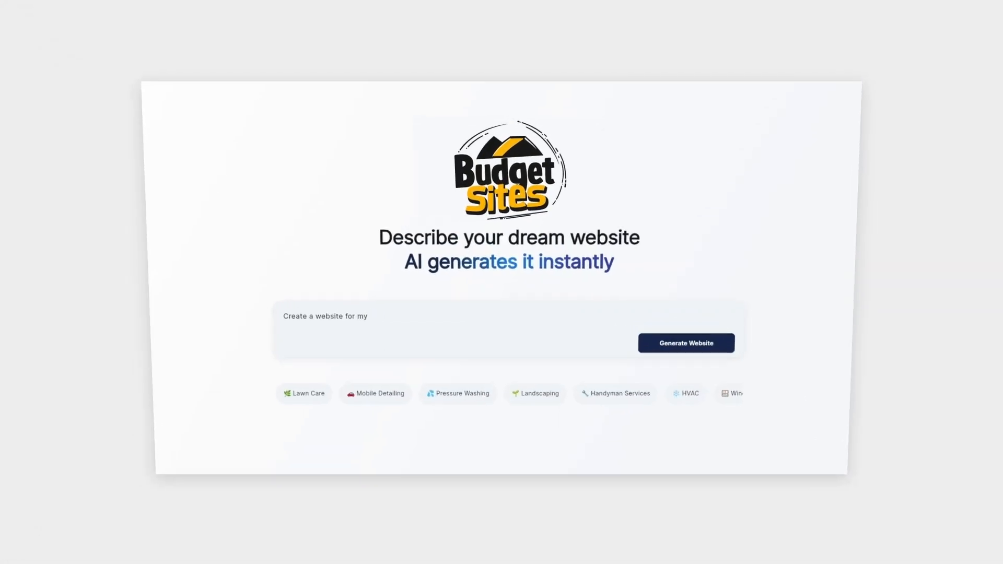
pyautogui.write('business, Quick Cuts Lawn Mowing')
pyautogui.click(679, 350)
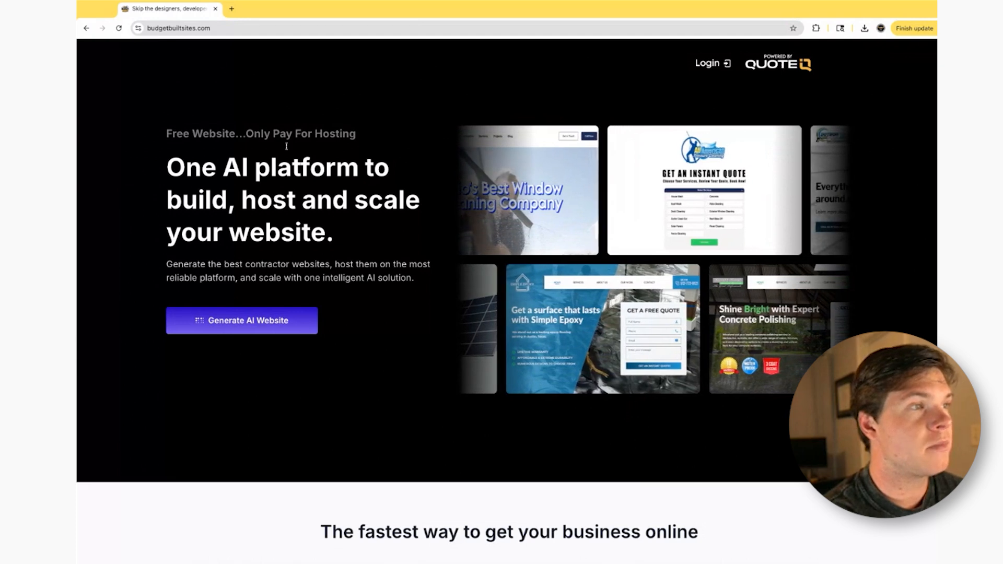
# - Start generating an AI website and submit the business details with Lawn Care & Lawn Maintenance as the industry
pyautogui.click(303, 324)
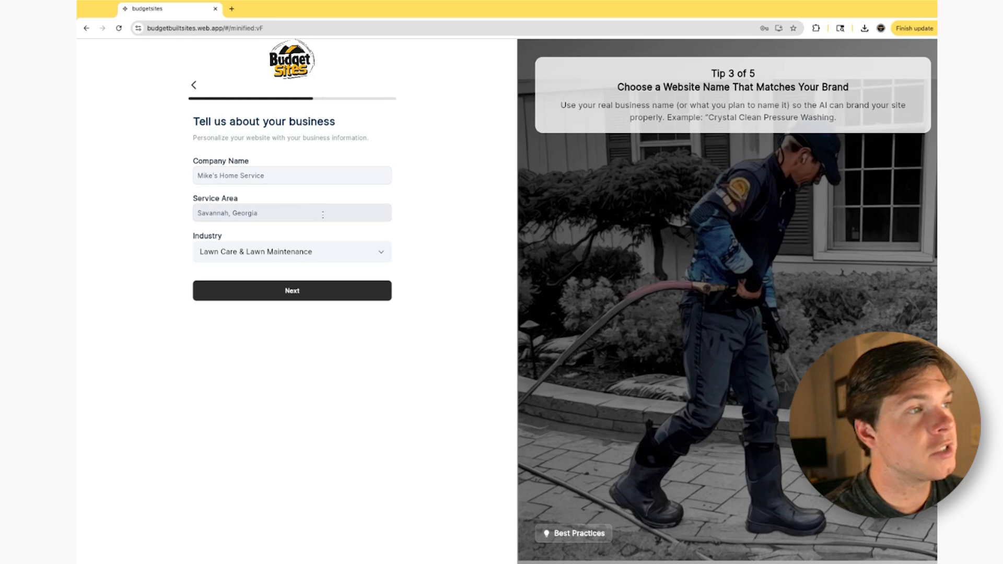
pyautogui.click(376, 249)
pyautogui.scroll(-20, 468, 308)
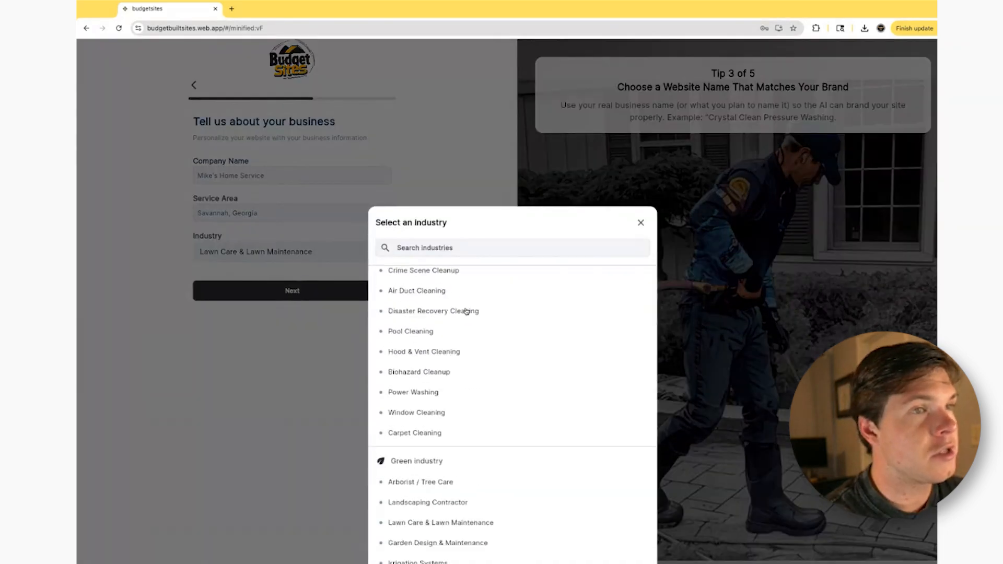
pyautogui.scroll(-20, 491, 340)
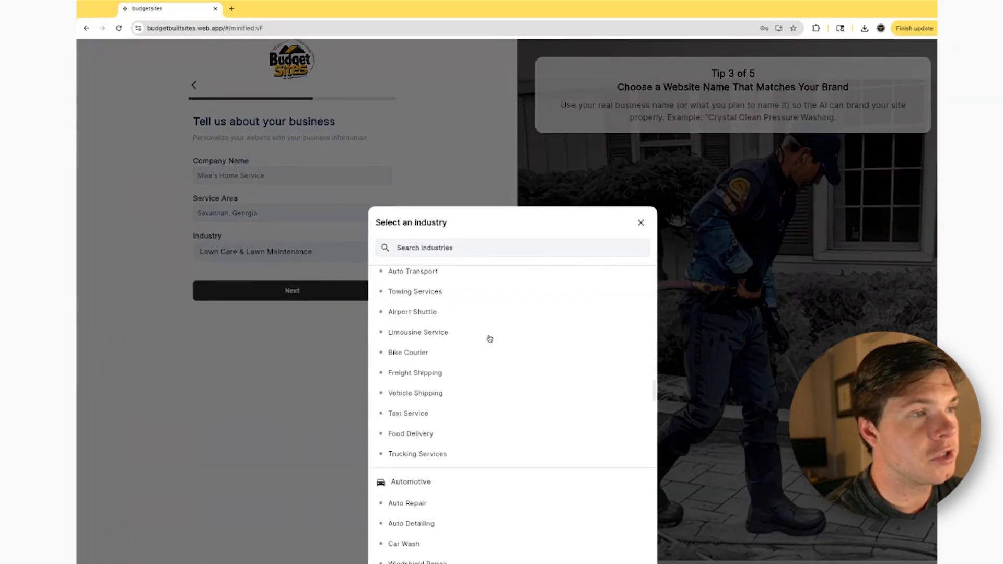
pyautogui.scroll(-3, 497, 336)
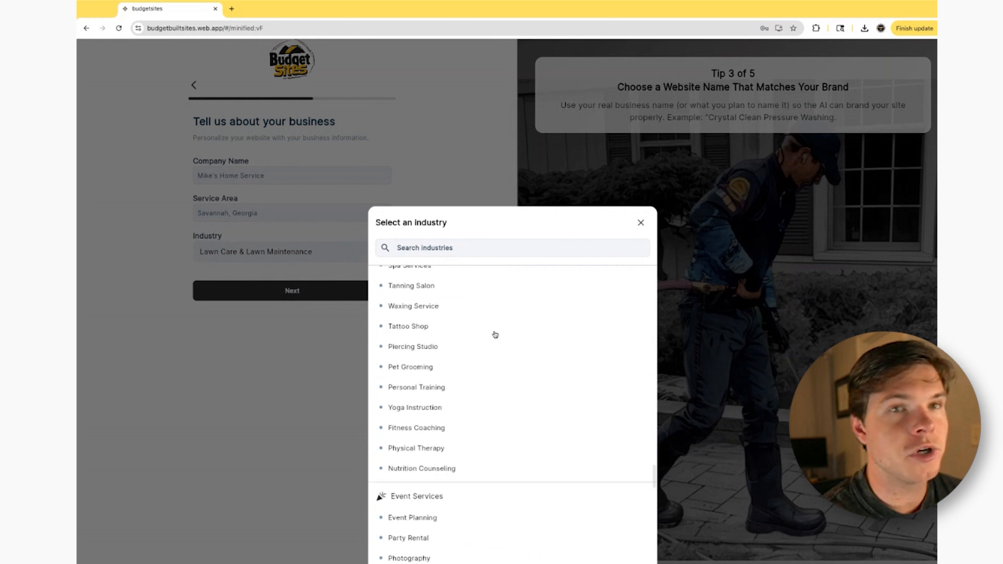
pyautogui.click(352, 375)
pyautogui.click(336, 291)
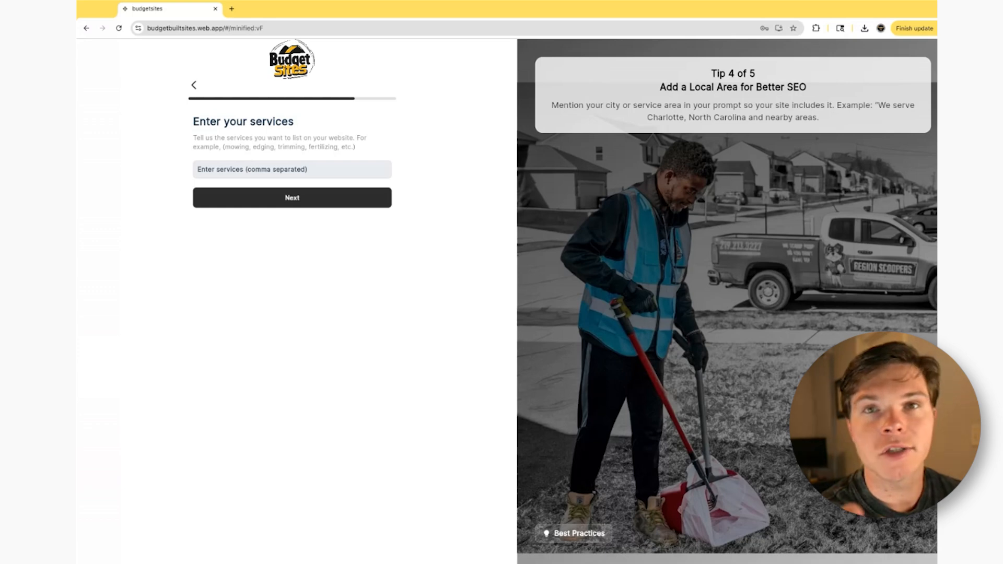
# - Enter the services "mowing, edging, trimmming, fertiziling" for the website and continue
pyautogui.click(322, 171)
pyautogui.write('mowing, edging, trimmming, fertiziling')
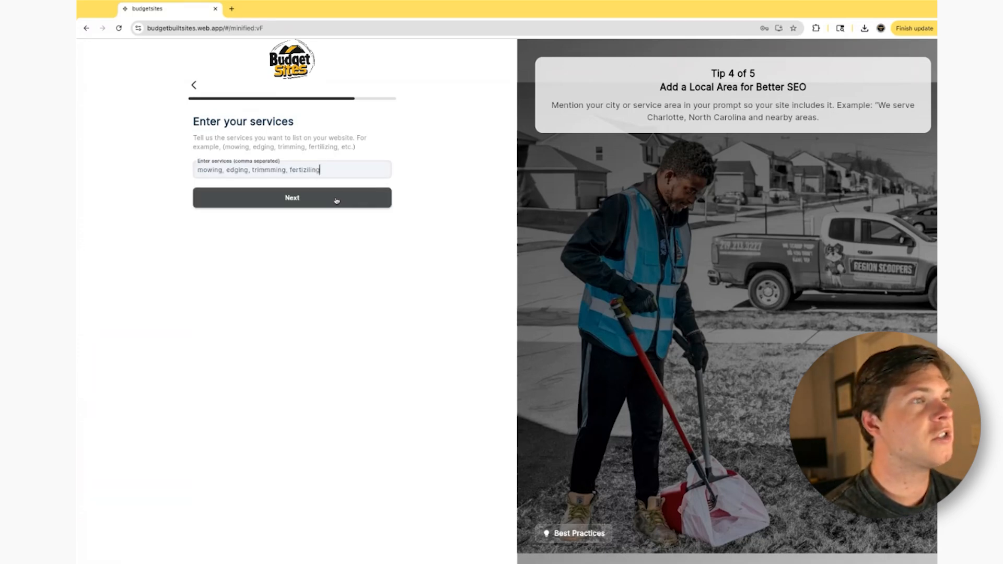
pyautogui.click(336, 200)
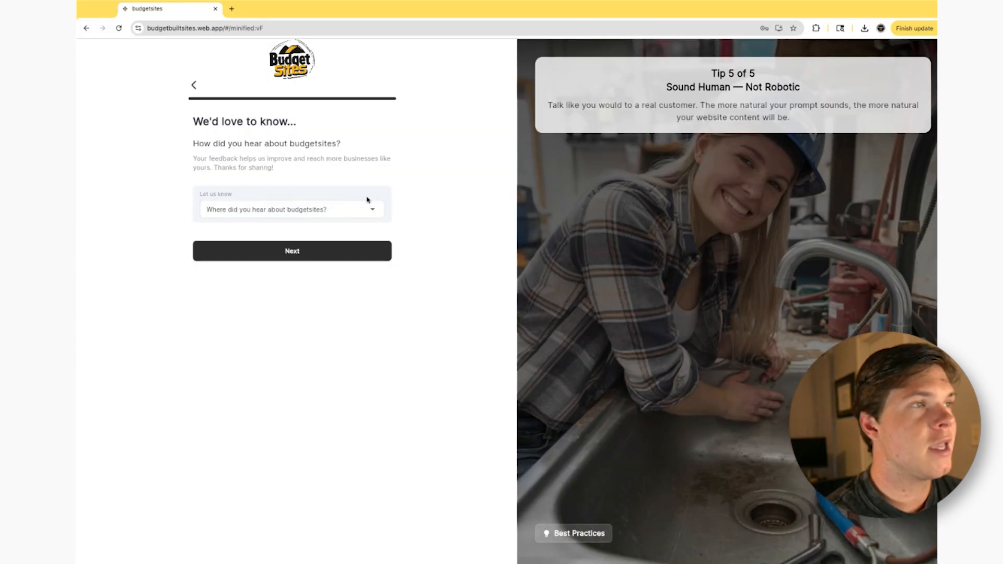
# - Answer the referral question with Youtube and proceed to the site setup
pyautogui.click(361, 210)
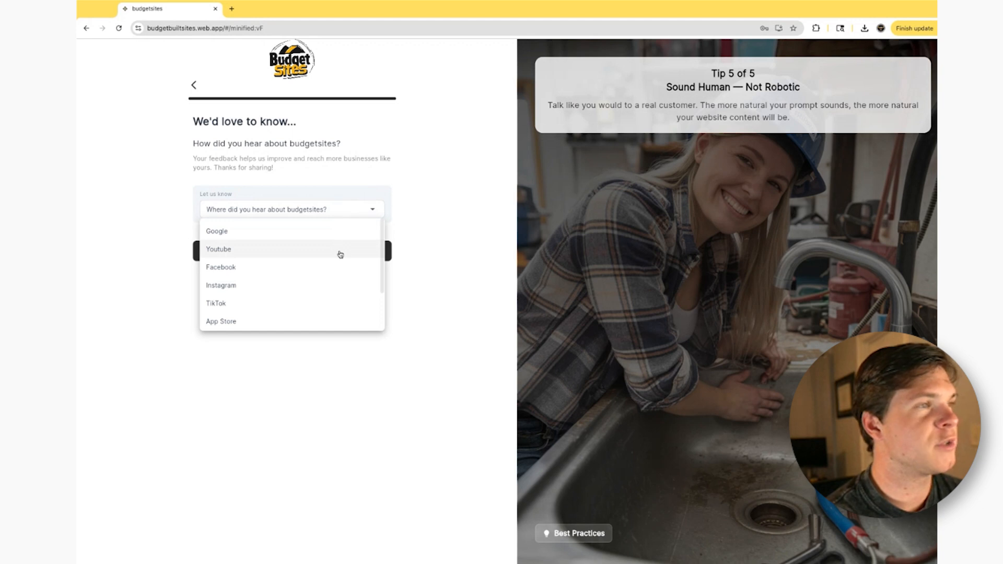
pyautogui.click(341, 249)
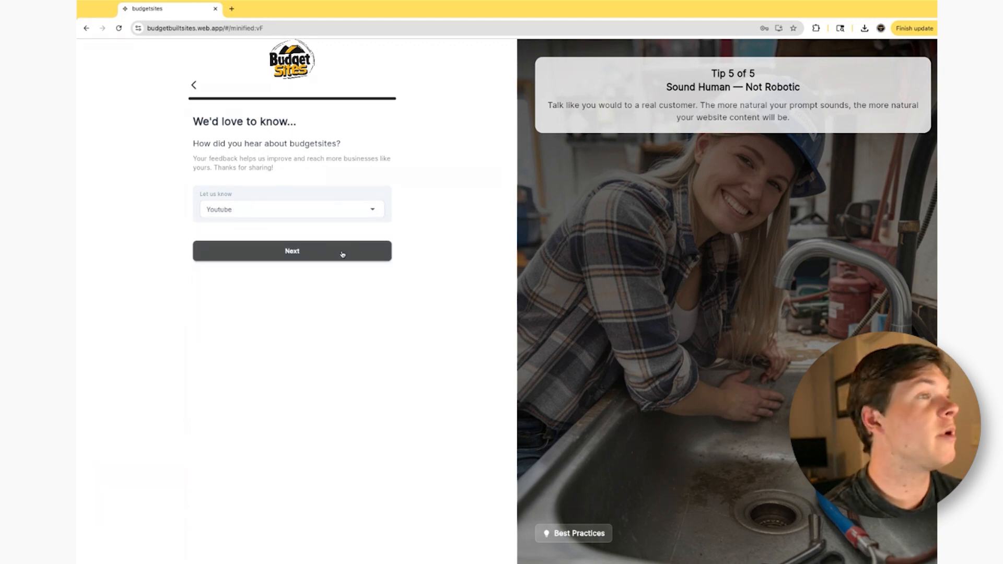
pyautogui.click(345, 259)
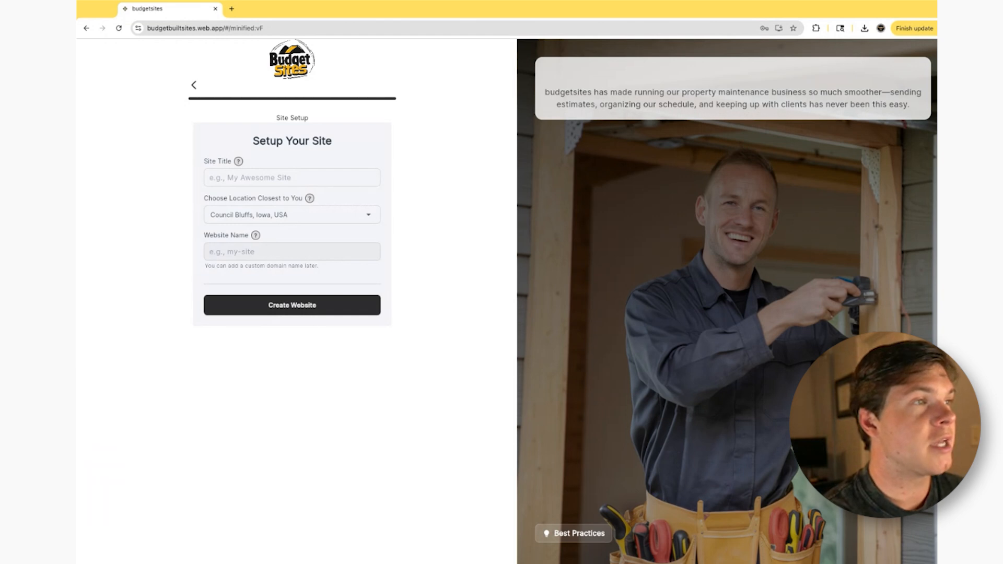
# - Title the site "Mike Home Service" and create the website
pyautogui.click(293, 177)
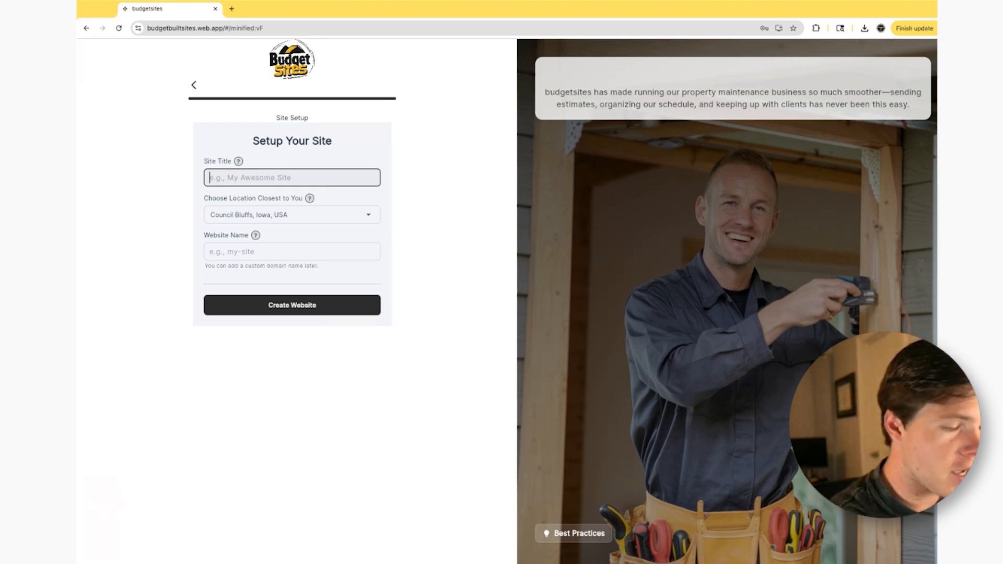
pyautogui.write('Mike ')
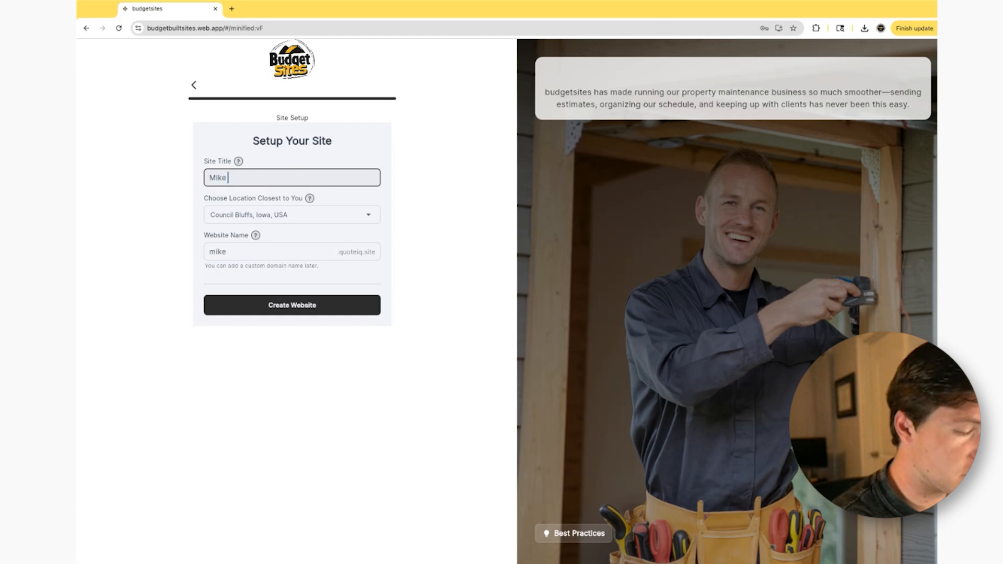
pyautogui.write('Home Service')
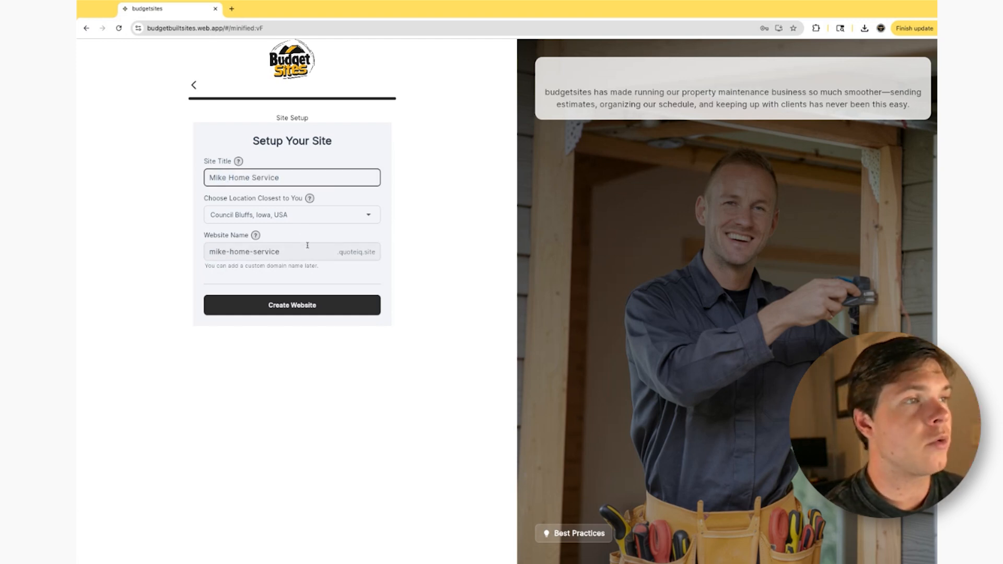
pyautogui.click(331, 309)
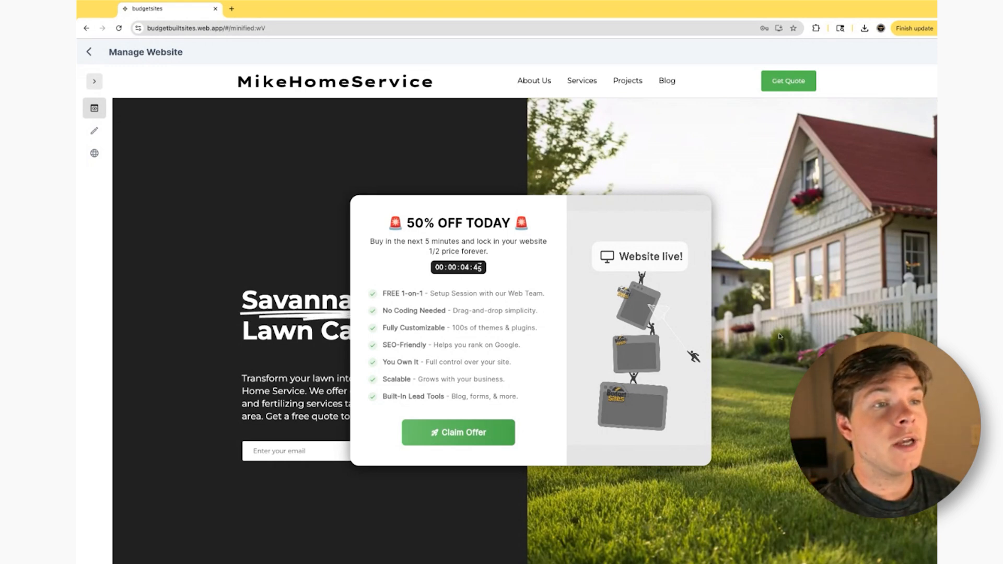
# - Examine the generated homepage's header, site name, navigation and hero section
pyautogui.scroll(-2, 780, 337)
pyautogui.scroll(2, 779, 336)
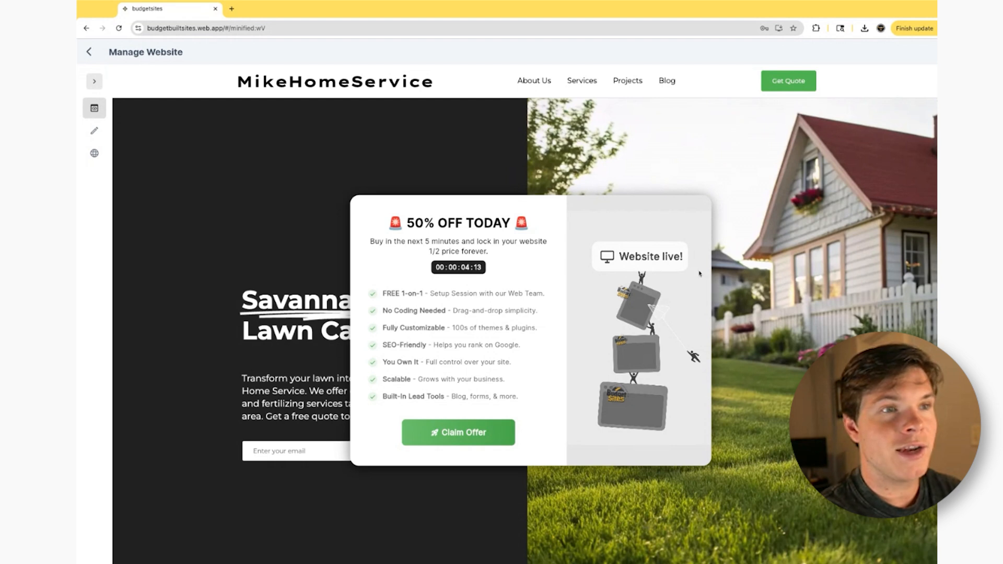
pyautogui.scroll(-1, 735, 298)
pyautogui.scroll(1, 735, 298)
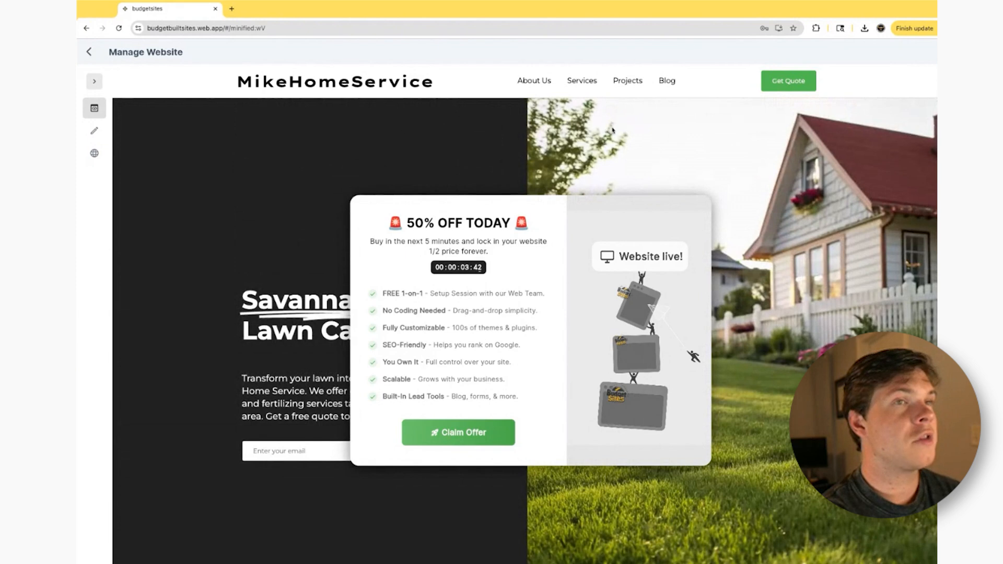
pyautogui.doubleClick(437, 83)
pyautogui.click(284, 79)
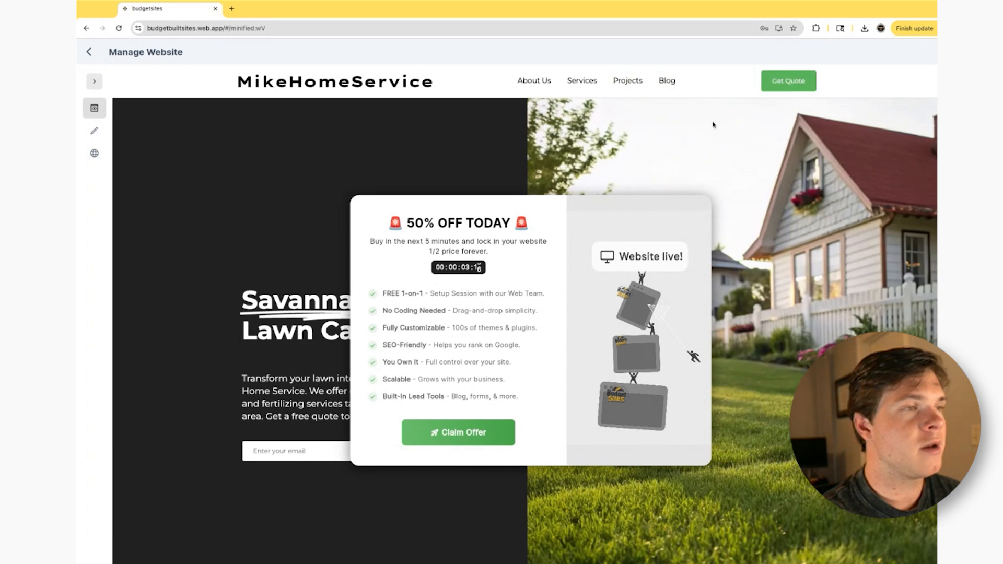
pyautogui.scroll(-2, 717, 123)
pyautogui.scroll(1, 717, 122)
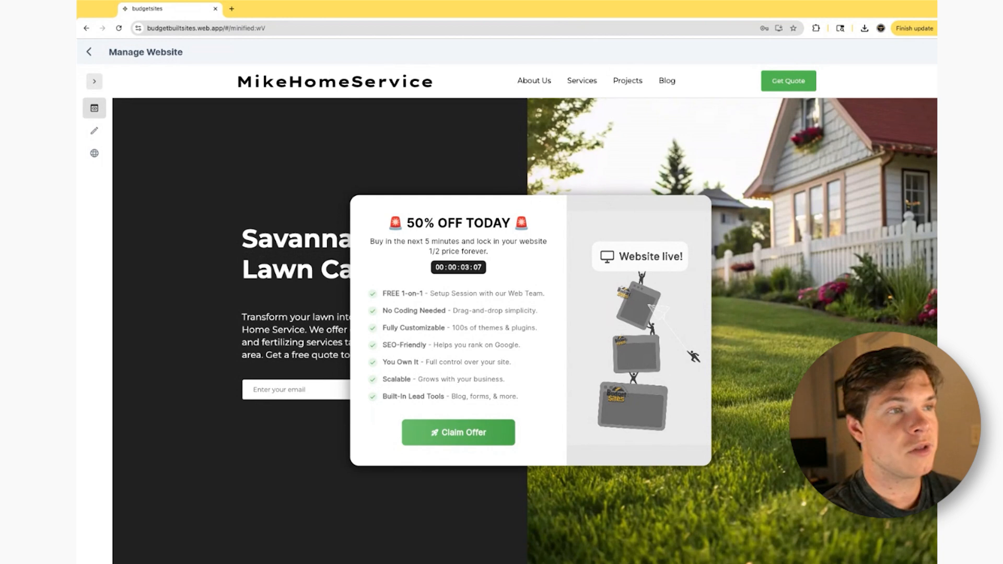
pyautogui.scroll(2, 733, 244)
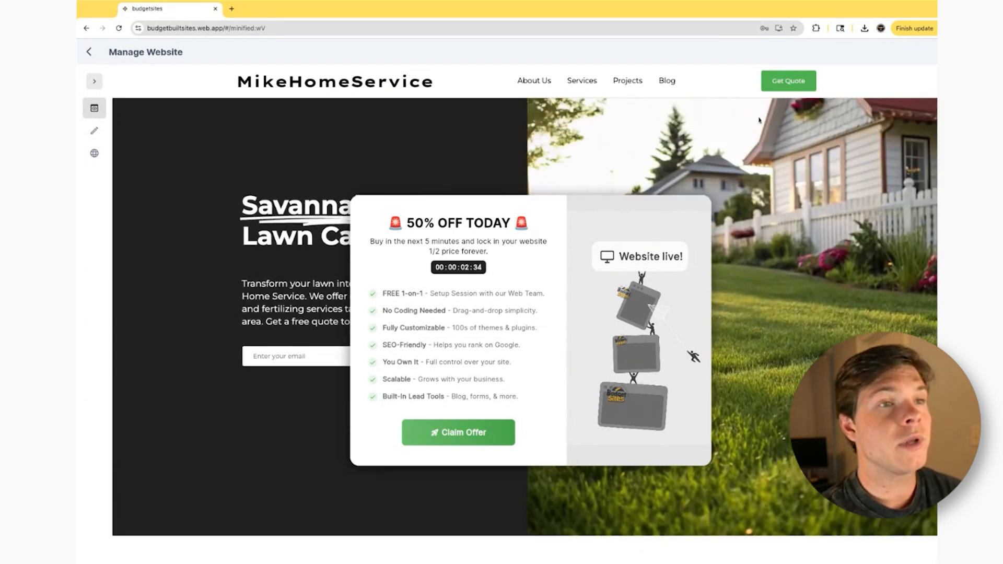
pyautogui.scroll(-1, 736, 245)
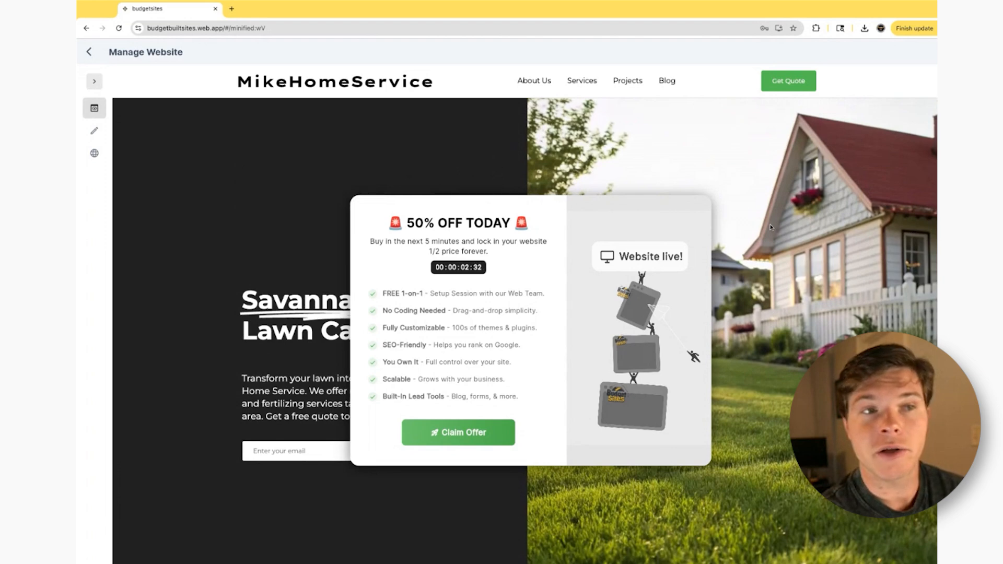
# - Review the homepage's company introduction, team photo and lawn service cards
pyautogui.scroll(-5, 798, 246)
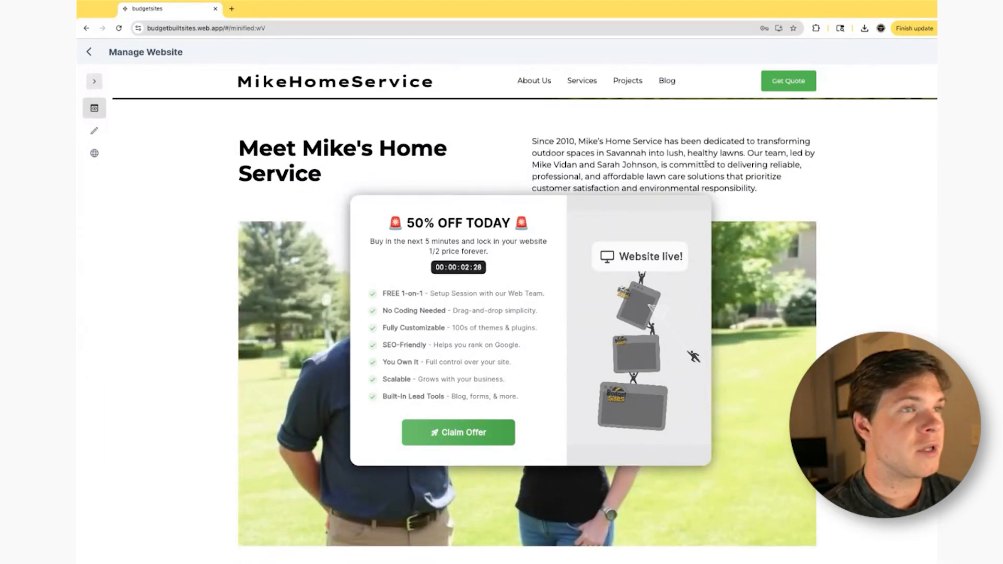
pyautogui.scroll(-1, 752, 126)
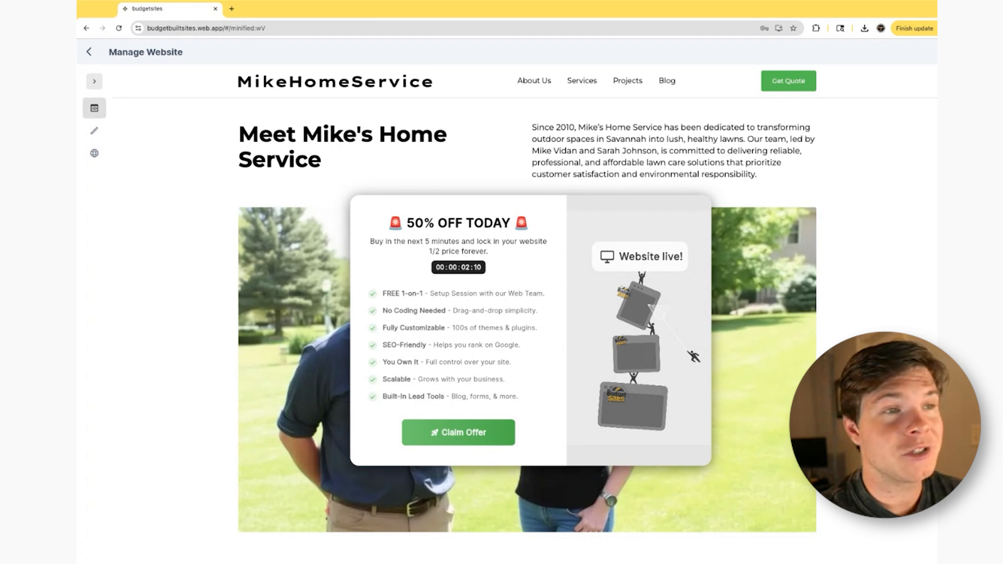
pyautogui.scroll(-2, 719, 174)
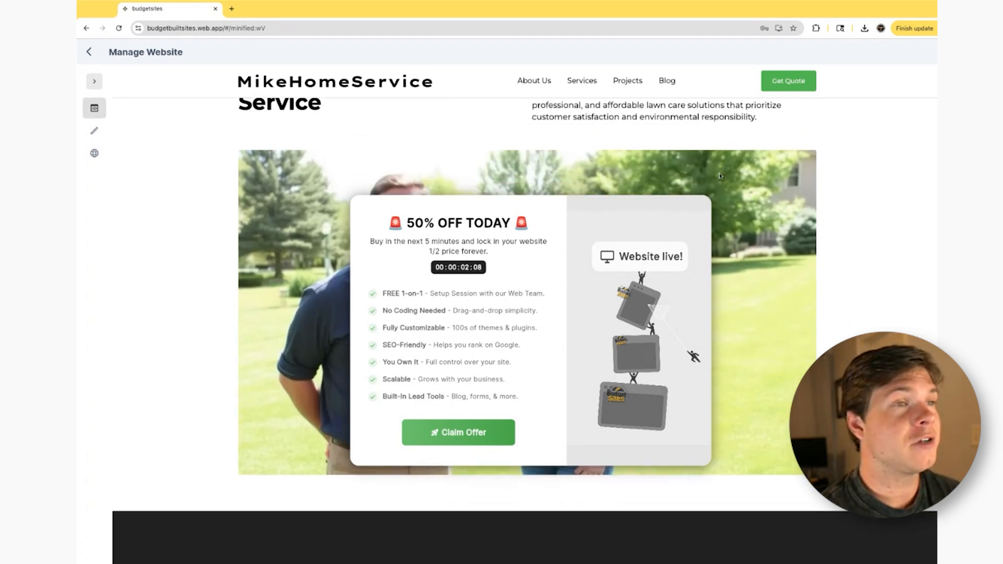
pyautogui.scroll(1, 719, 175)
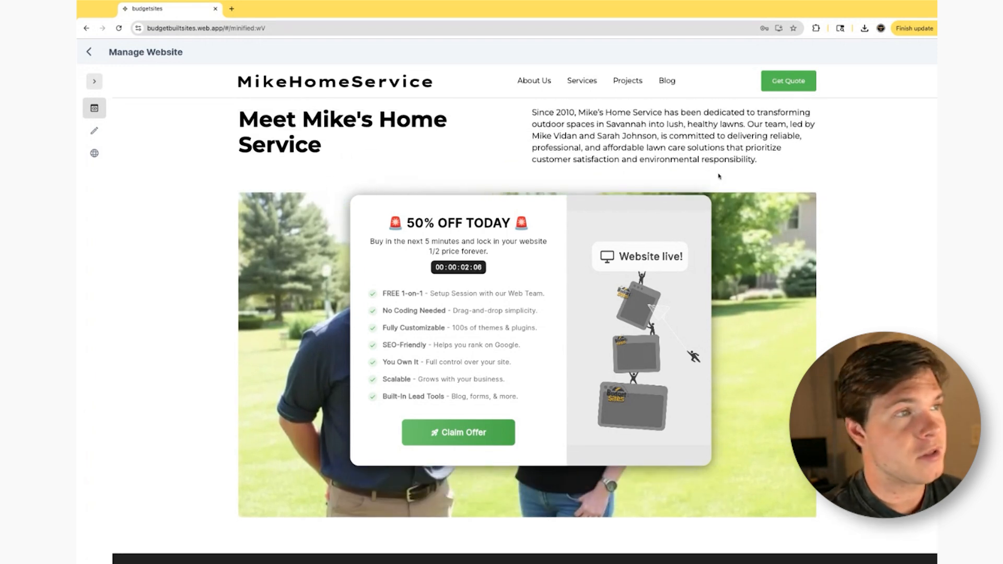
pyautogui.scroll(-7, 721, 177)
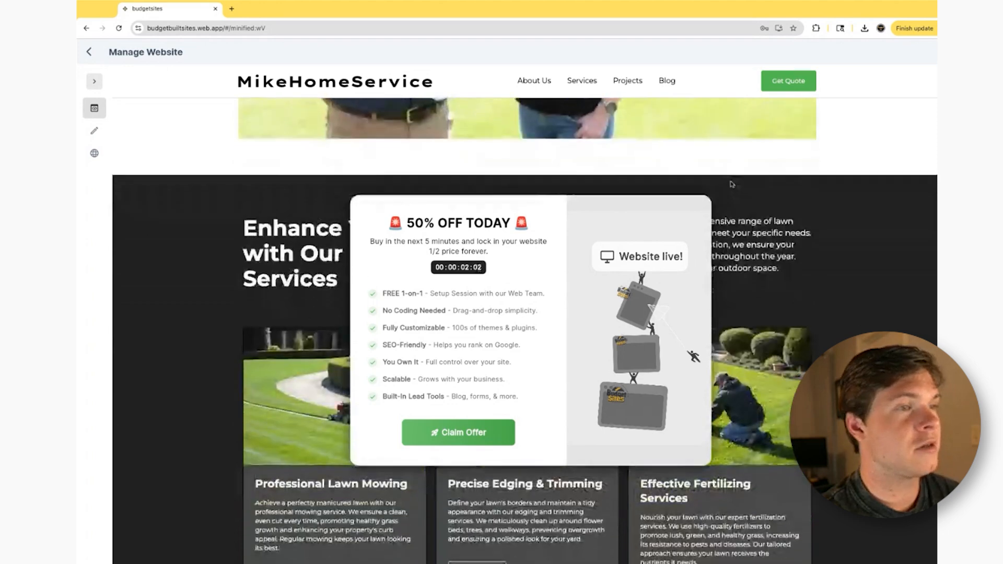
pyautogui.scroll(10, 731, 184)
pyautogui.scroll(-8, 733, 199)
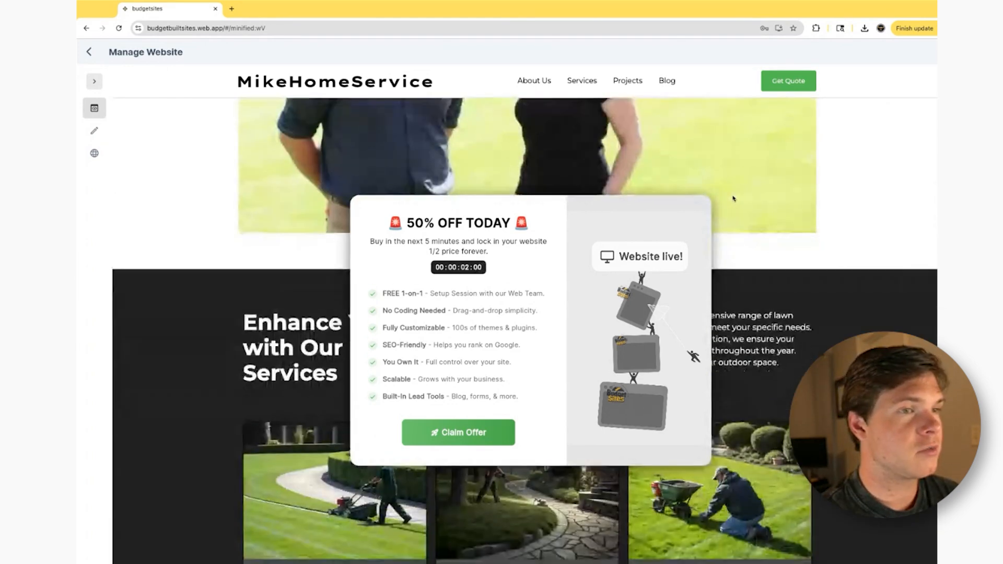
pyautogui.scroll(-4, 734, 199)
pyautogui.scroll(2, 740, 193)
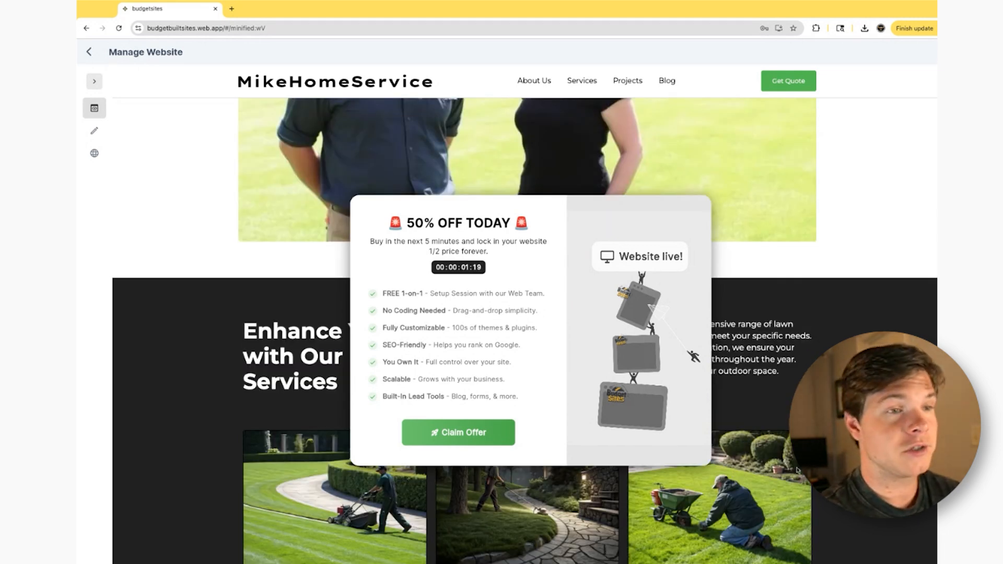
pyautogui.scroll(-2, 797, 470)
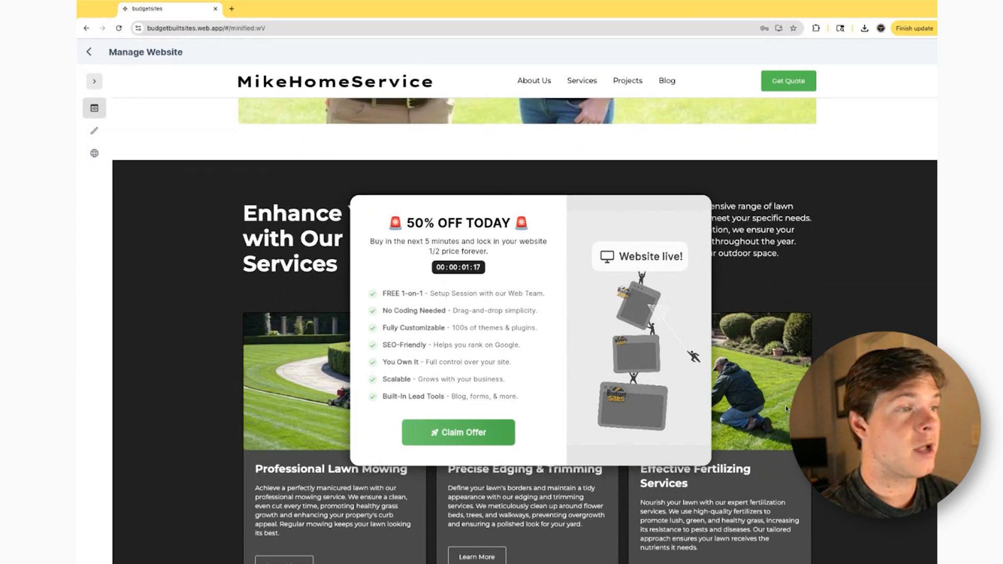
pyautogui.scroll(-2, 785, 406)
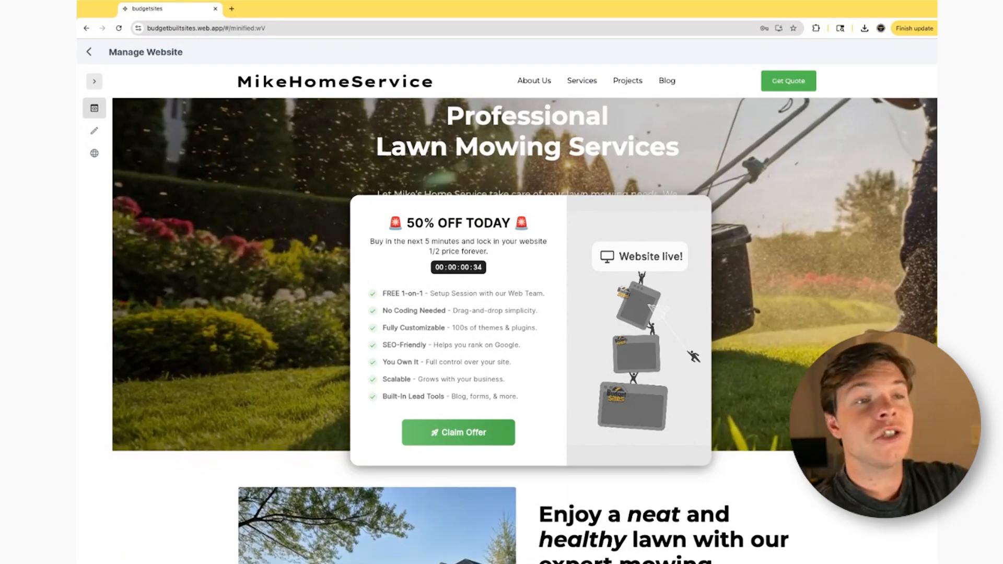
# - Review the lawn mowing service page, the lawn care blog section and the recent projects portfolio
pyautogui.scroll(-1, 524, 330)
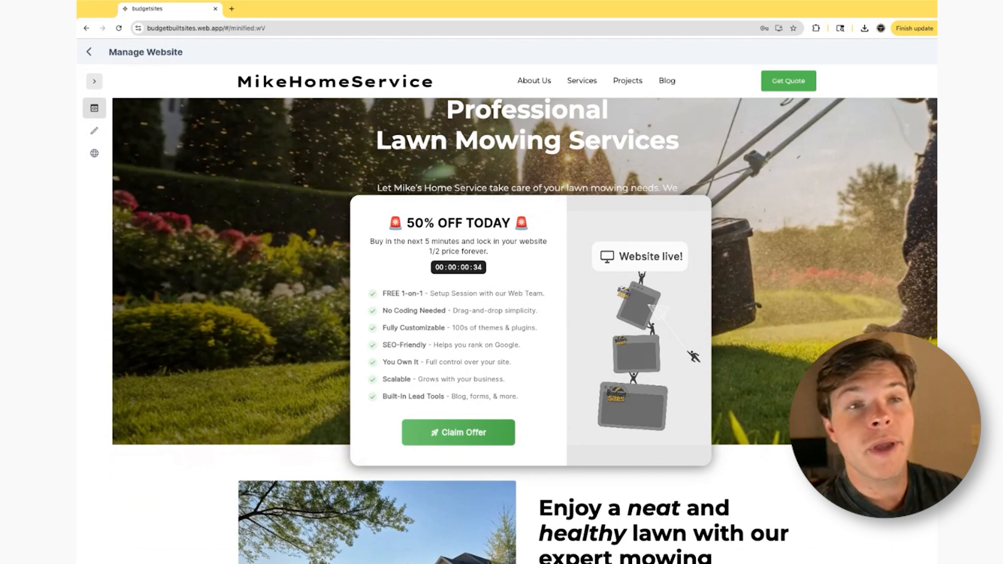
pyautogui.scroll(2, 524, 330)
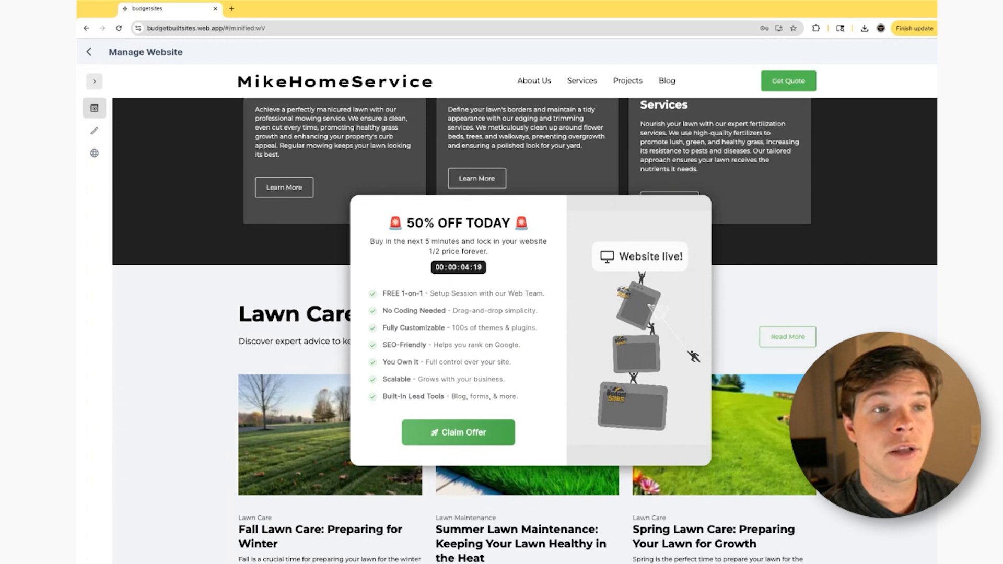
pyautogui.scroll(-1, 525, 330)
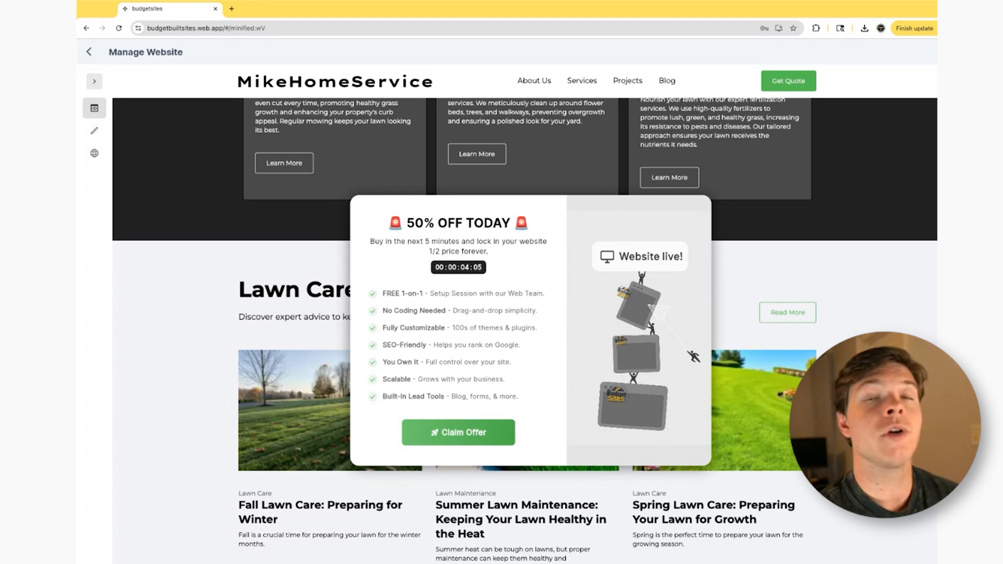
pyautogui.scroll(2, 525, 330)
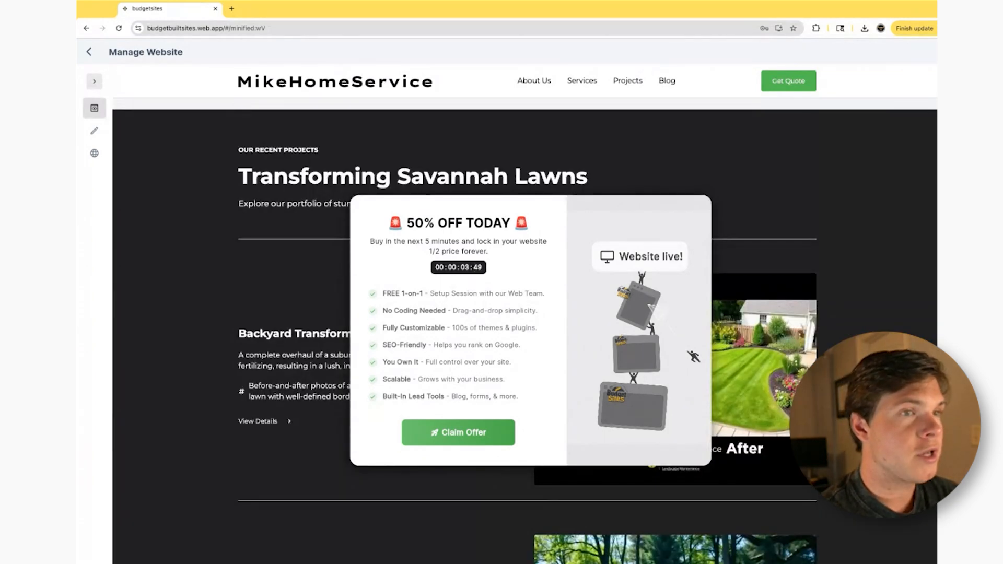
pyautogui.scroll(-1, 525, 331)
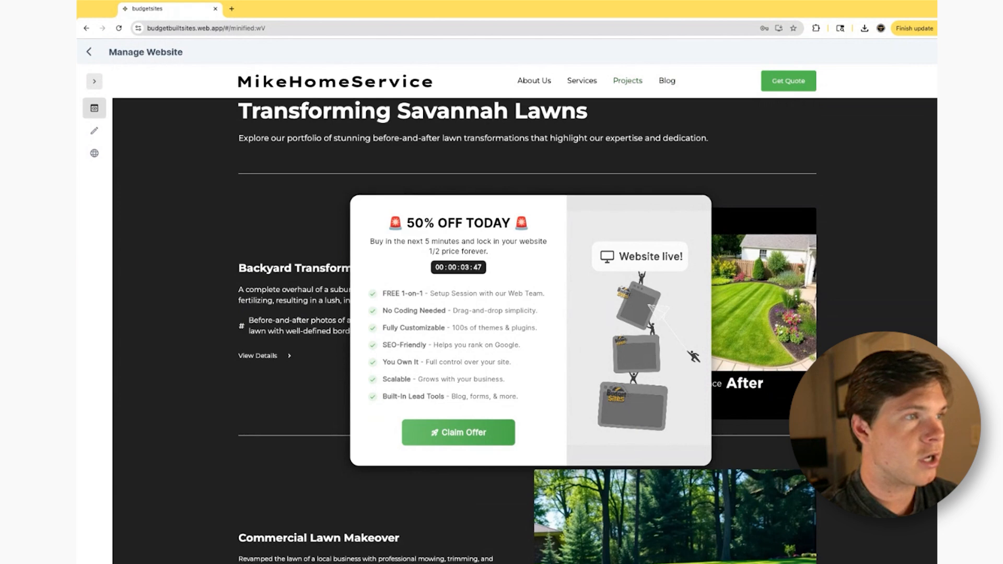
pyautogui.scroll(-1, 651, 308)
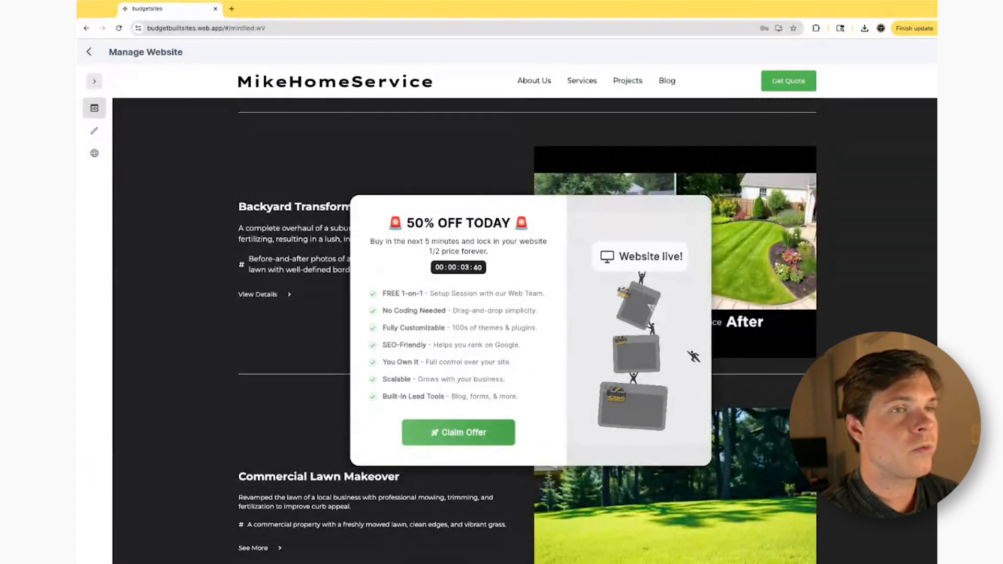
# - Examine the Backyard Transformation and Commercial Lawn Makeover entries in the homepage's recent projects section
pyautogui.scroll(2, 651, 308)
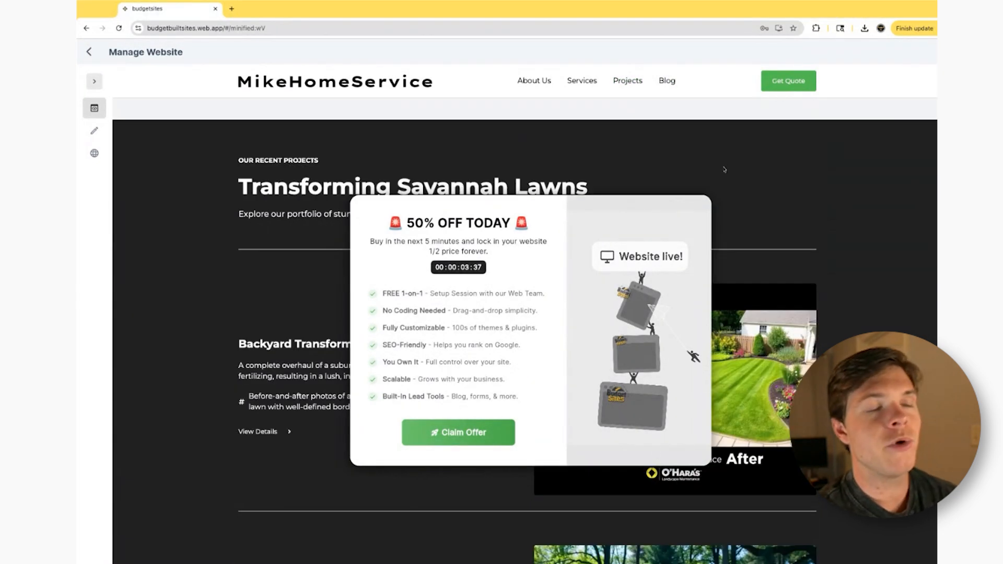
pyautogui.scroll(1, 783, 204)
pyautogui.scroll(-3, 782, 246)
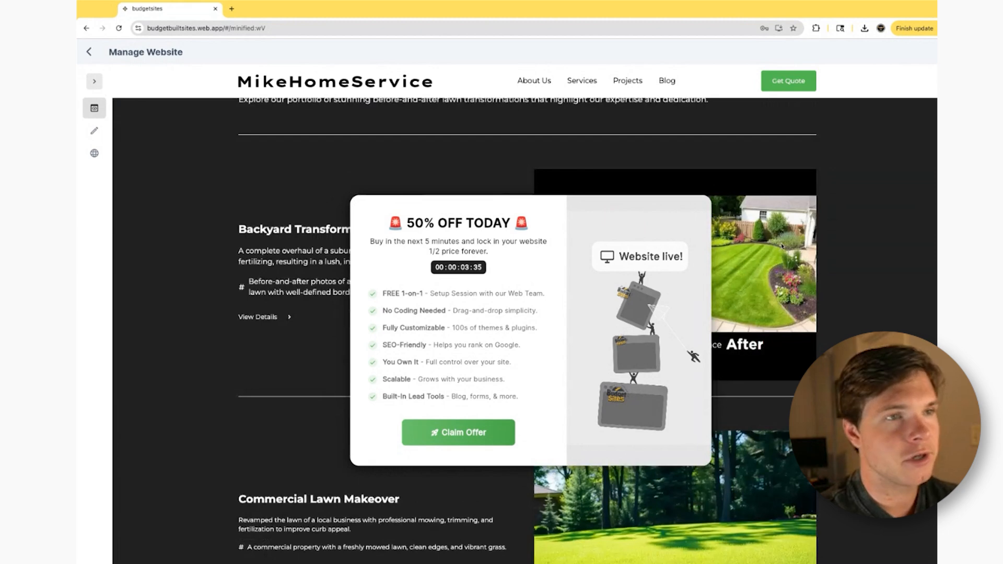
pyautogui.scroll(-1, 782, 246)
pyautogui.scroll(-5, 797, 233)
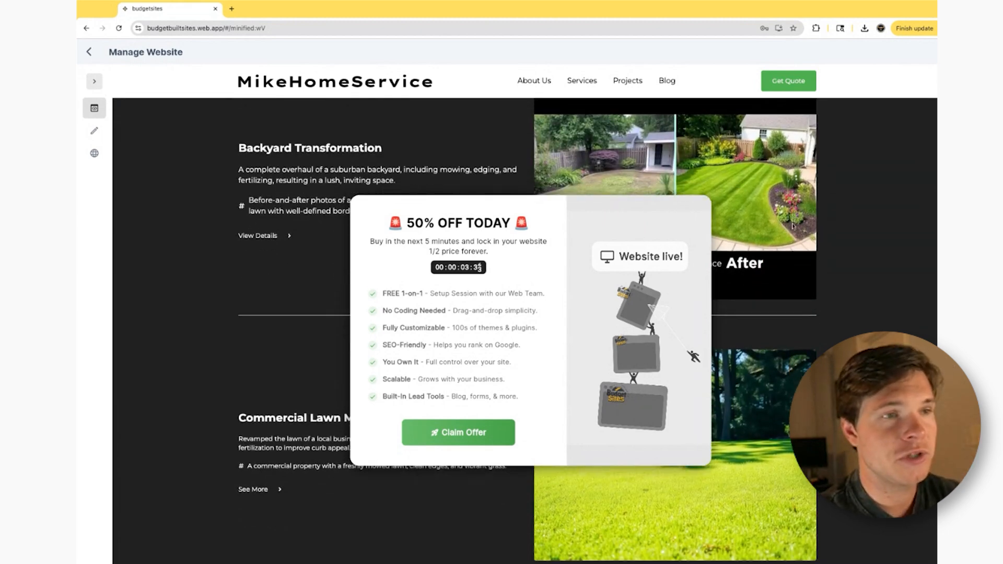
pyautogui.scroll(-6, 793, 246)
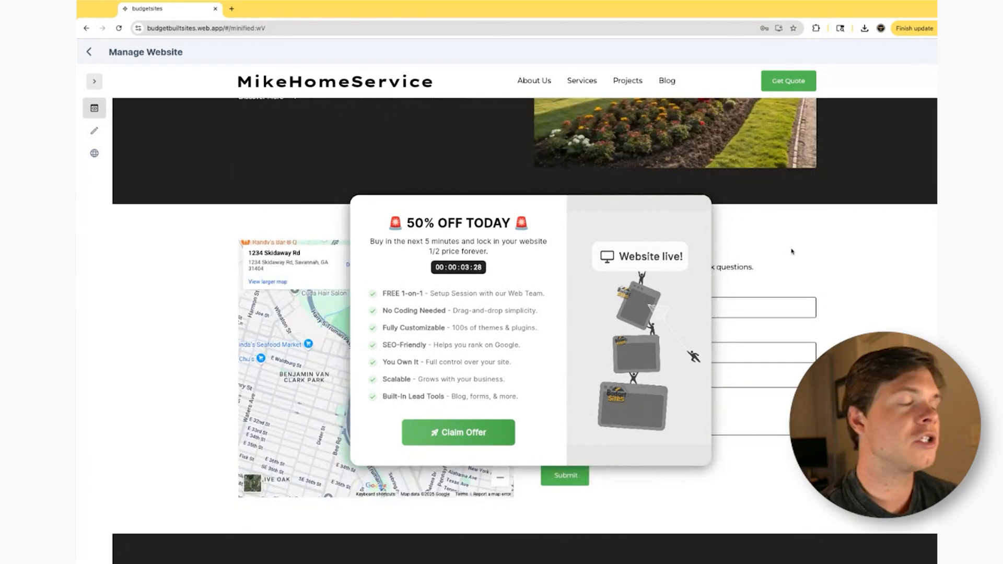
# - Review the homepage's Parkside Garden Care project, location map, contact form and customer testimonial
pyautogui.scroll(3, 803, 243)
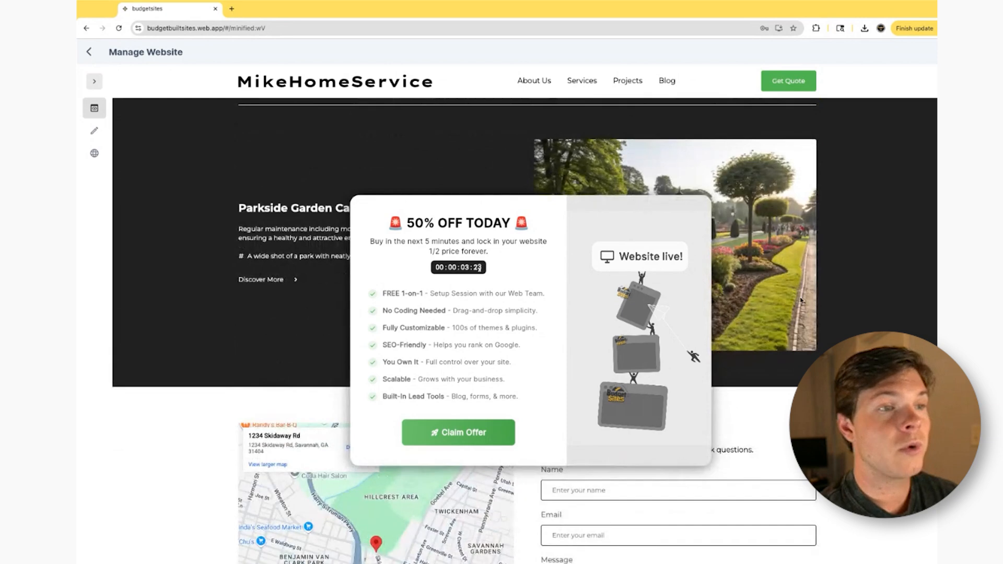
pyautogui.scroll(1, 803, 300)
pyautogui.scroll(-1, 804, 302)
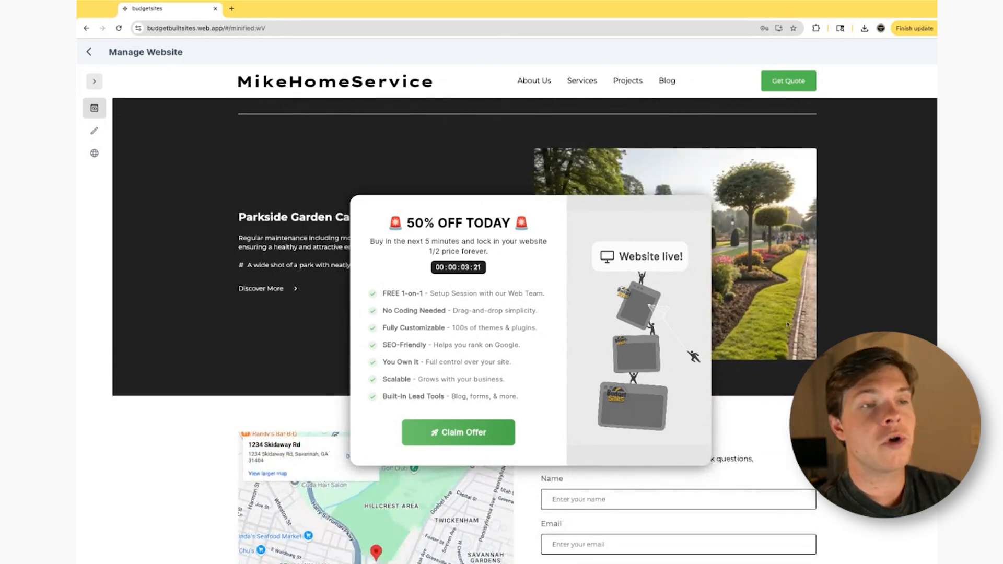
pyautogui.scroll(-3, 787, 324)
pyautogui.scroll(3, 480, 495)
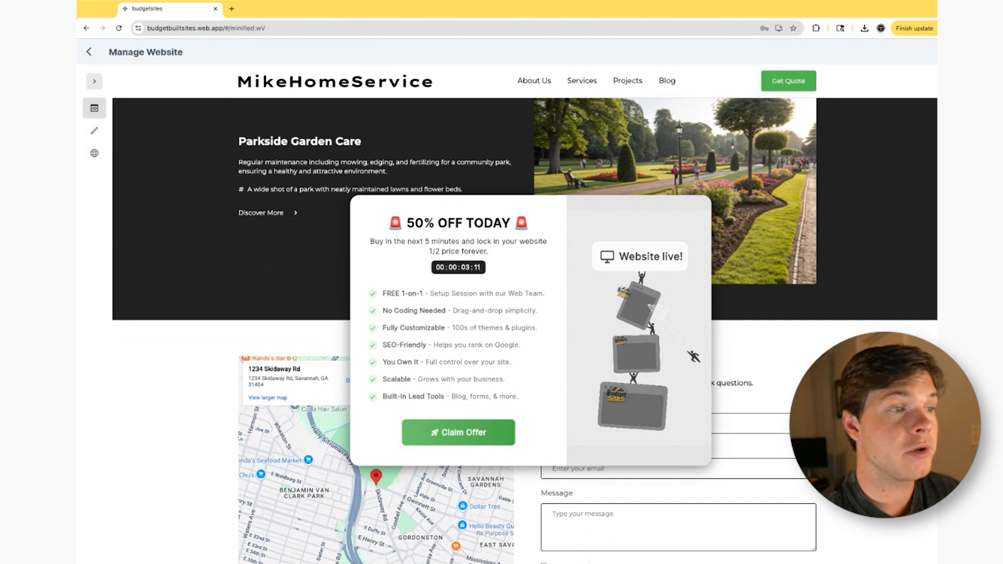
pyautogui.scroll(-1, 342, 478)
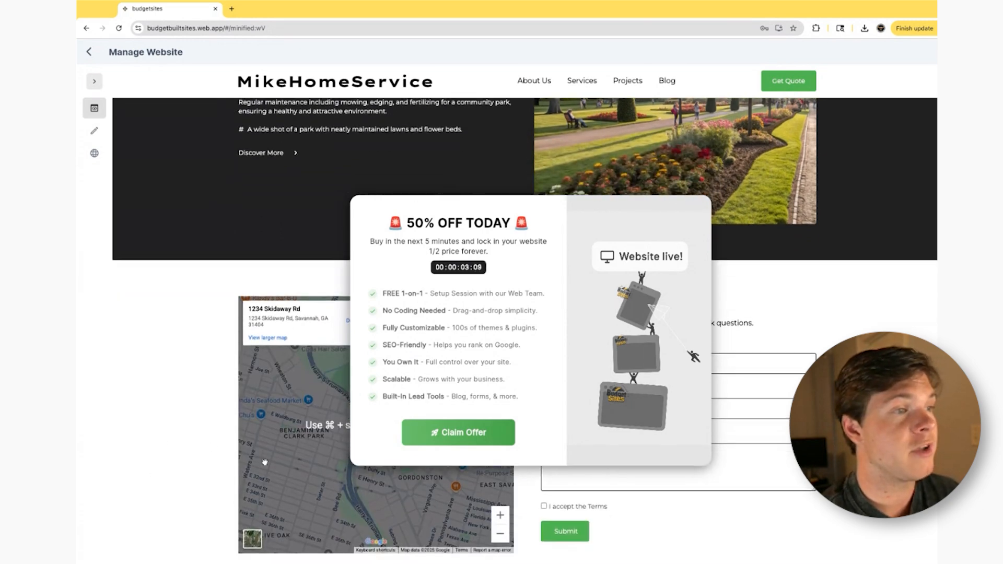
pyautogui.scroll(3, 342, 478)
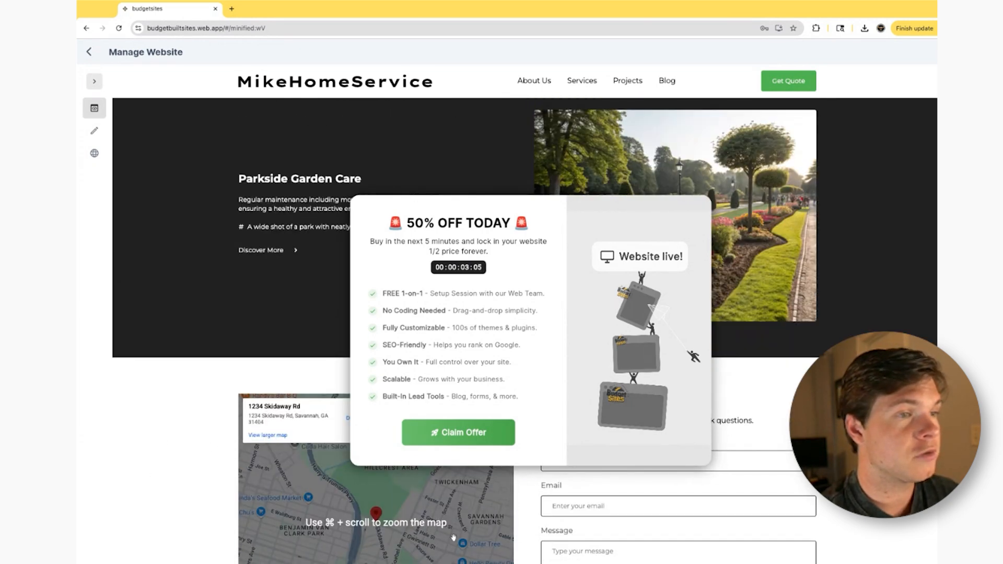
pyautogui.scroll(-3, 374, 502)
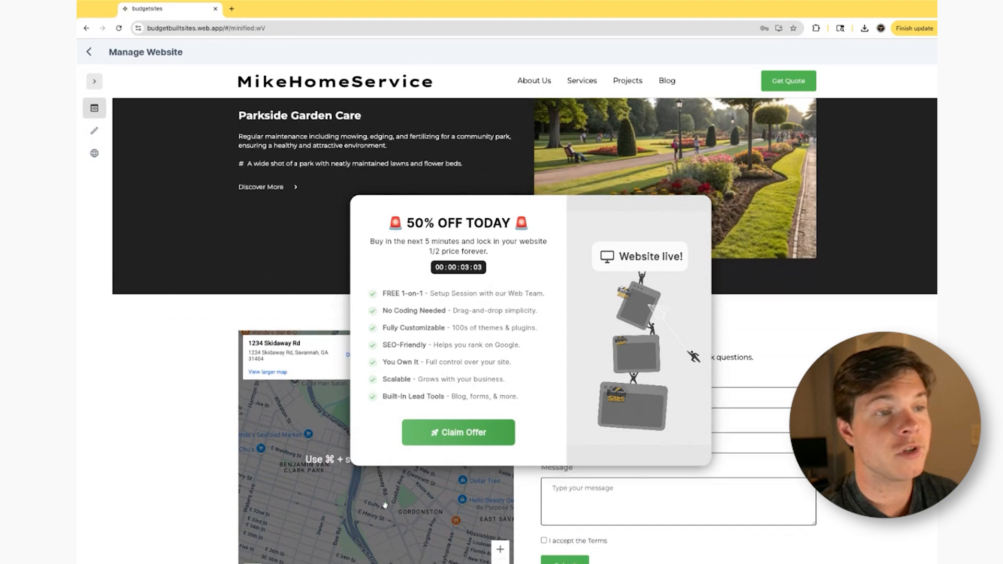
pyautogui.scroll(-3, 562, 506)
pyautogui.scroll(4, 562, 506)
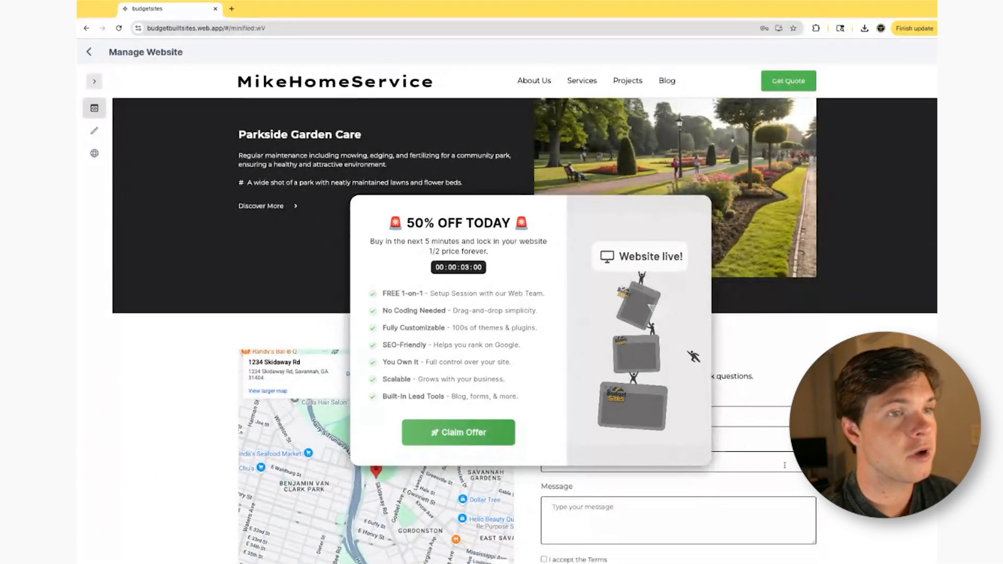
pyautogui.scroll(-3, 562, 506)
pyautogui.scroll(-4, 775, 456)
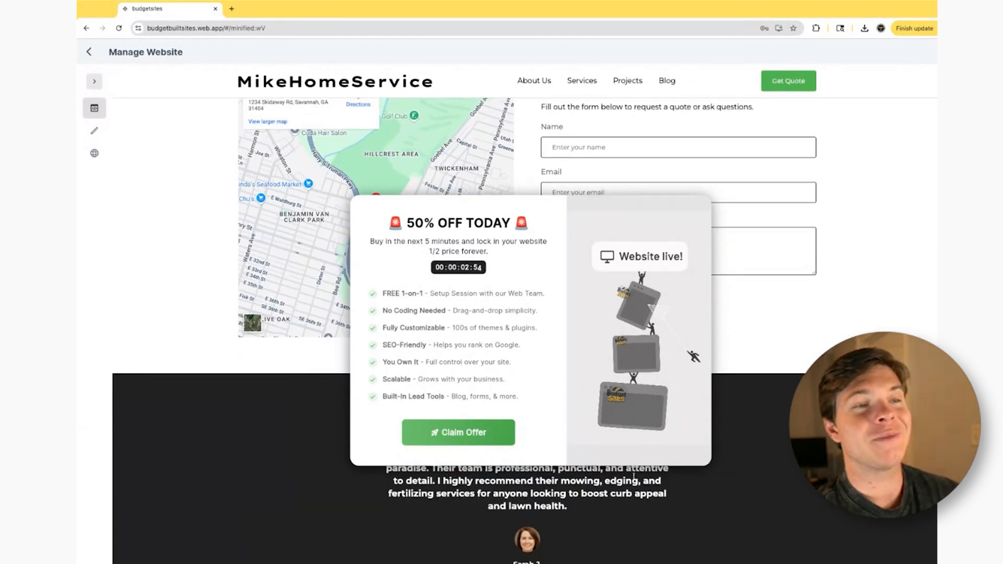
pyautogui.scroll(-3, 620, 479)
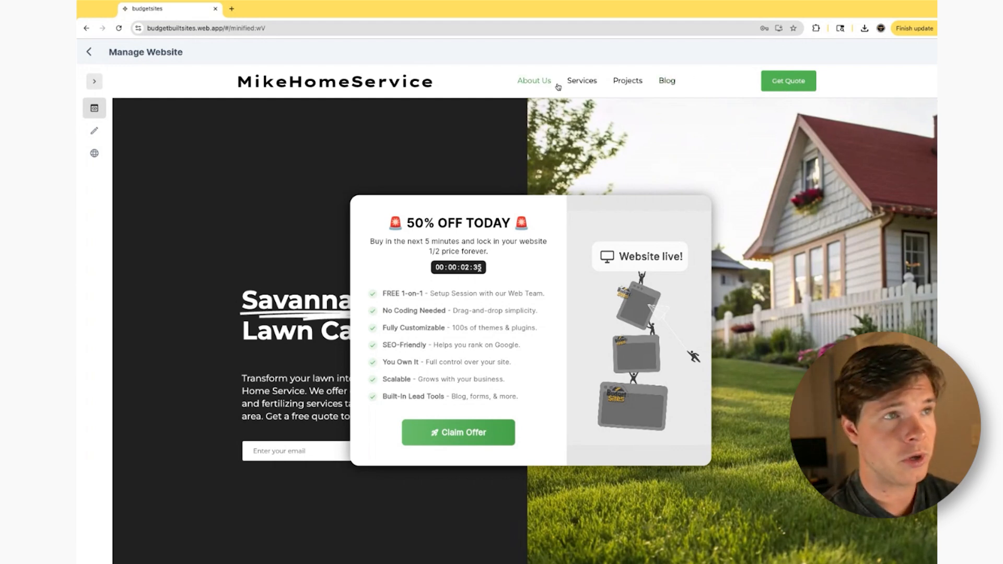
# - Review the website's services page, including the lawn care service cards and the Why Savannah Chooses section
pyautogui.click(533, 84)
pyautogui.scroll(-4, 741, 160)
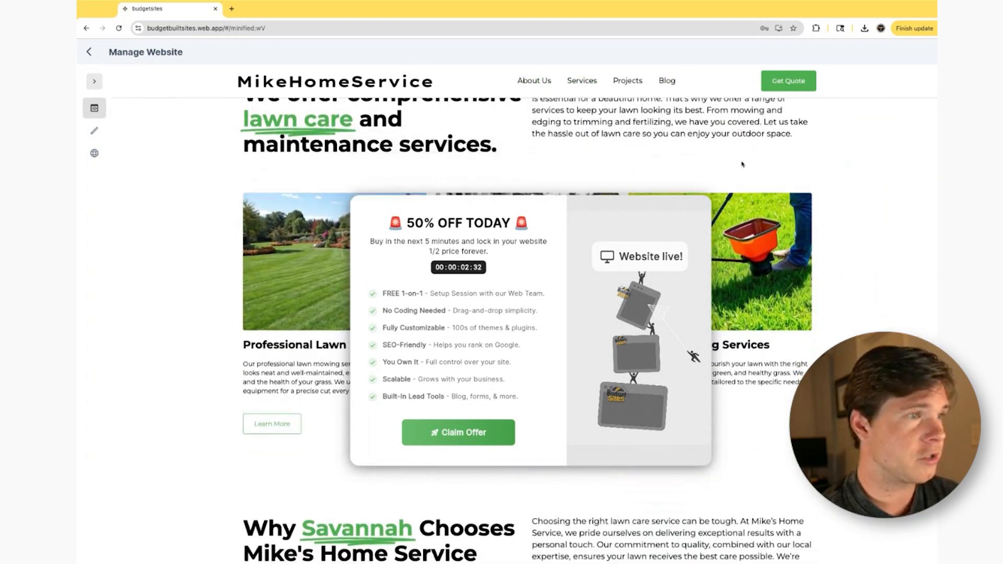
pyautogui.scroll(-4, 742, 160)
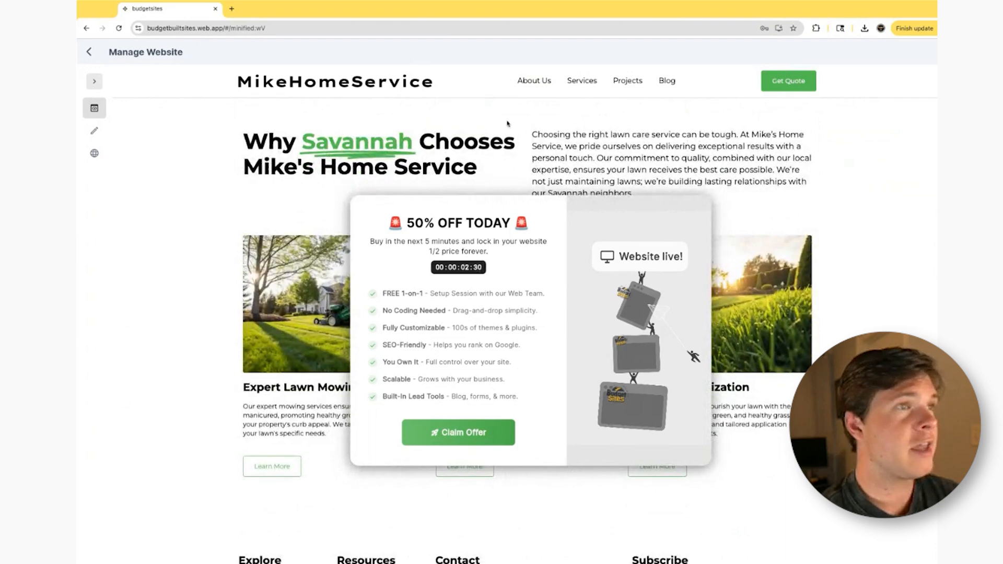
pyautogui.scroll(-5, 702, 135)
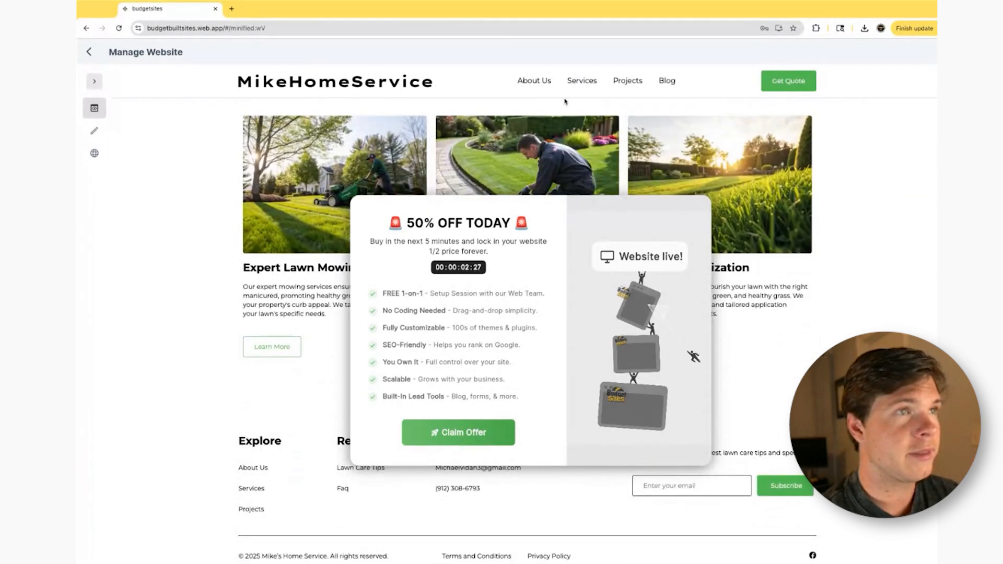
# - Open the About Us page and review its mission and values, company statistics and team member profiles
pyautogui.click(546, 88)
pyautogui.scroll(-1, 804, 241)
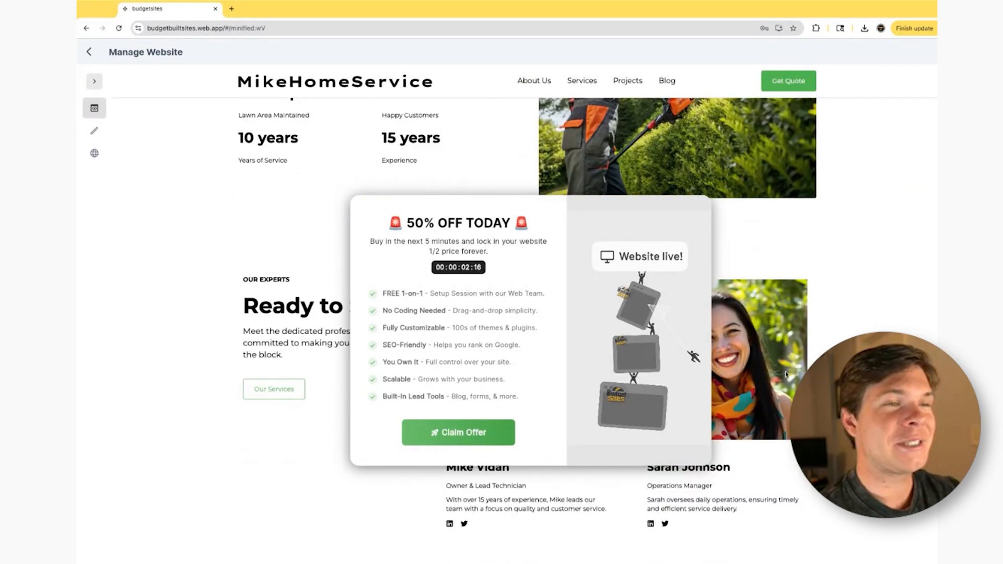
pyautogui.scroll(-6, 787, 374)
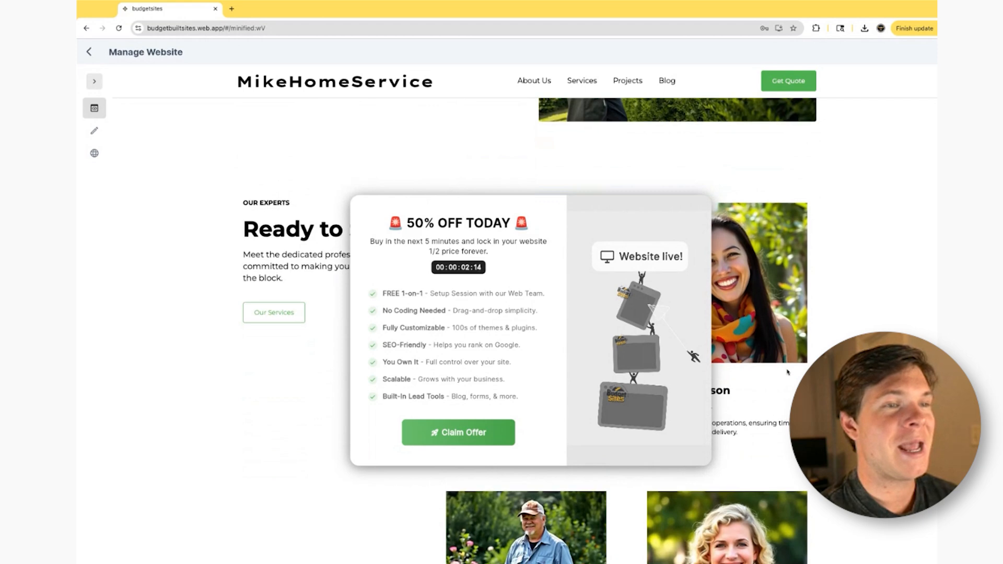
pyautogui.scroll(8, 784, 355)
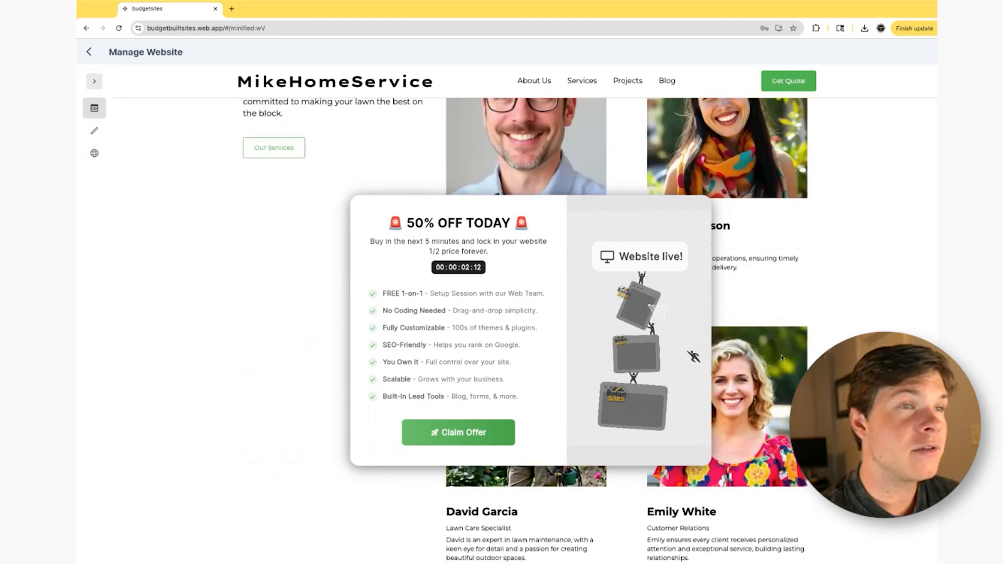
pyautogui.scroll(-1, 774, 363)
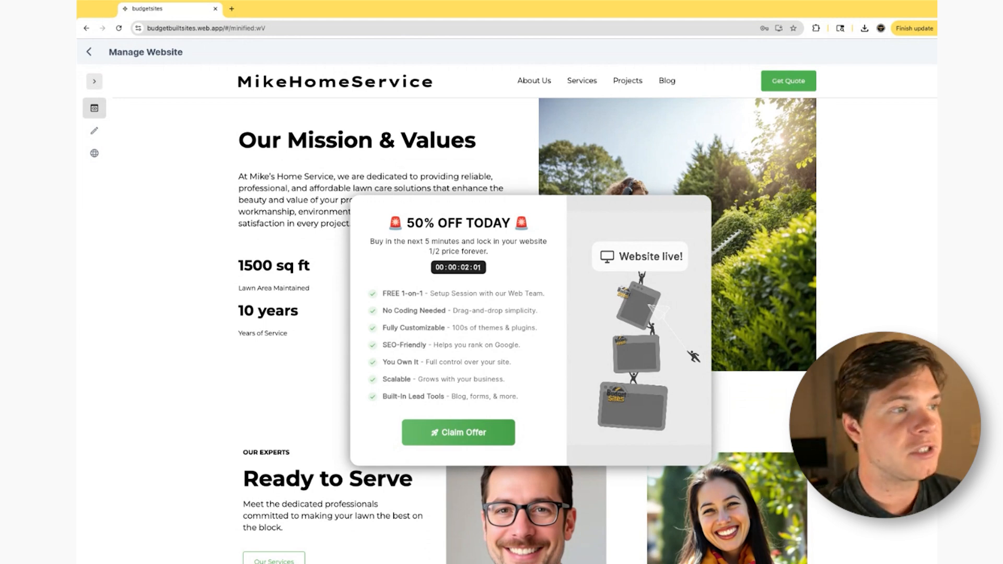
pyautogui.scroll(1, 786, 255)
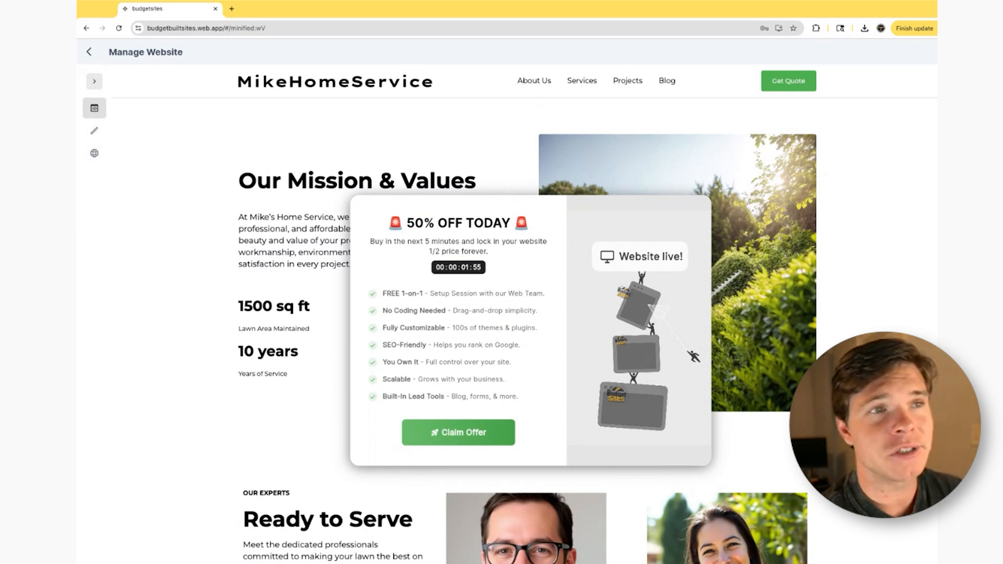
pyautogui.scroll(-2, 742, 190)
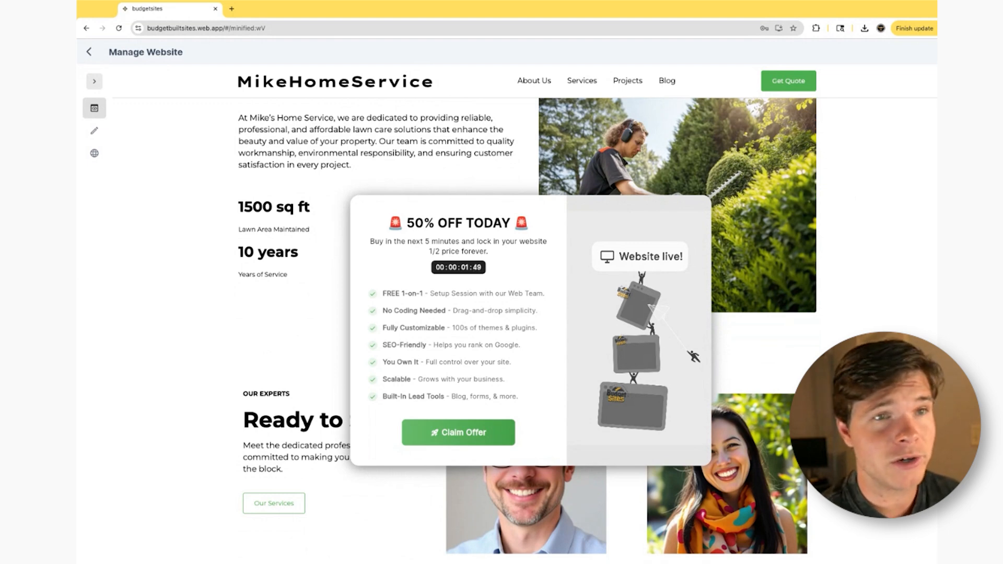
pyautogui.scroll(2, 778, 194)
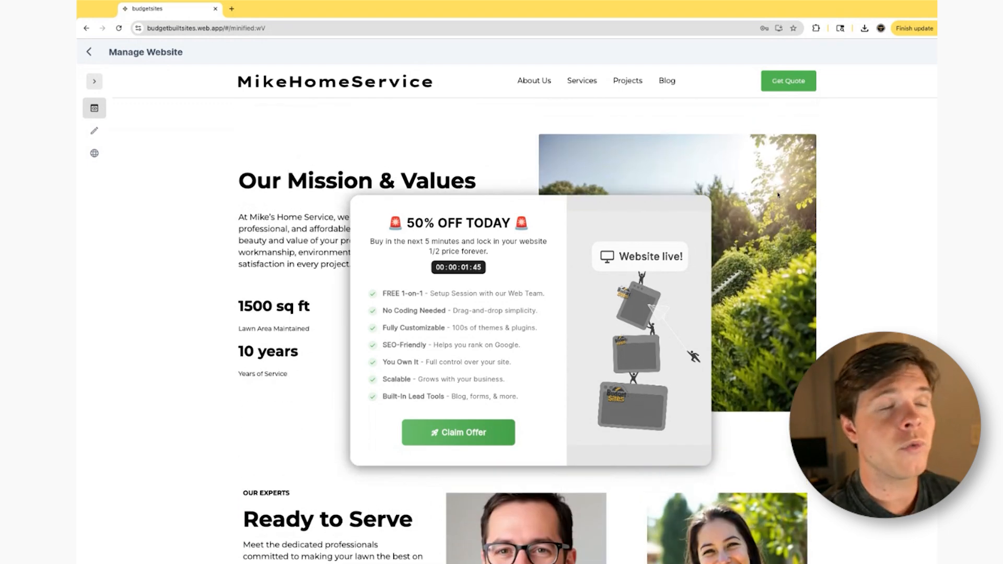
pyautogui.scroll(-2, 789, 200)
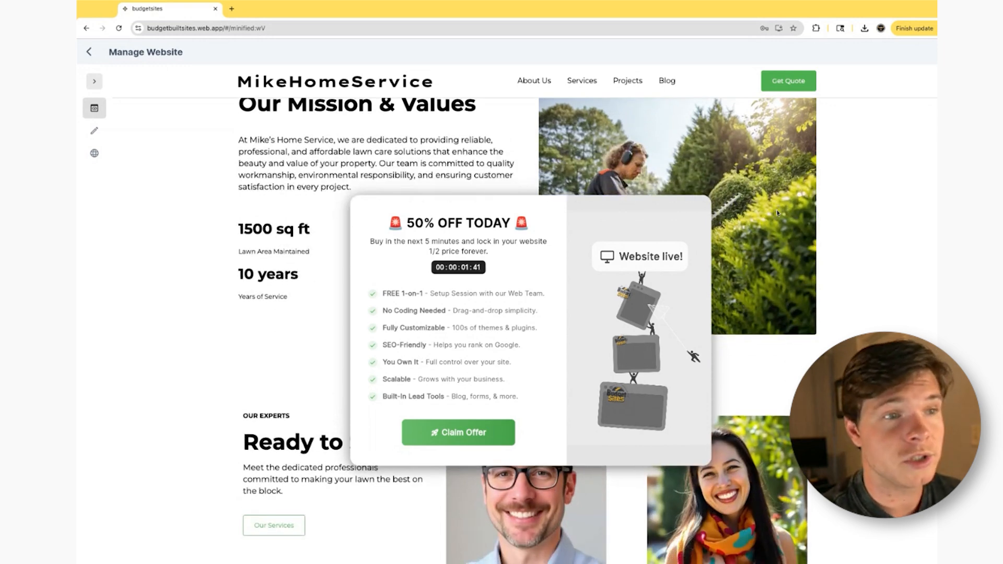
pyautogui.scroll(2, 799, 219)
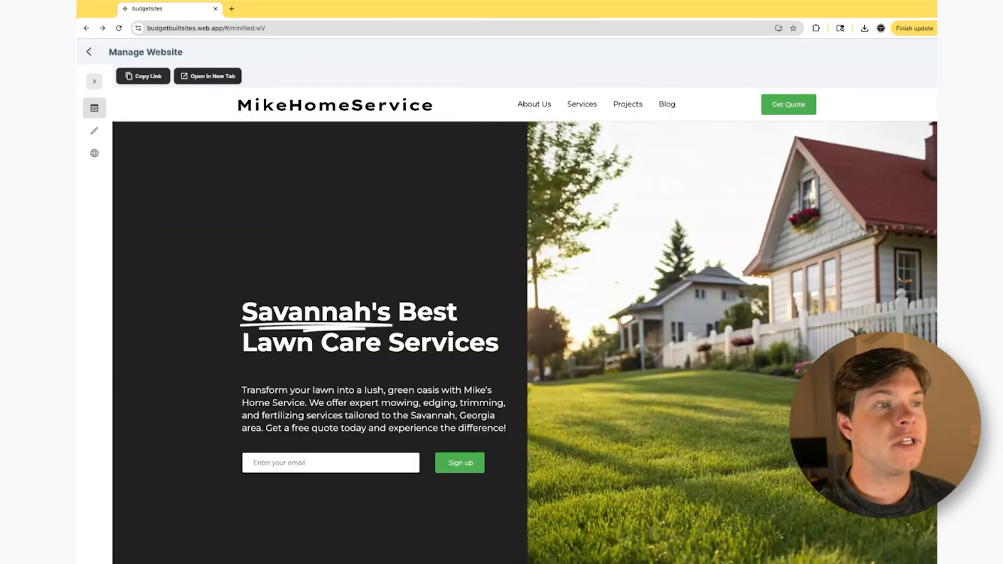
# - Review the homepage from the hero section through the tips, contact form, testimonial and footer, and try the Get Quote link
pyautogui.scroll(-10, 595, 295)
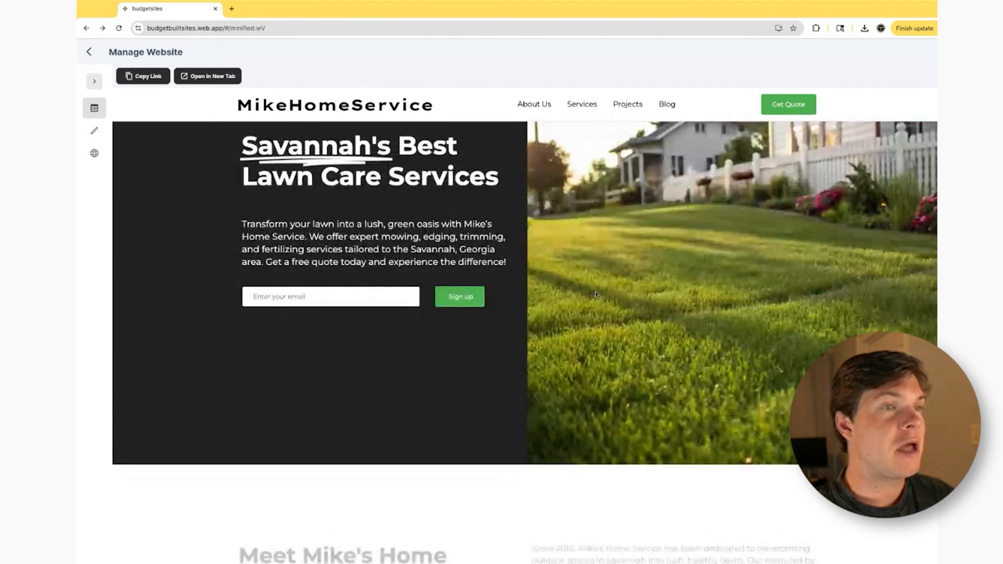
pyautogui.scroll(-15, 595, 296)
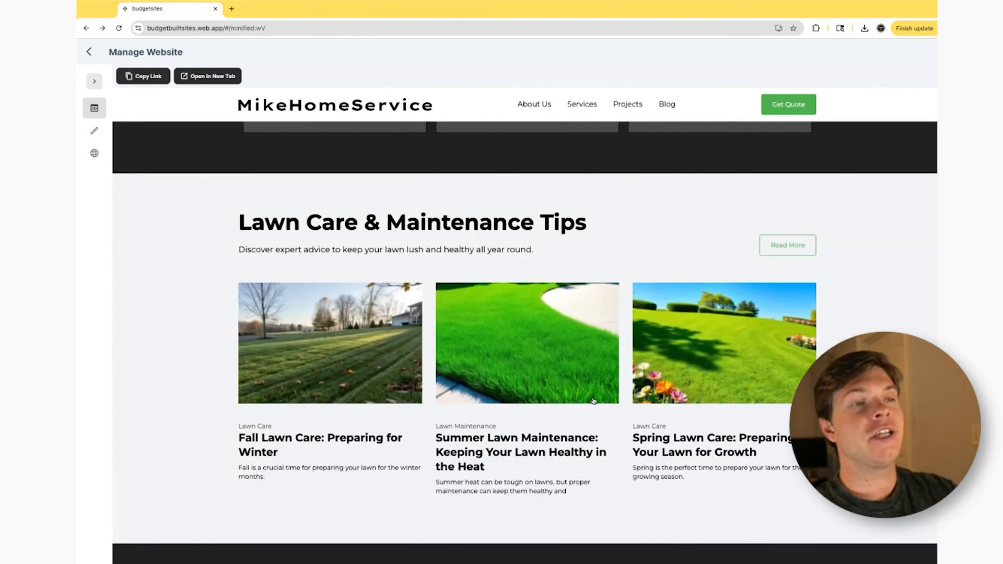
pyautogui.scroll(-12, 522, 418)
pyautogui.scroll(-10, 593, 380)
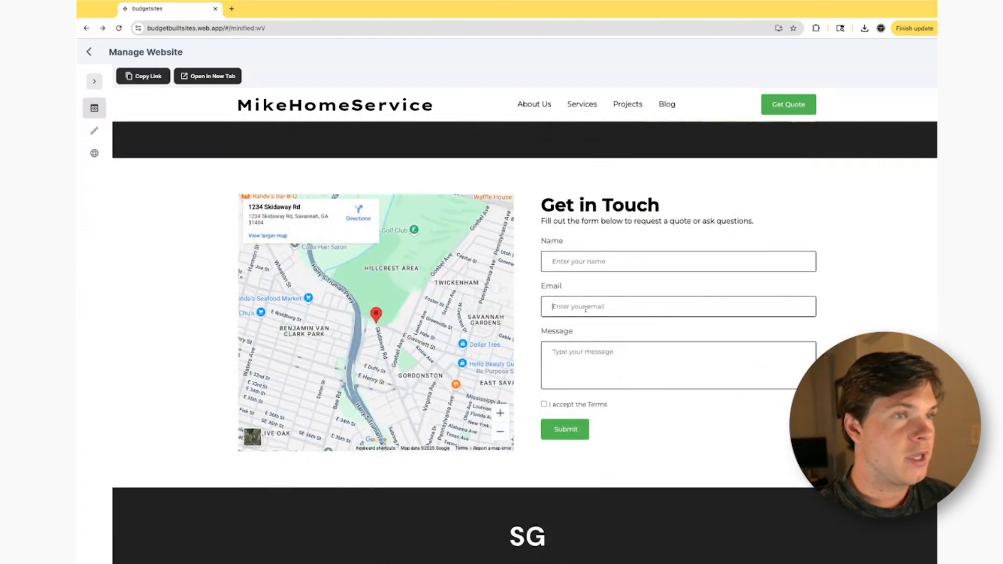
pyautogui.scroll(-6, 522, 372)
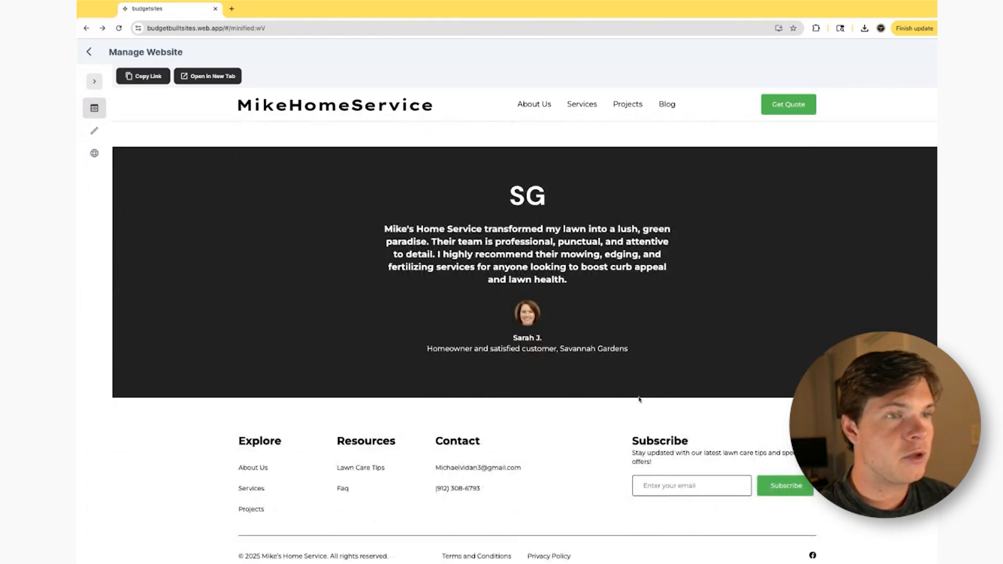
pyautogui.scroll(10, 601, 373)
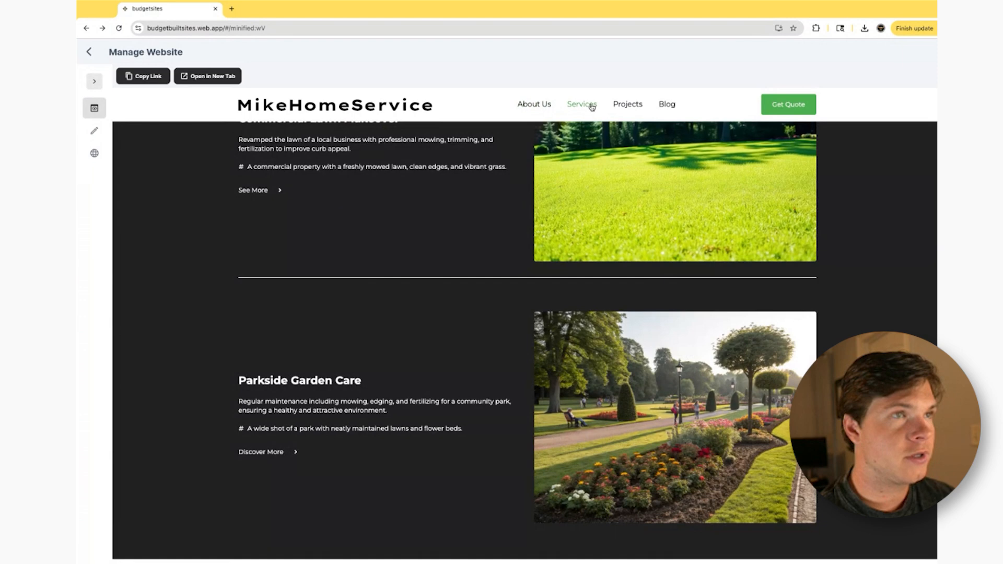
pyautogui.click(794, 105)
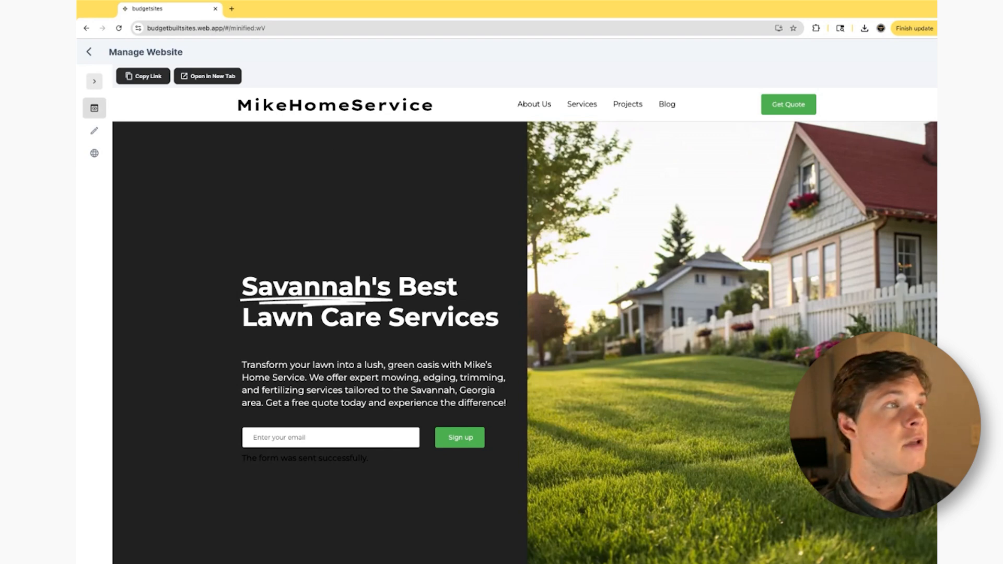
# - Open the homepage for editing in the QuoteIQ builder and preview it in the tablet portrait and mobile layouts
pyautogui.click(96, 131)
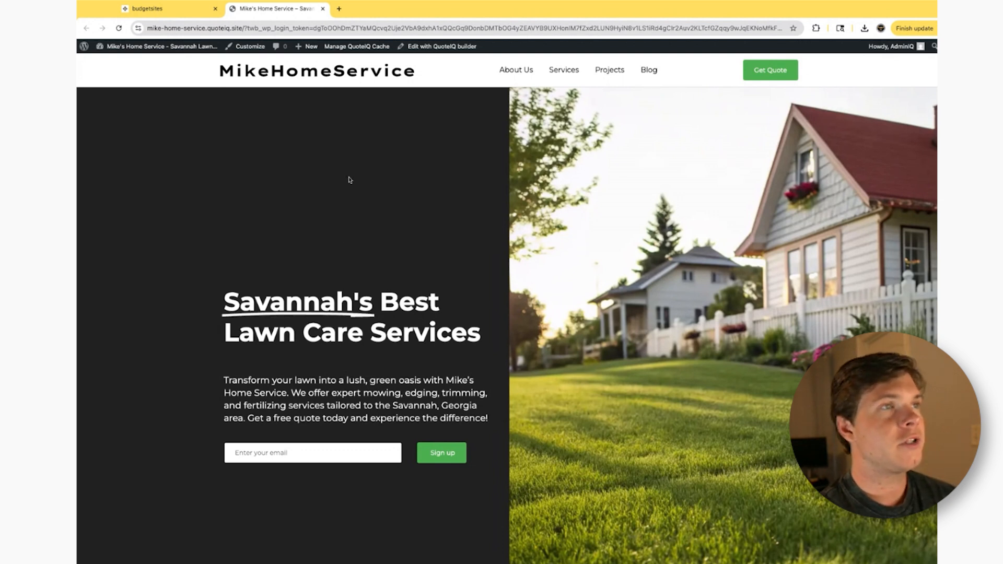
pyautogui.click(454, 50)
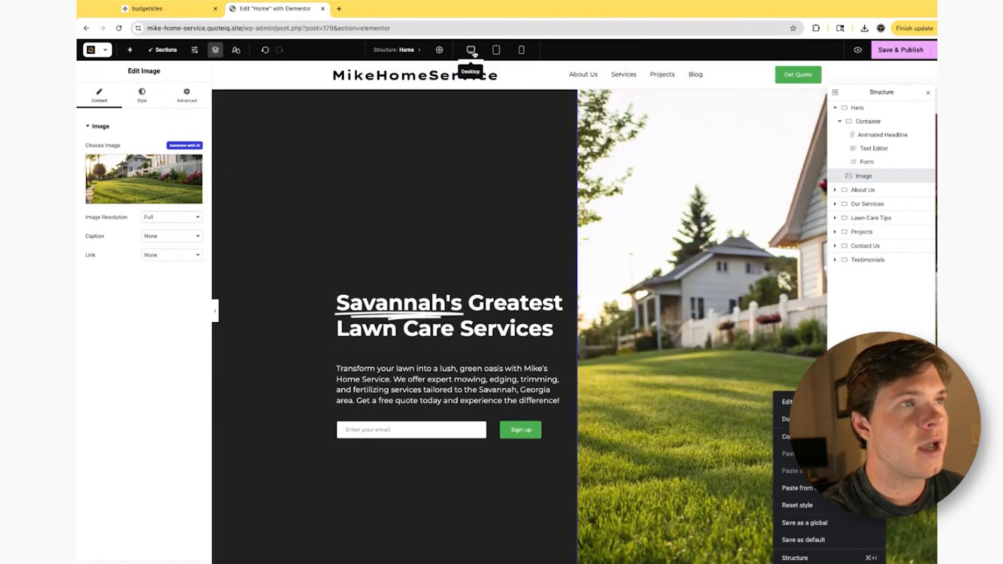
pyautogui.click(505, 52)
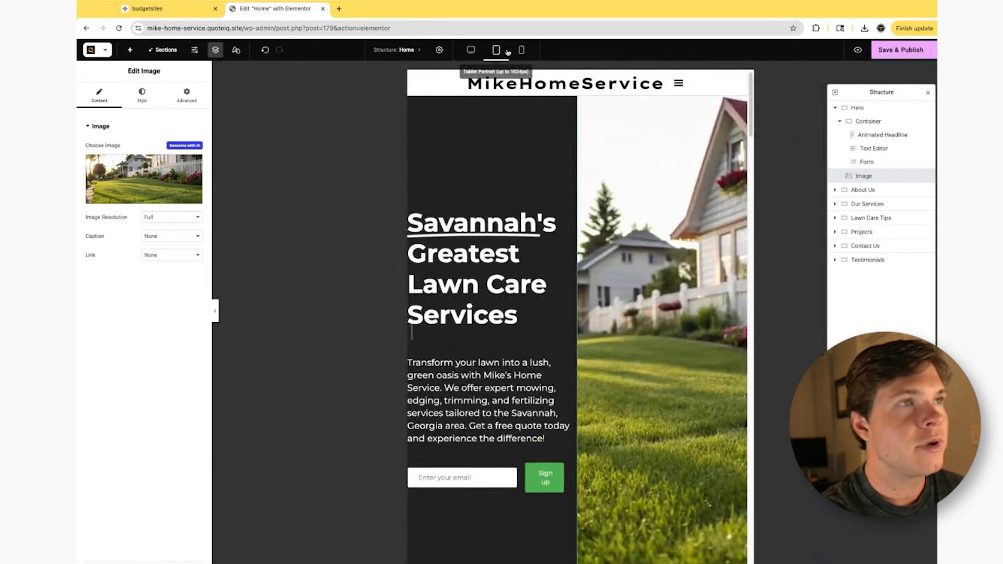
pyautogui.click(522, 50)
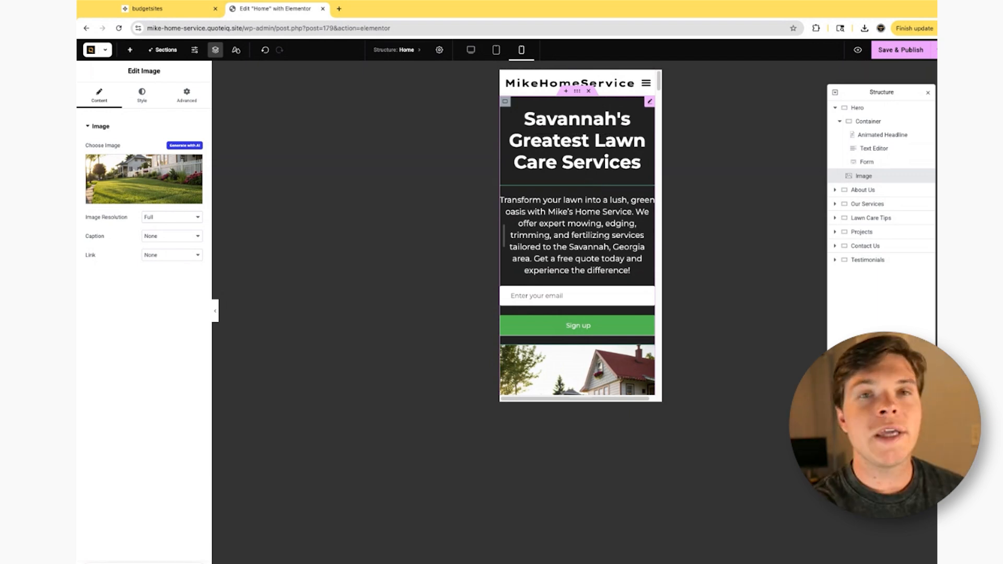
# - Switch the homepage preview back to the desktop layout and reposition the page structure overview
pyautogui.click(470, 51)
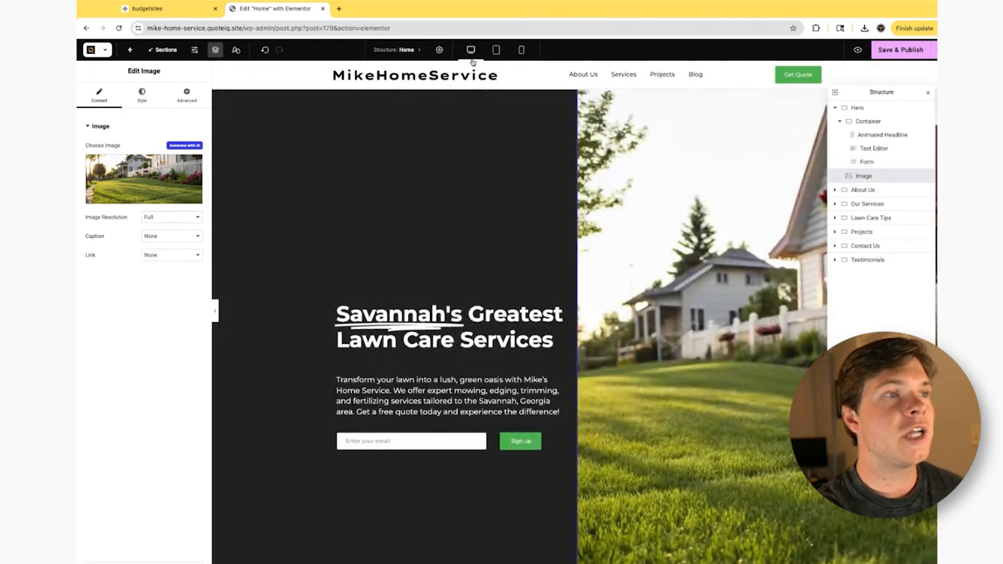
pyautogui.click(520, 51)
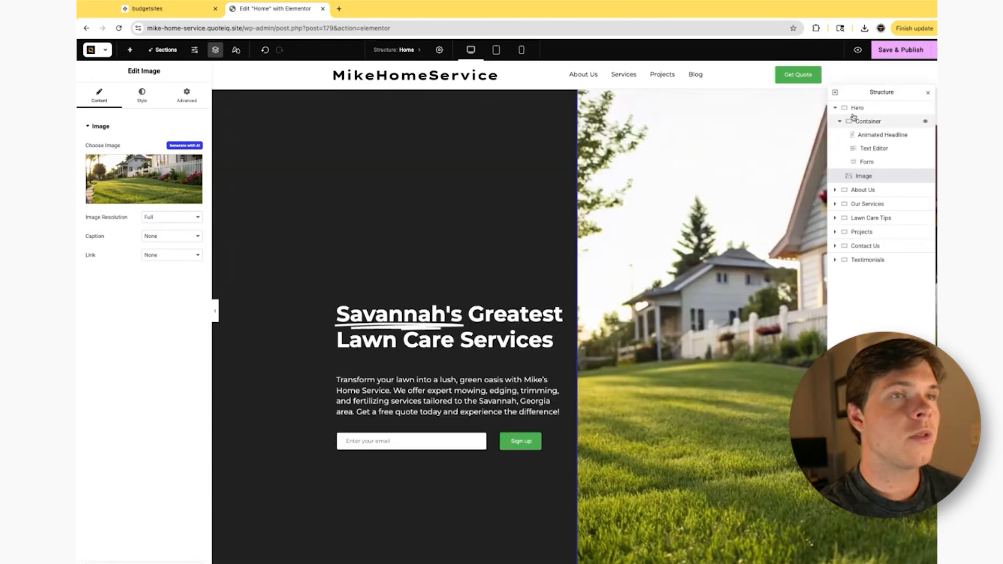
pyautogui.moveTo(883, 93); pyautogui.dragTo(864, 114)
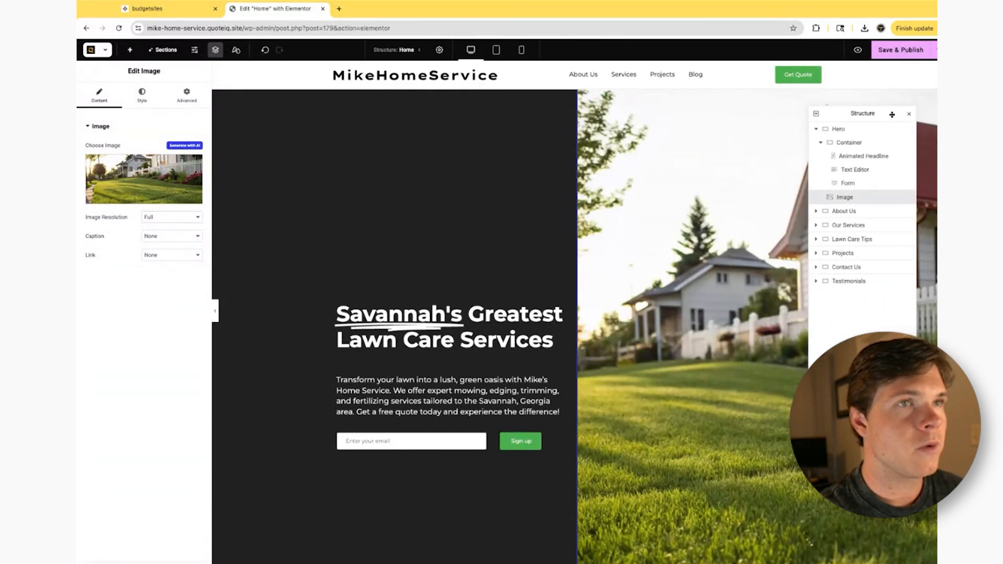
# - Inspect the Hero section's container, animated headline, text editor, form and image through the page structure
pyautogui.click(857, 141)
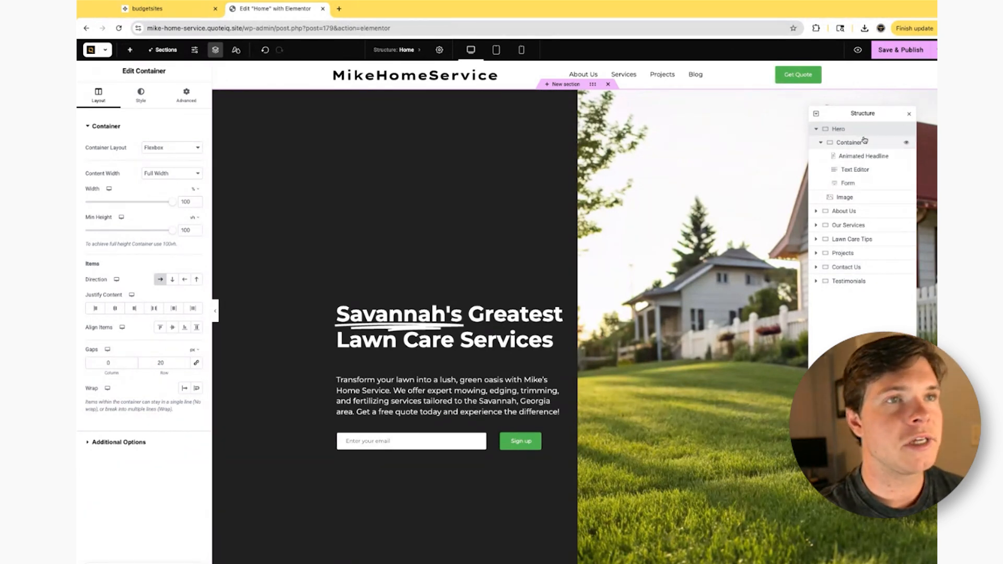
pyautogui.click(868, 157)
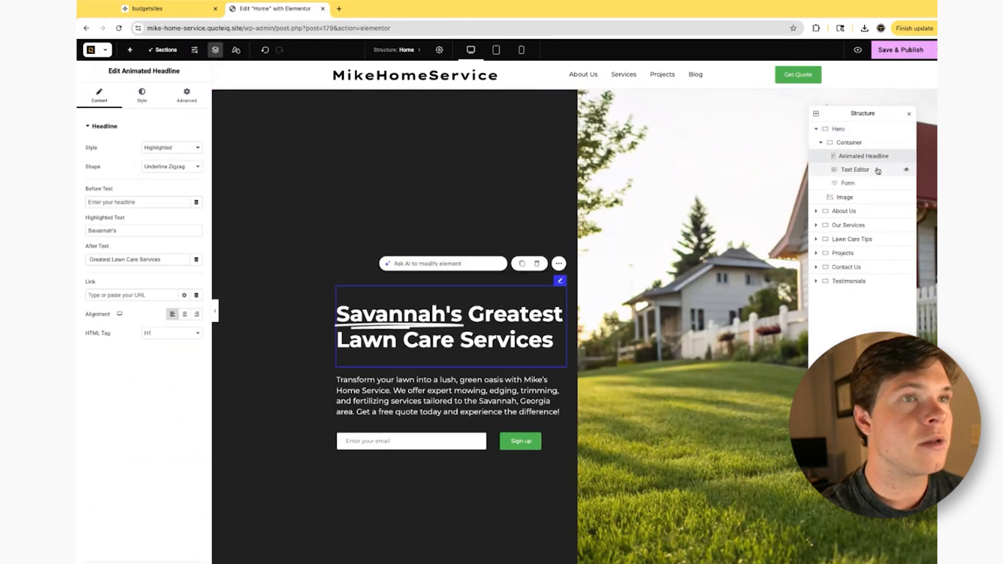
pyautogui.click(872, 169)
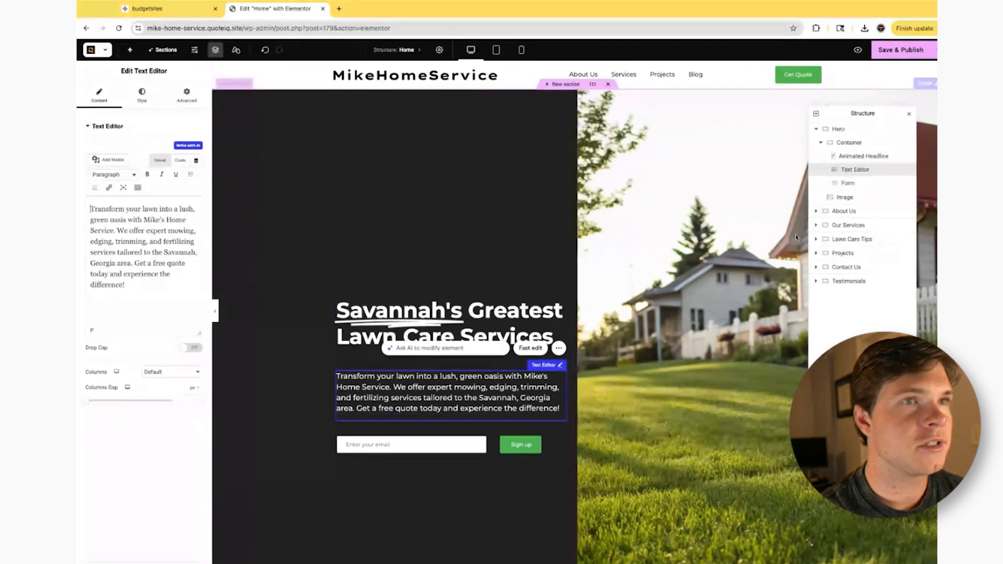
pyautogui.click(857, 183)
pyautogui.click(846, 197)
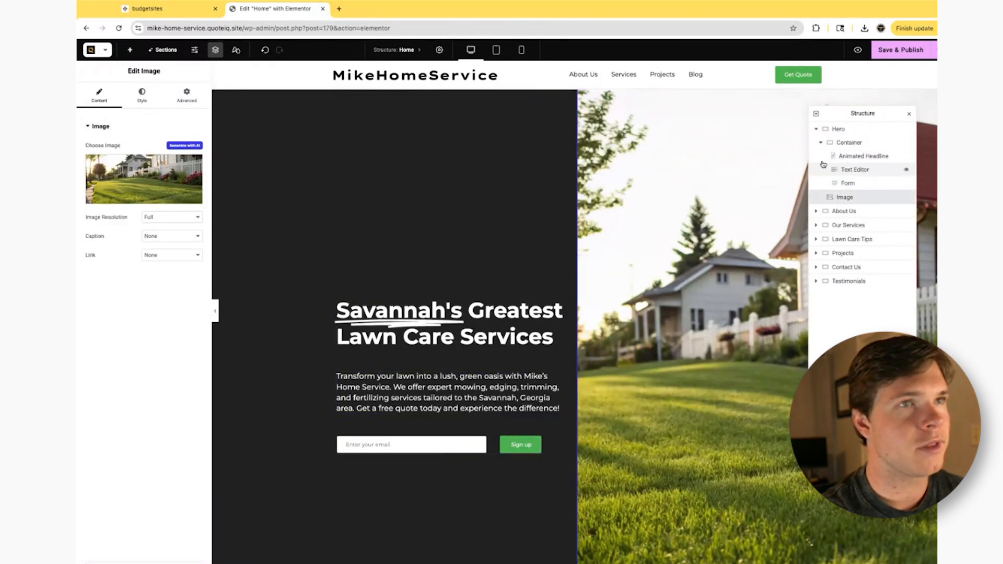
# - Collapse the Hero section in the page structure and inspect the About Us, Our Services and Contact Us sections
pyautogui.click(838, 129)
pyautogui.click(850, 144)
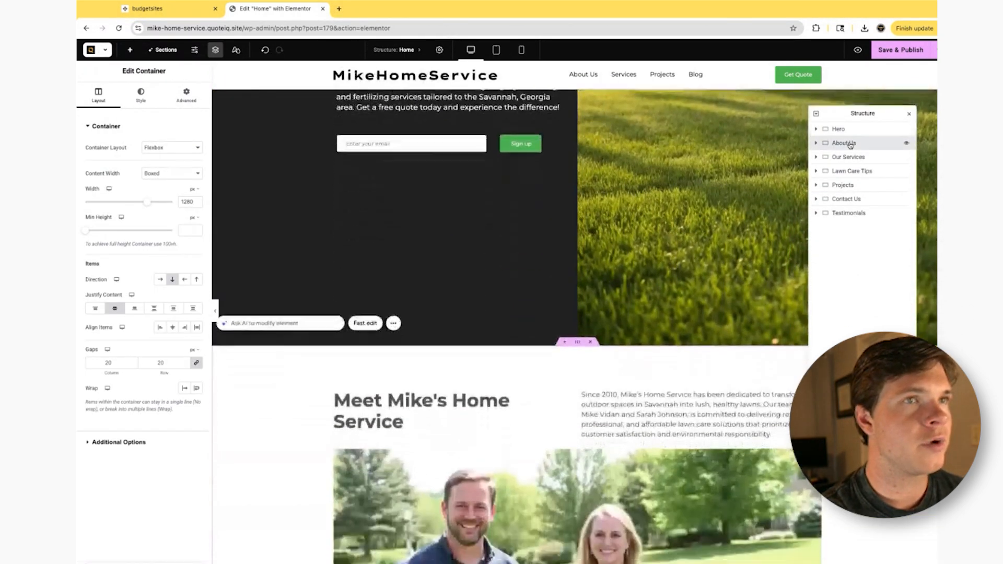
pyautogui.scroll(-1, 690, 318)
pyautogui.scroll(-2, 690, 318)
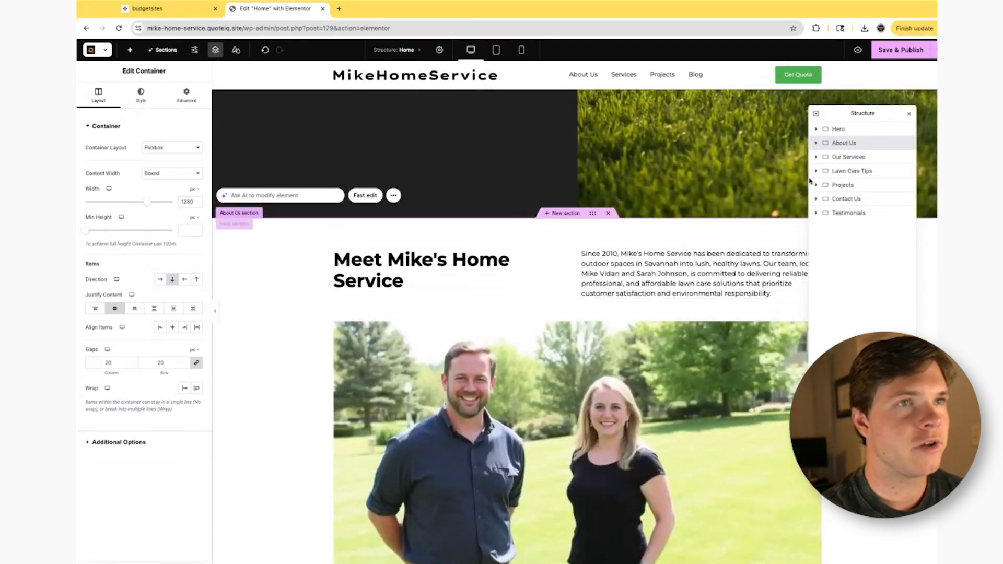
pyautogui.click(855, 158)
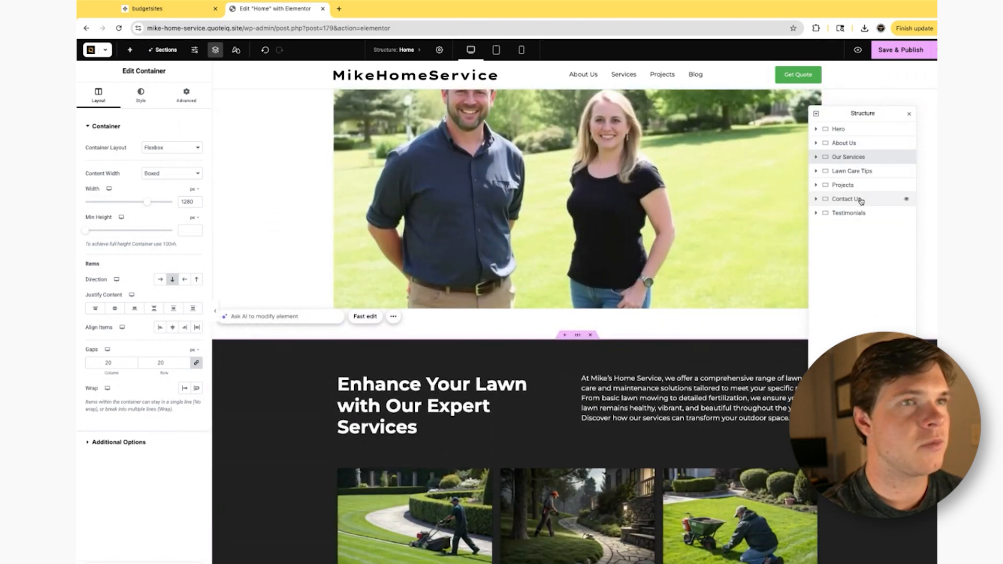
pyautogui.click(859, 200)
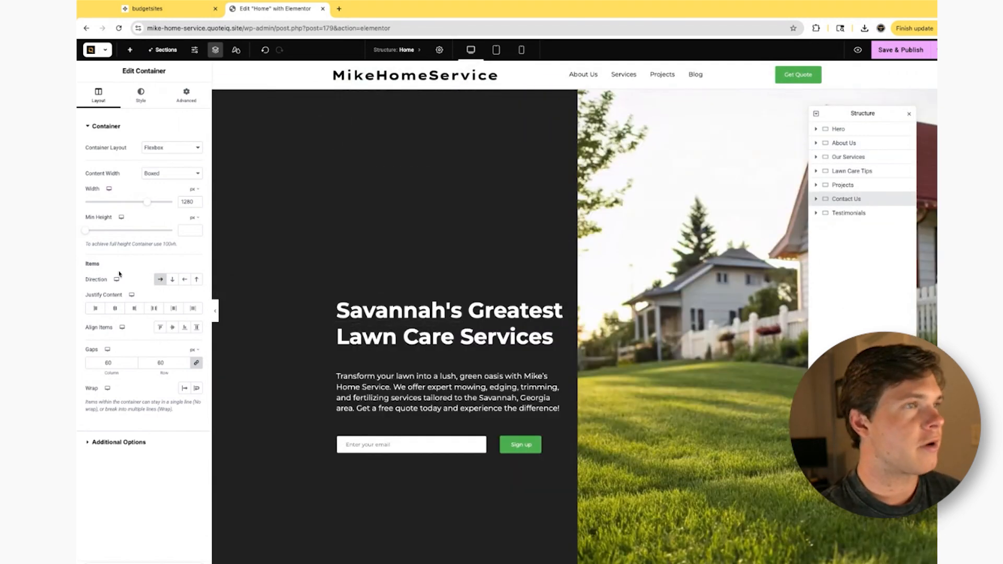
# - Select the hero's animated headline and review its content, style and advanced settings
pyautogui.click(476, 310)
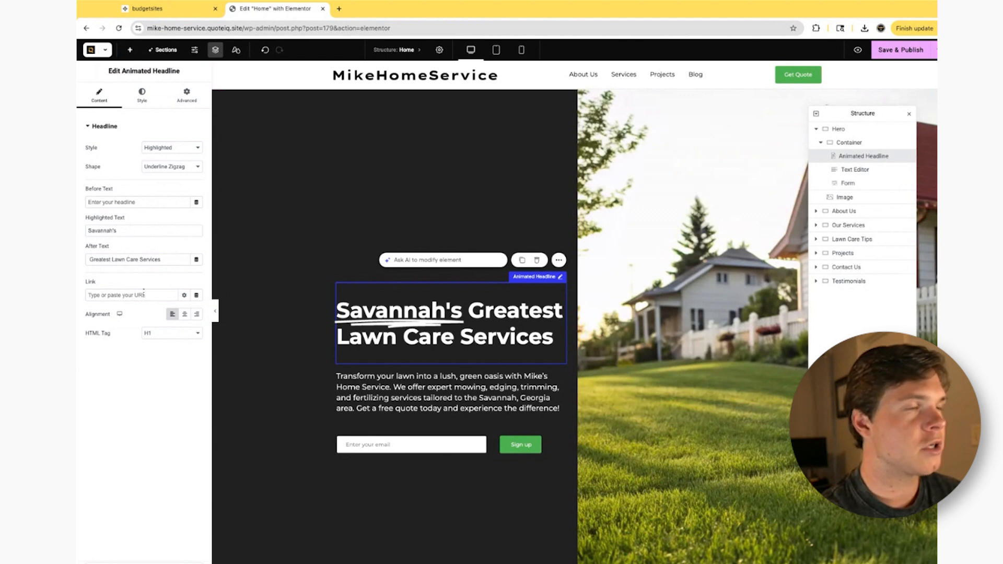
pyautogui.click(156, 102)
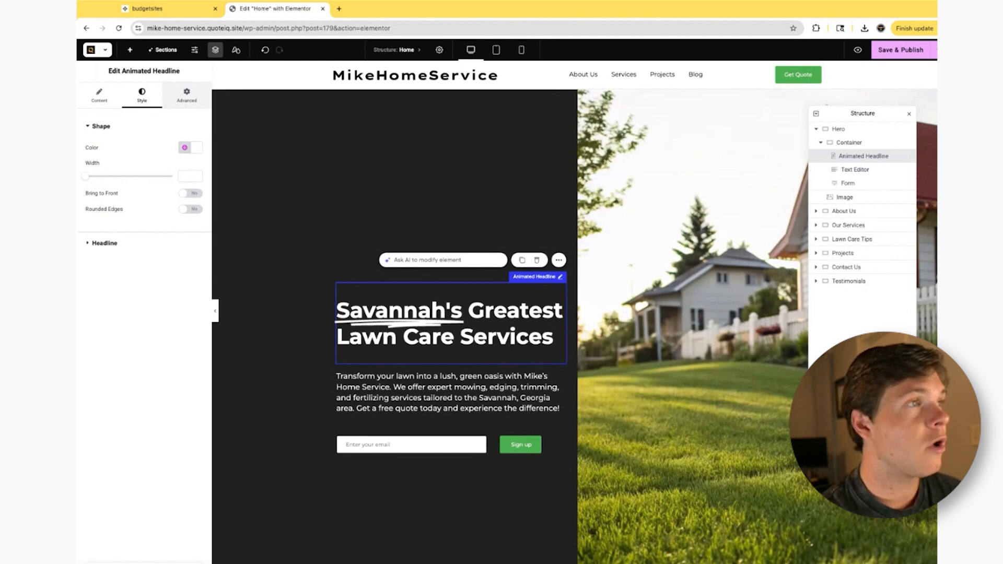
pyautogui.click(183, 97)
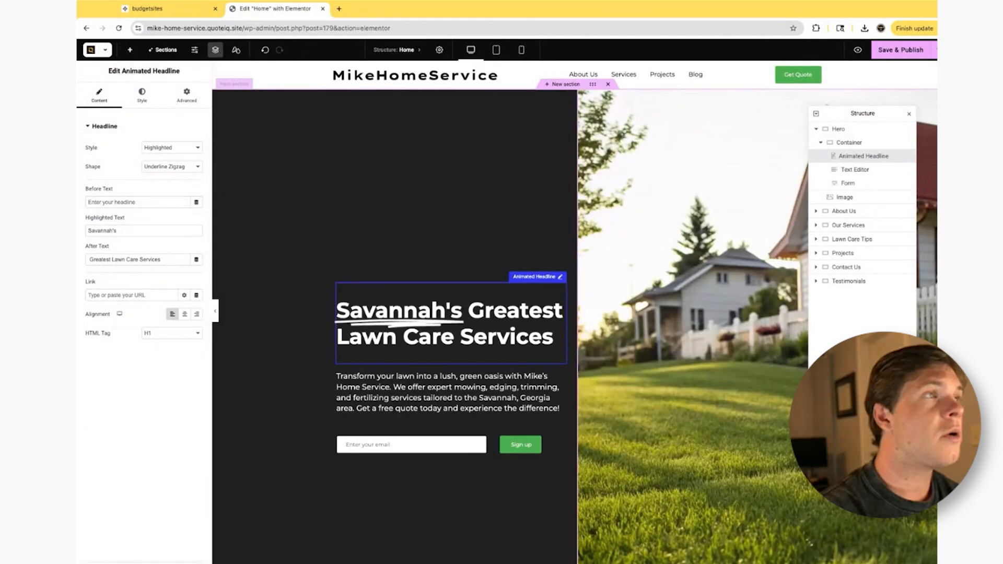
# - Add a button below the About Us section's heading and label it "Meet" followed by the owner's first name
pyautogui.click(131, 50)
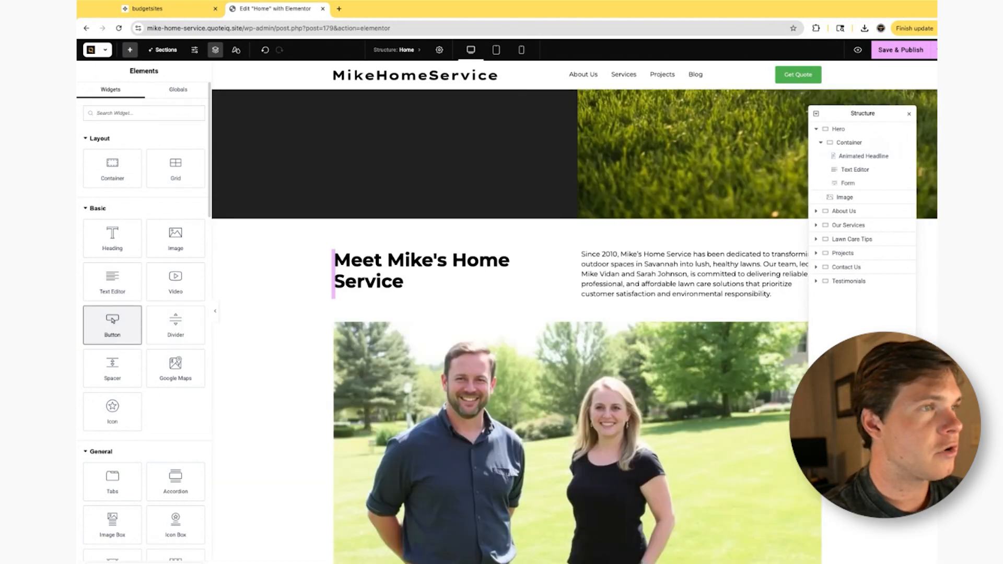
pyautogui.moveTo(113, 324); pyautogui.dragTo(340, 301)
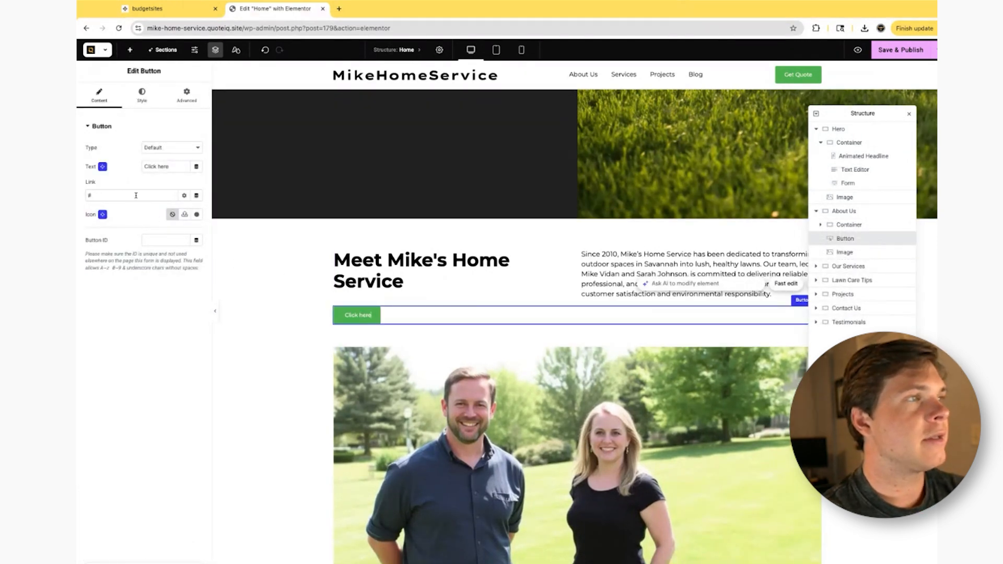
pyautogui.tripleClick(170, 168)
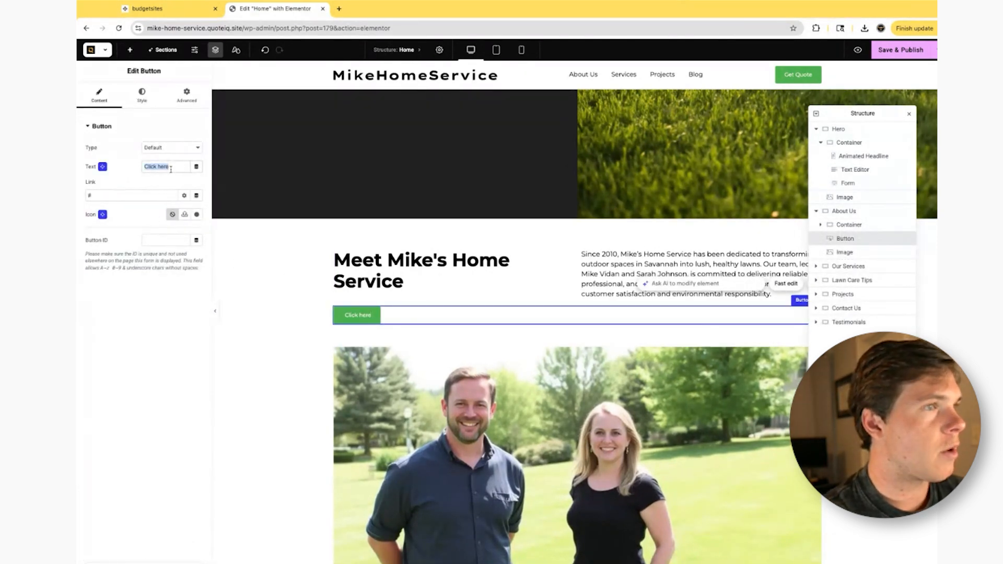
pyautogui.write('Meet Mike')
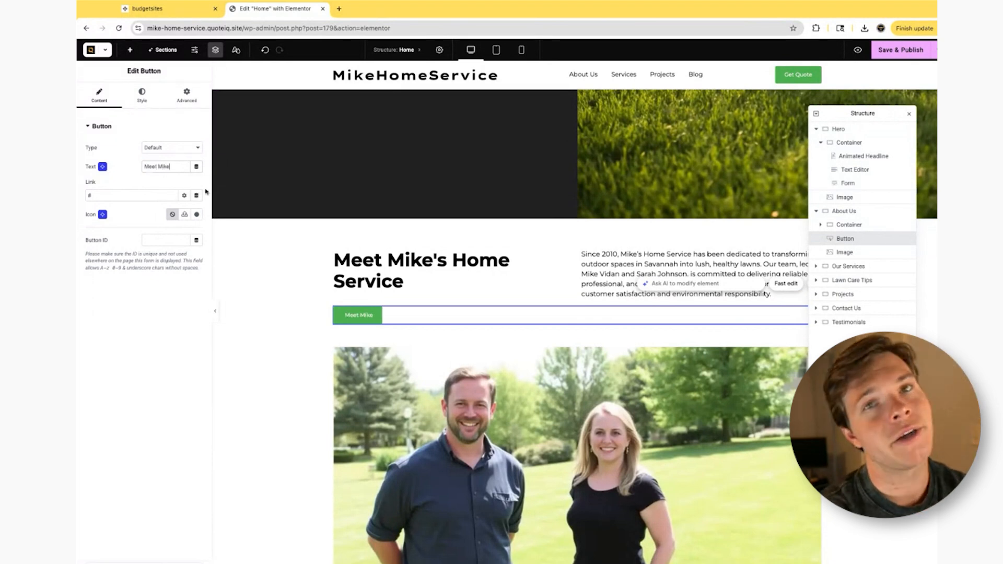
# - Set the new button's background to a brighter green and its text color to black (#000000)
pyautogui.click(142, 95)
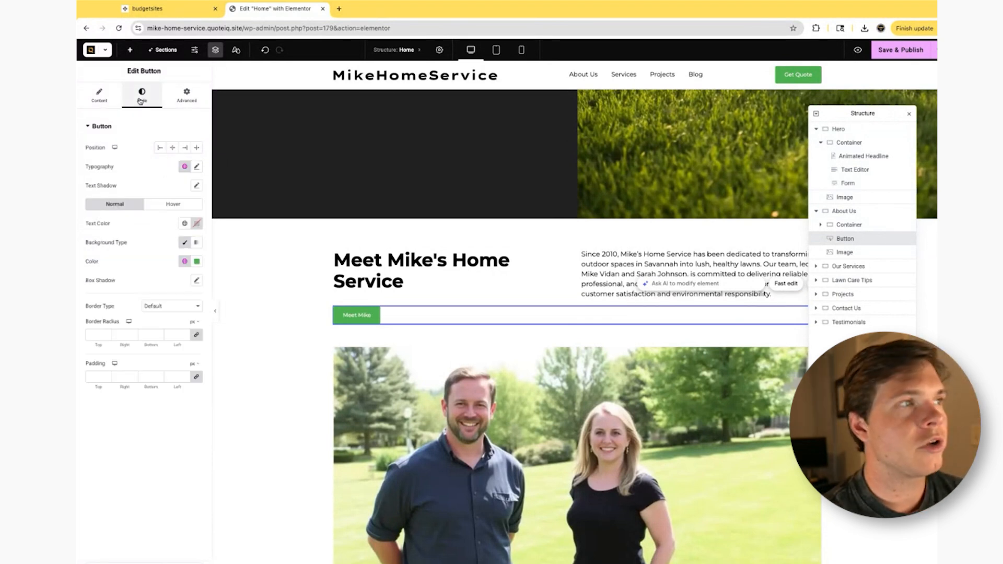
pyautogui.click(196, 262)
pyautogui.click(205, 319)
pyautogui.click(197, 223)
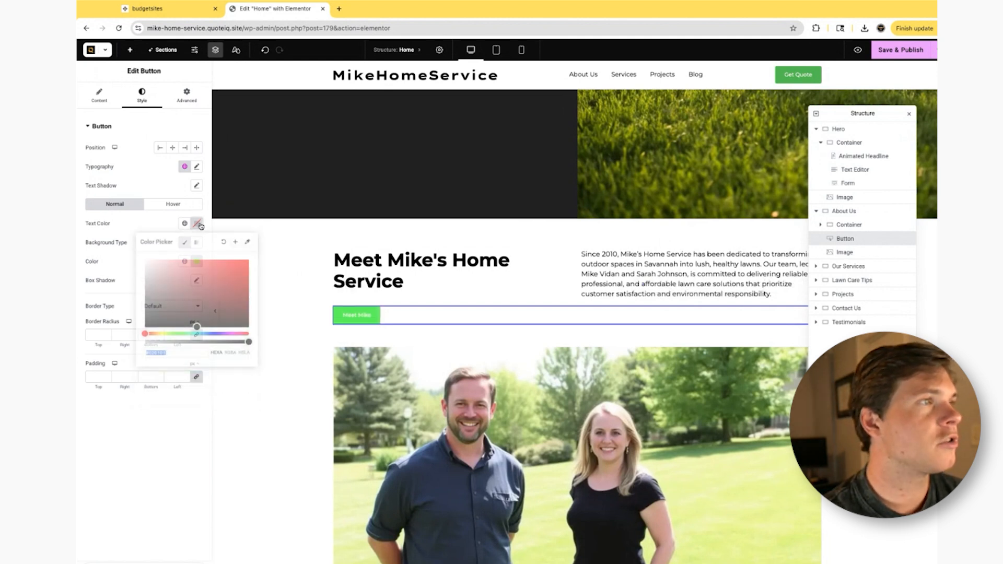
pyautogui.moveTo(213, 319); pyautogui.dragTo(204, 458)
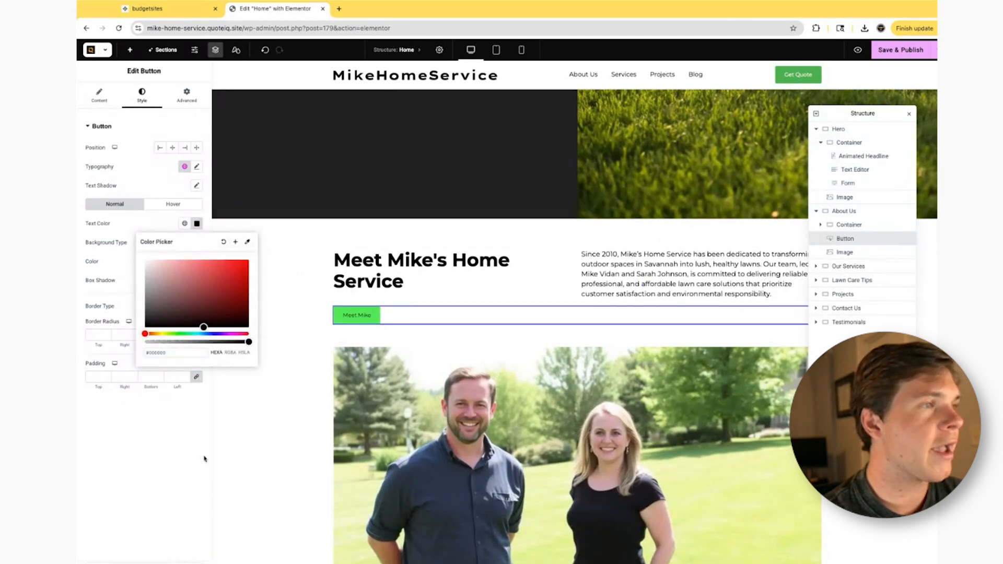
pyautogui.click(205, 459)
# - Set a custom background color for the new button's hover state
pyautogui.click(186, 205)
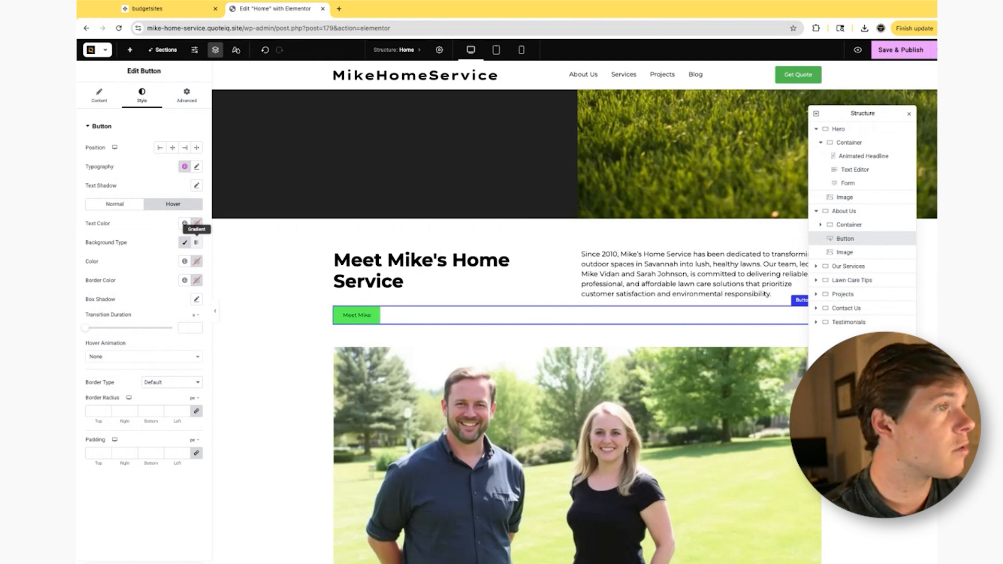
pyautogui.click(197, 261)
pyautogui.click(177, 371)
pyautogui.moveTo(234, 329); pyautogui.dragTo(258, 330)
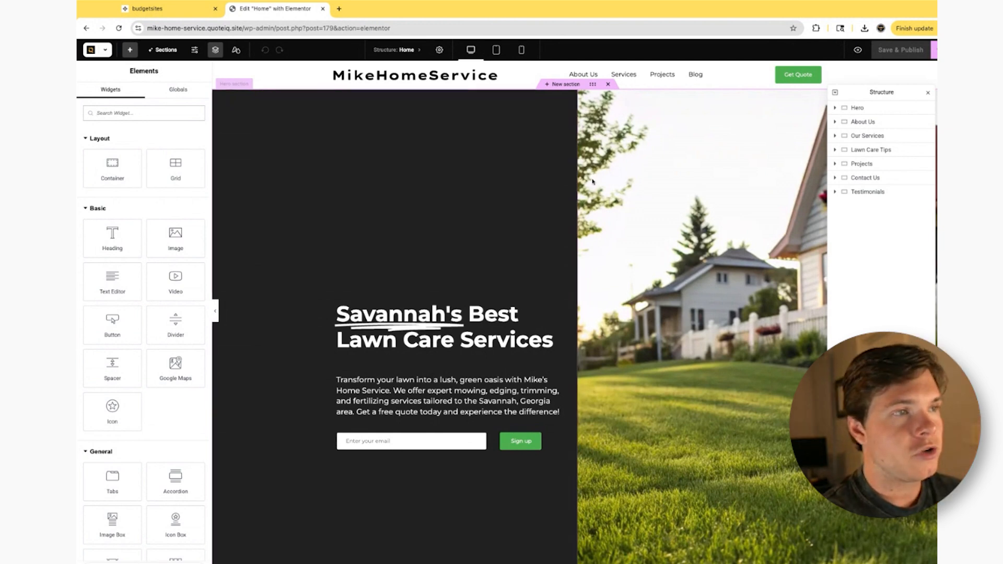
# - Change the text after the highlighted word in the hero headline to "Greatest Lawn Care Services"
pyautogui.click(442, 327)
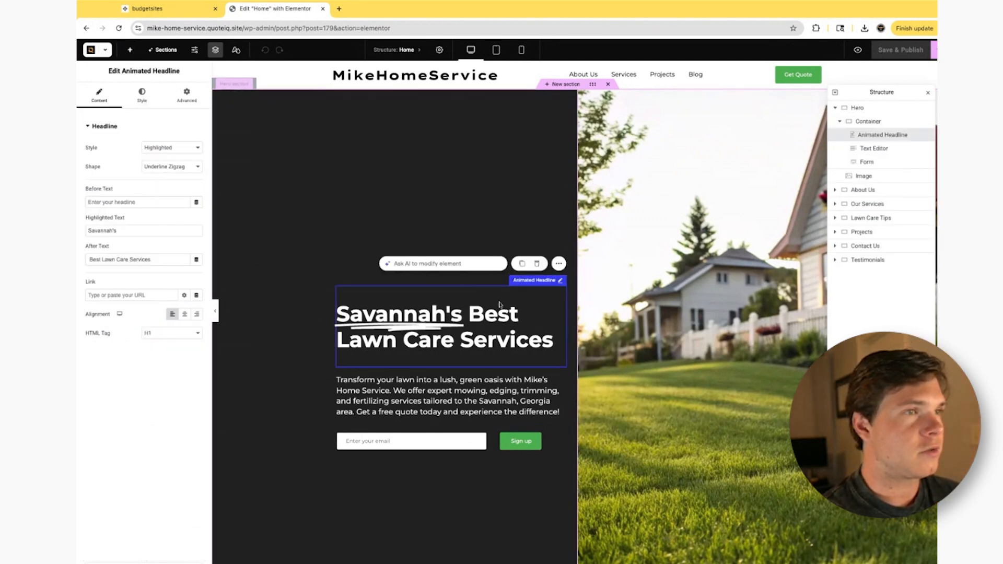
pyautogui.click(602, 282)
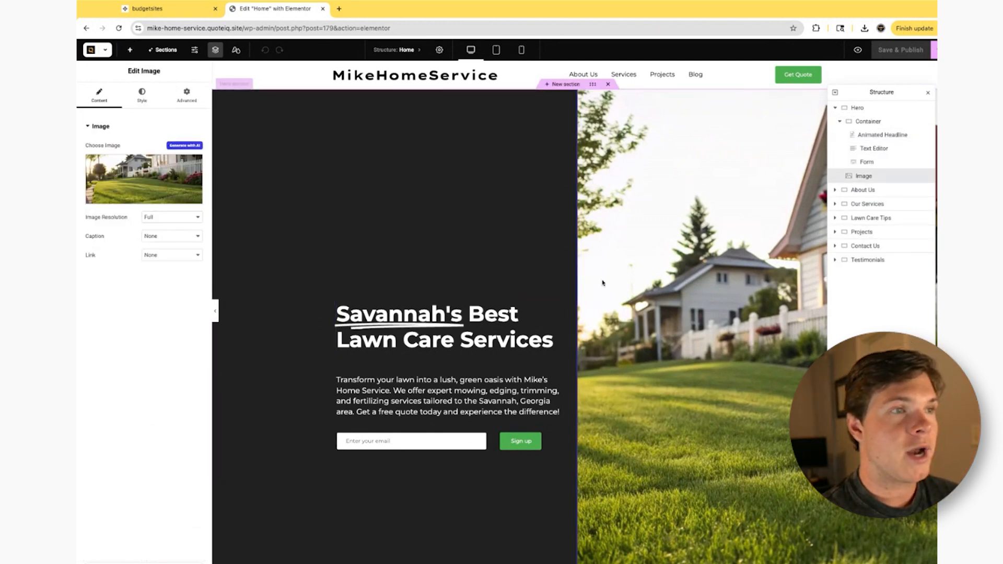
pyautogui.click(493, 318)
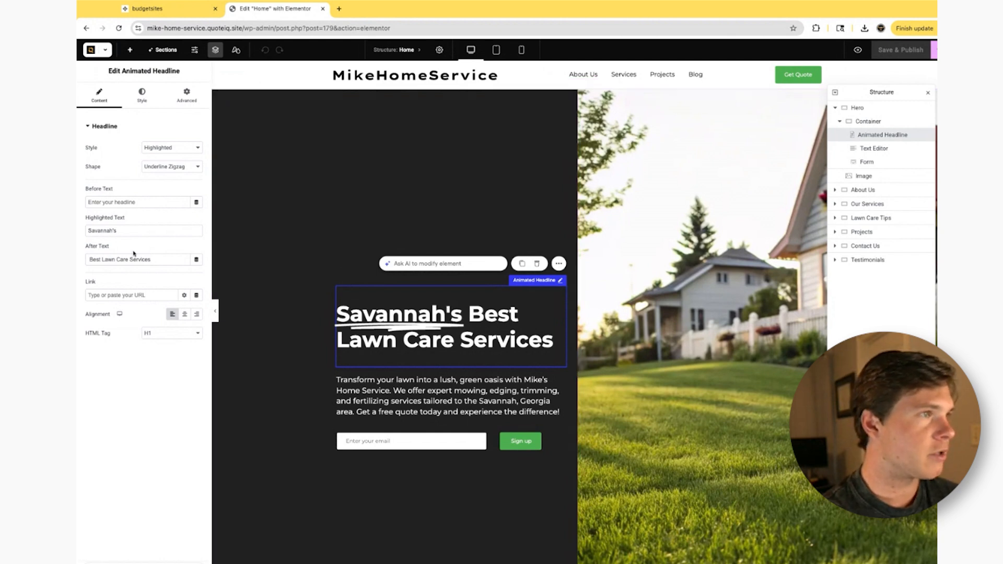
pyautogui.doubleClick(92, 259)
pyautogui.write('Greatest')
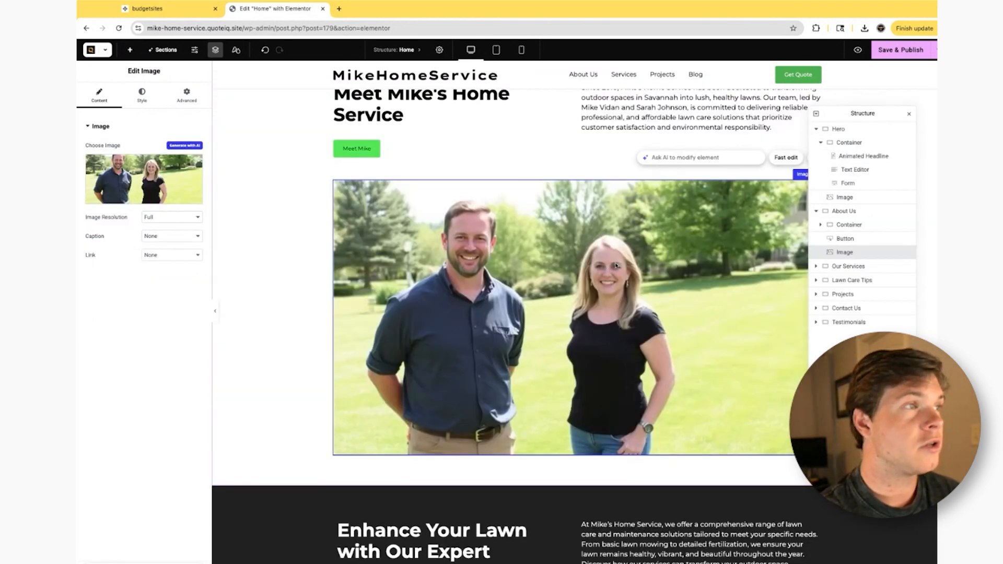
# - Replace the About Us section's team photo with the media library image of a robot on a riding mower
pyautogui.rightClick(525, 237)
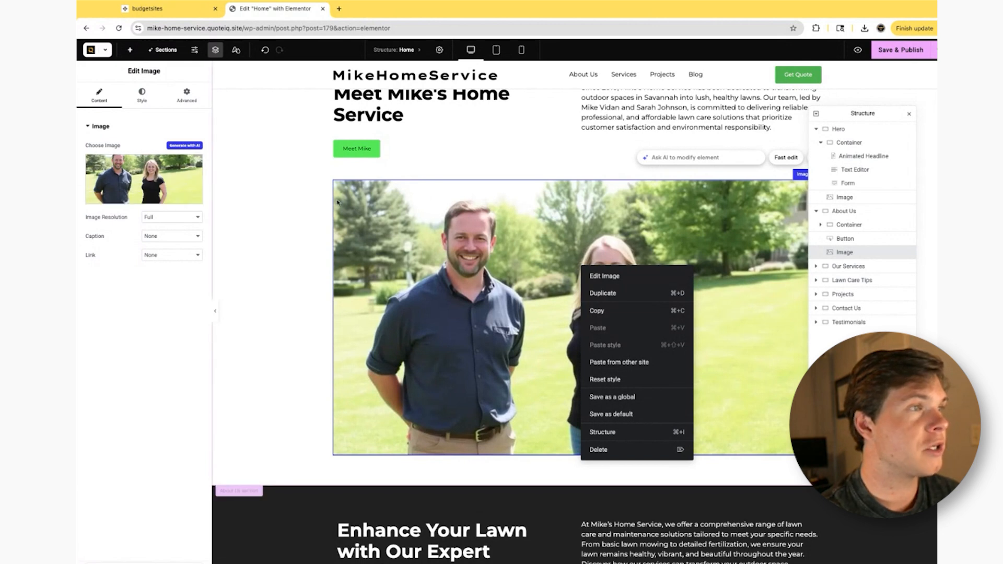
pyautogui.click(149, 186)
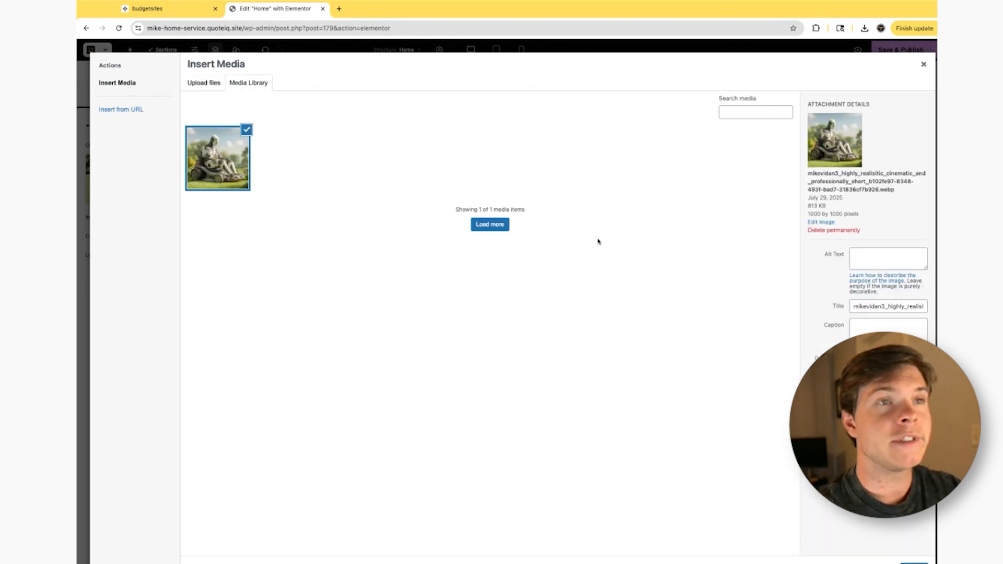
pyautogui.click(914, 563)
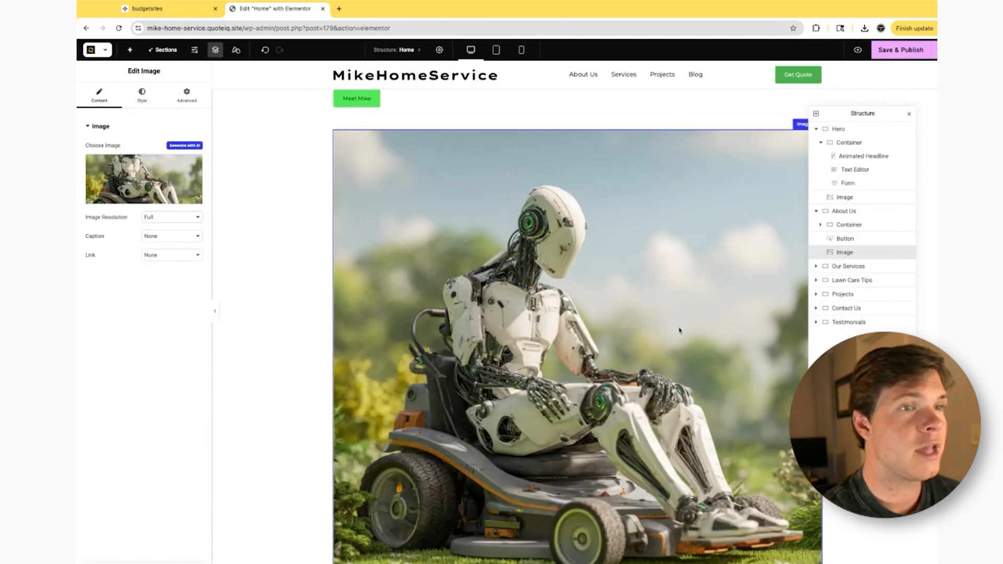
pyautogui.scroll(-1, 682, 318)
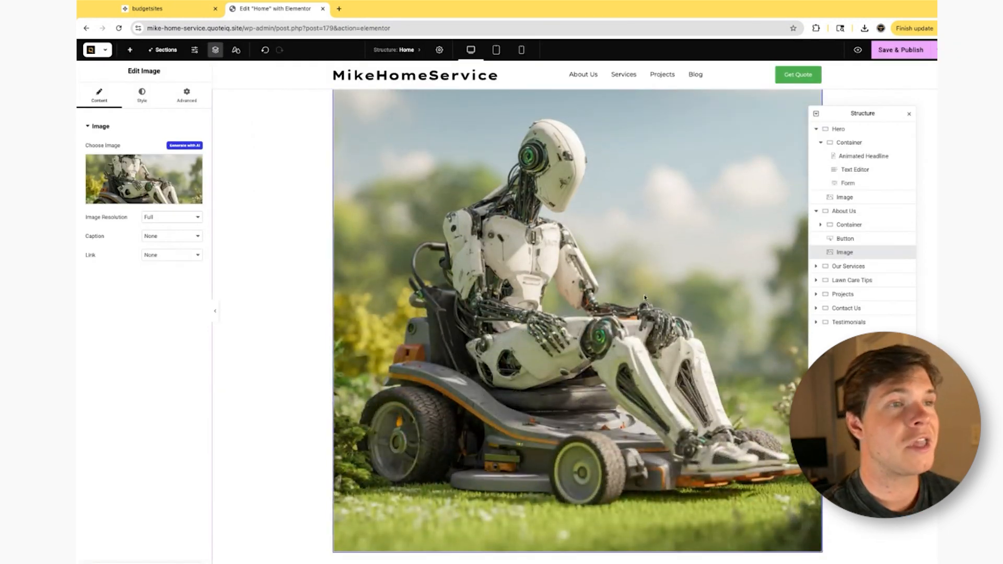
pyautogui.scroll(4, 664, 334)
# - Review the homepage from About Us through the service cards and projects, and select the Commercial Lawn Makeover image
pyautogui.scroll(-2, 545, 381)
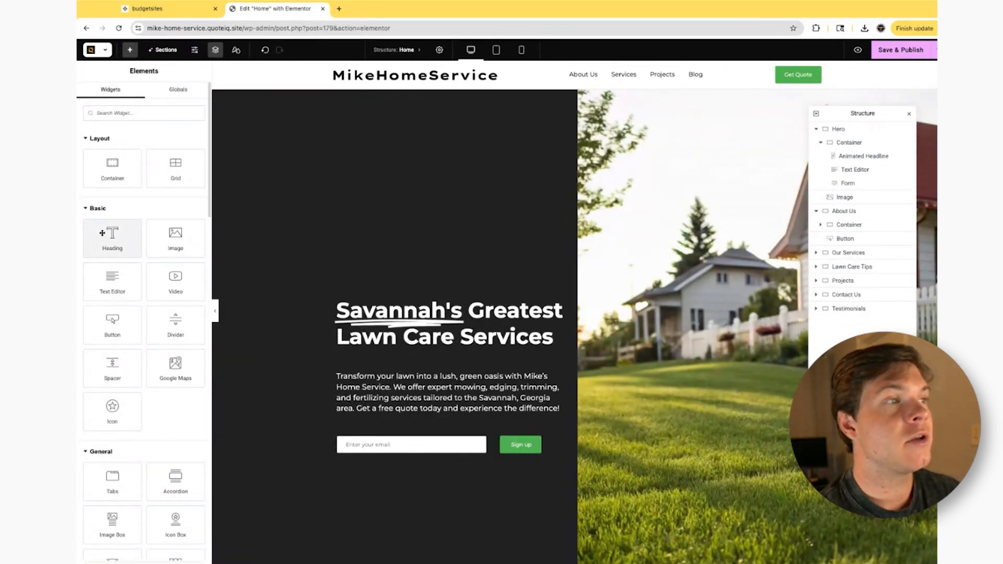
pyautogui.scroll(-6, 568, 439)
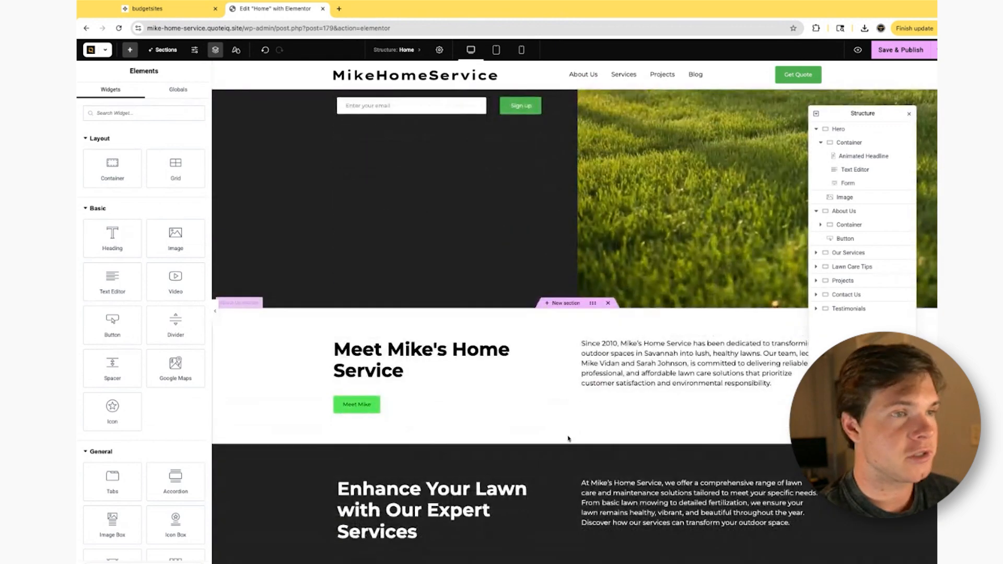
pyautogui.scroll(-3, 568, 439)
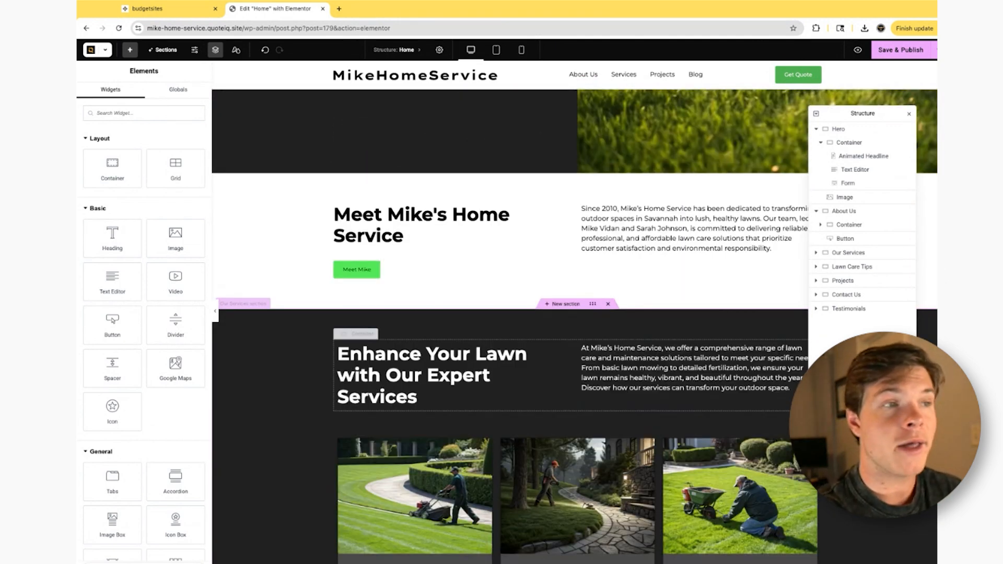
pyautogui.scroll(-2, 662, 287)
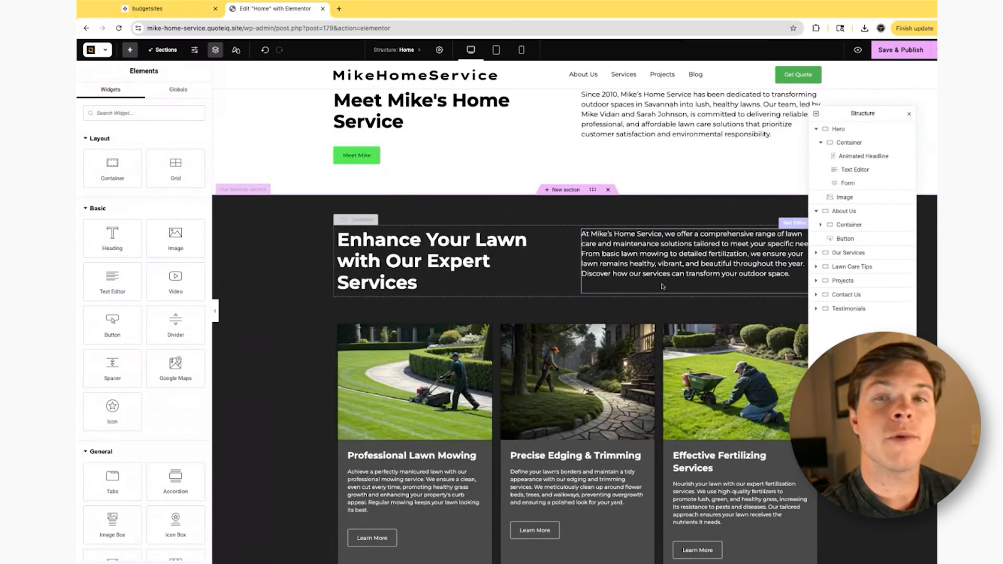
pyautogui.click(700, 282)
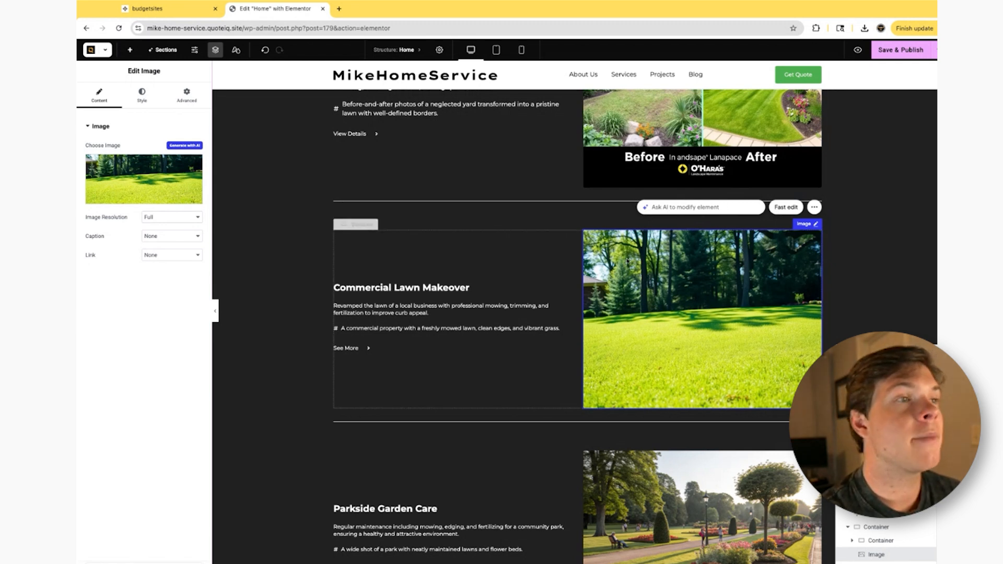
# - Ask the AI to modify the Commercial Lawn Makeover image with "Make this image a before and after of a lawn mowing job"
pyautogui.click(402, 290)
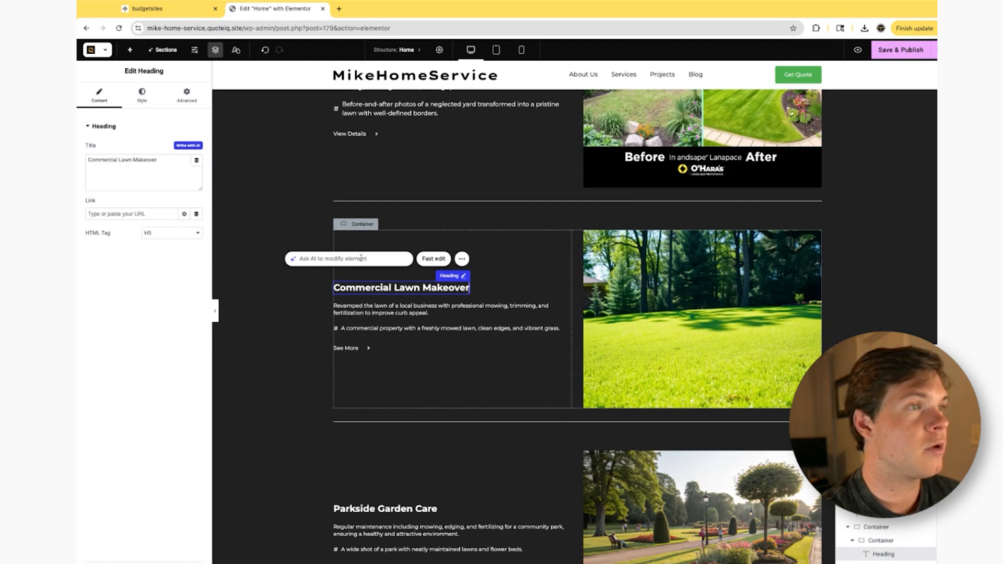
pyautogui.click(648, 281)
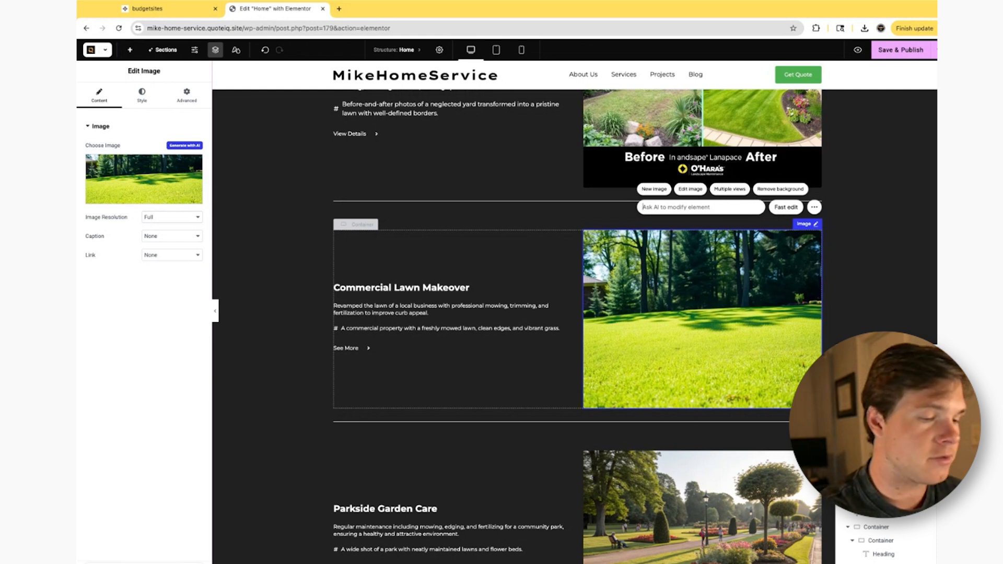
pyautogui.write('Make this ima')
pyautogui.write('ge a')
pyautogui.write(' before and after of th')
pyautogui.write('lawn mowing job')
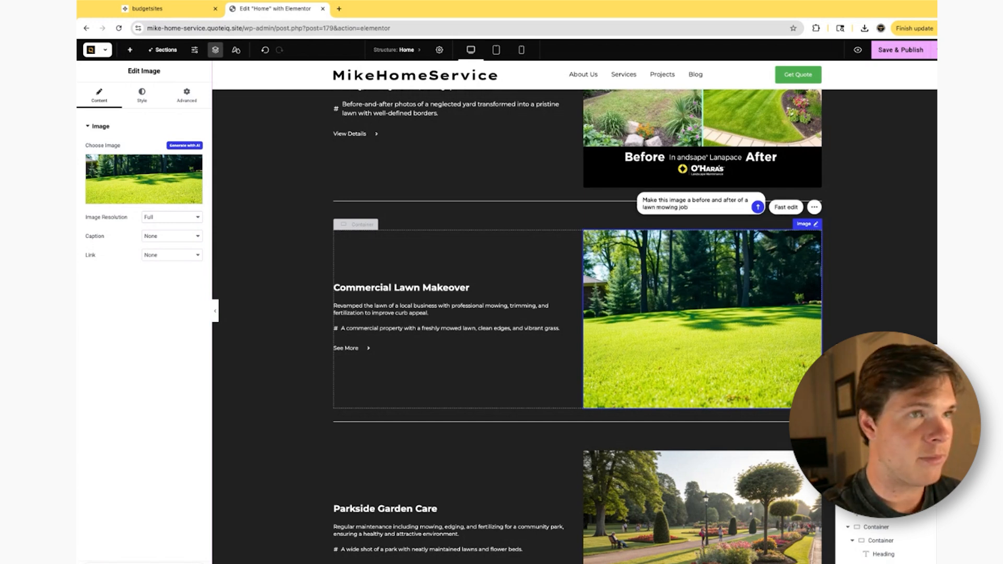
pyautogui.click(758, 208)
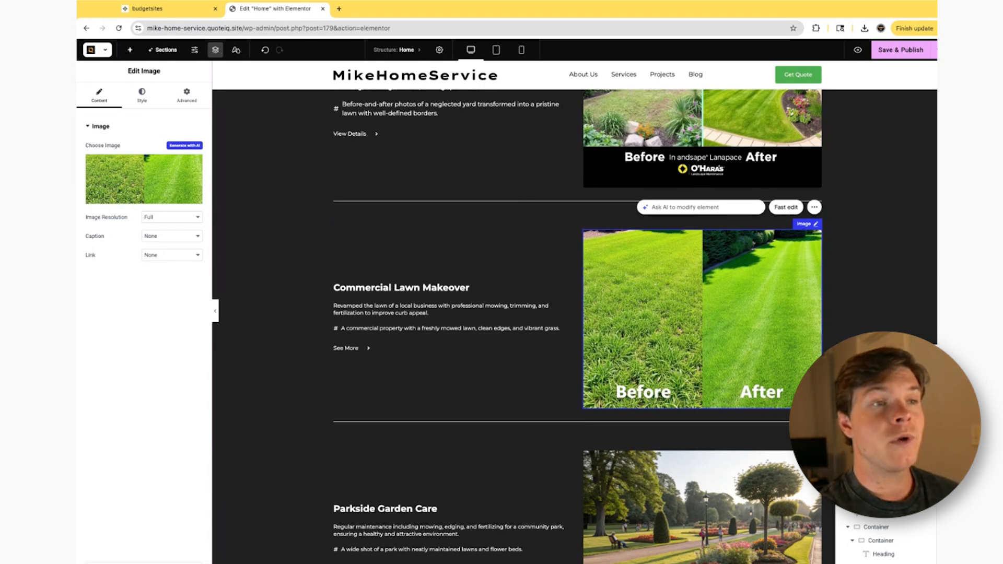
# - Have the AI modify the Contact Us section with the prompt "Restyle this section" and check the result on the page
pyautogui.scroll(-8, 621, 282)
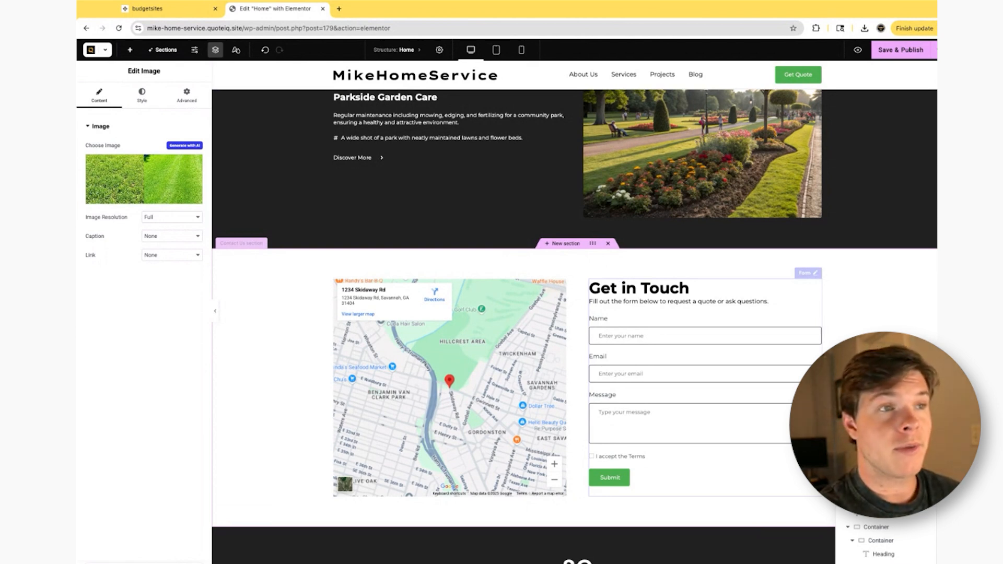
pyautogui.click(591, 244)
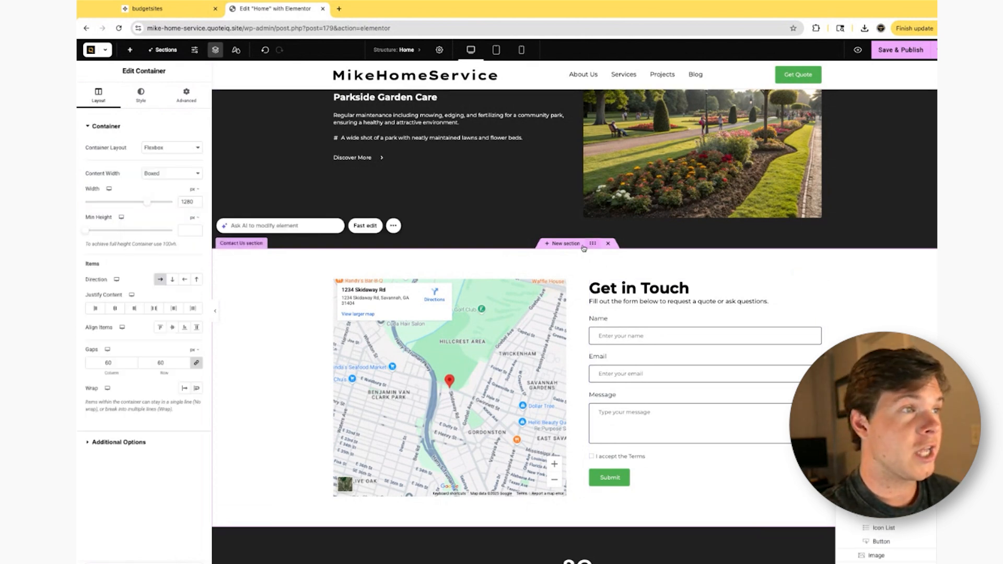
pyautogui.click(268, 226)
pyautogui.write('Restyle this section')
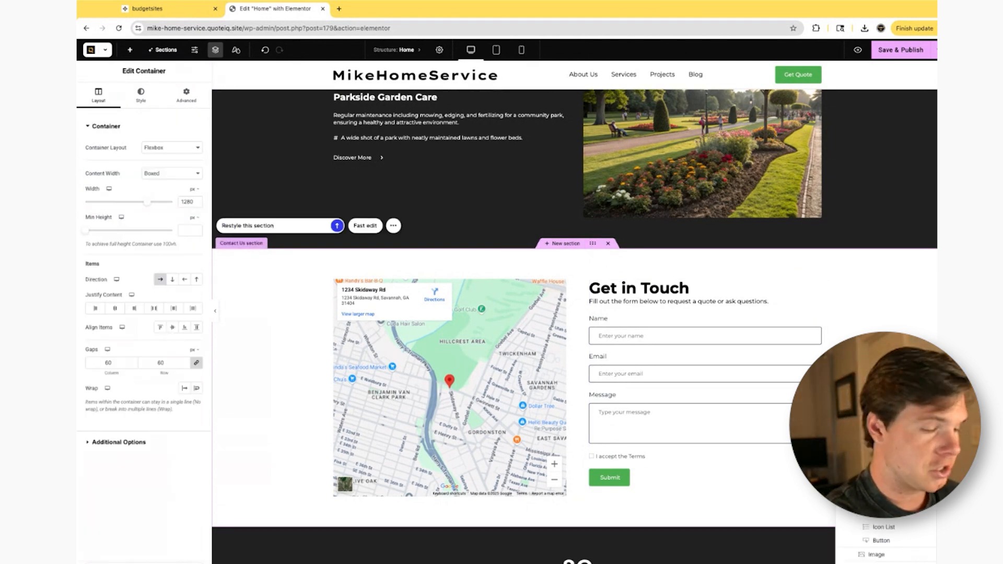
pyautogui.press('Return')
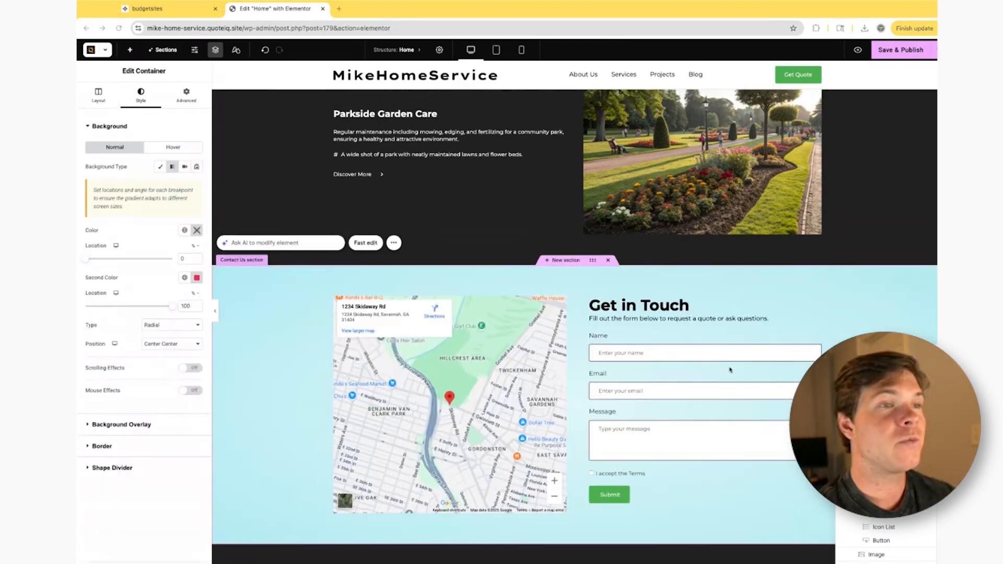
pyautogui.scroll(6, 722, 375)
pyautogui.scroll(-3, 738, 388)
pyautogui.scroll(-1, 735, 386)
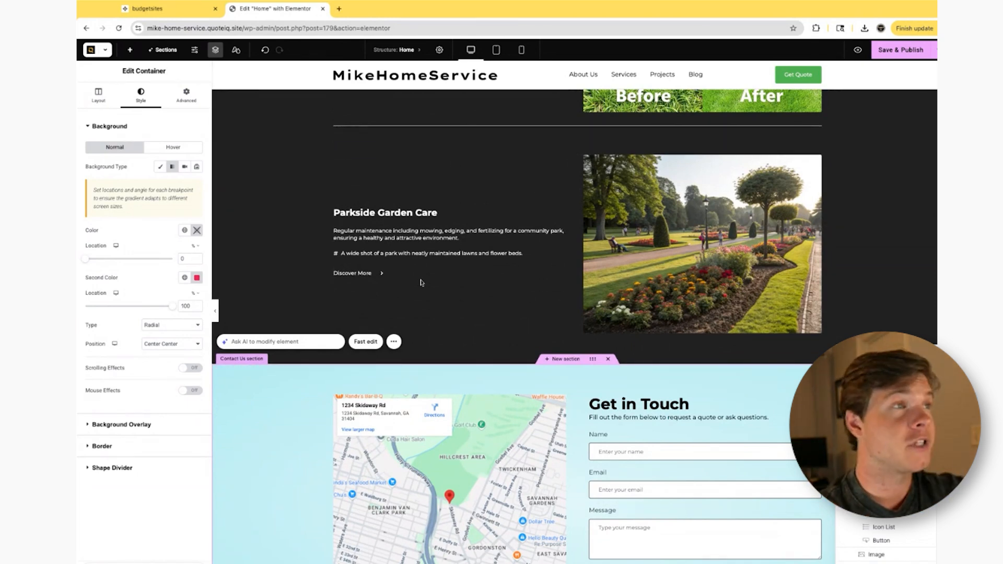
# - Generate a section with AI: "Underneath my hero section, add in a section about my lawn care business being a veteran owned business. Make it american flagged themed"
pyautogui.click(164, 49)
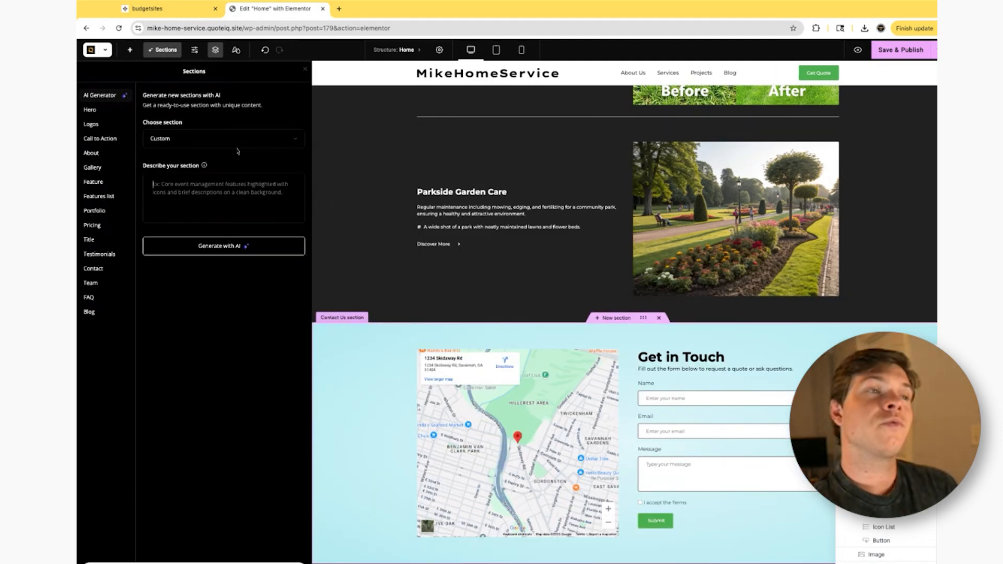
pyautogui.scroll(20, 528, 235)
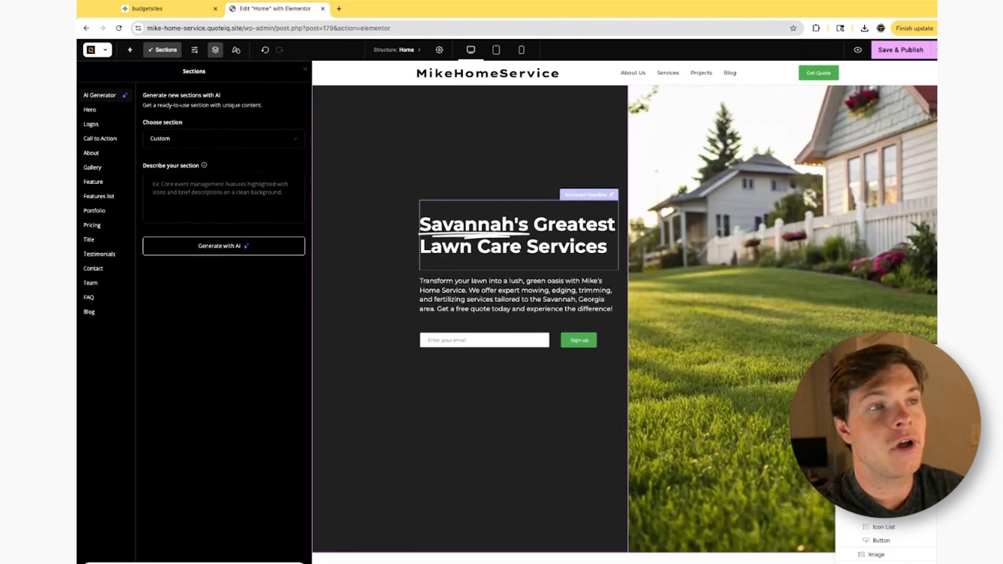
pyautogui.scroll(-2, 621, 240)
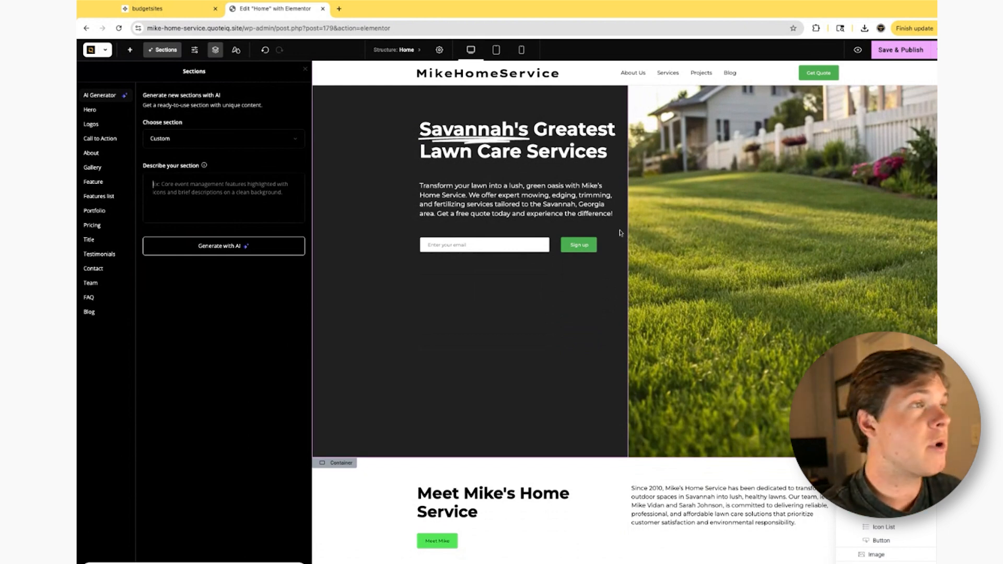
pyautogui.write('Underneath my hero section, add ')
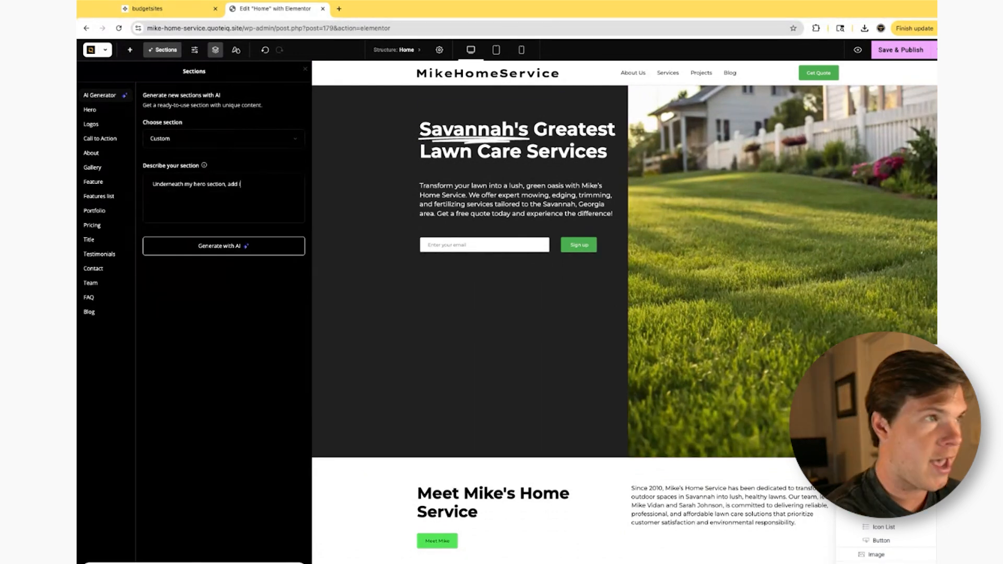
pyautogui.write('in a section')
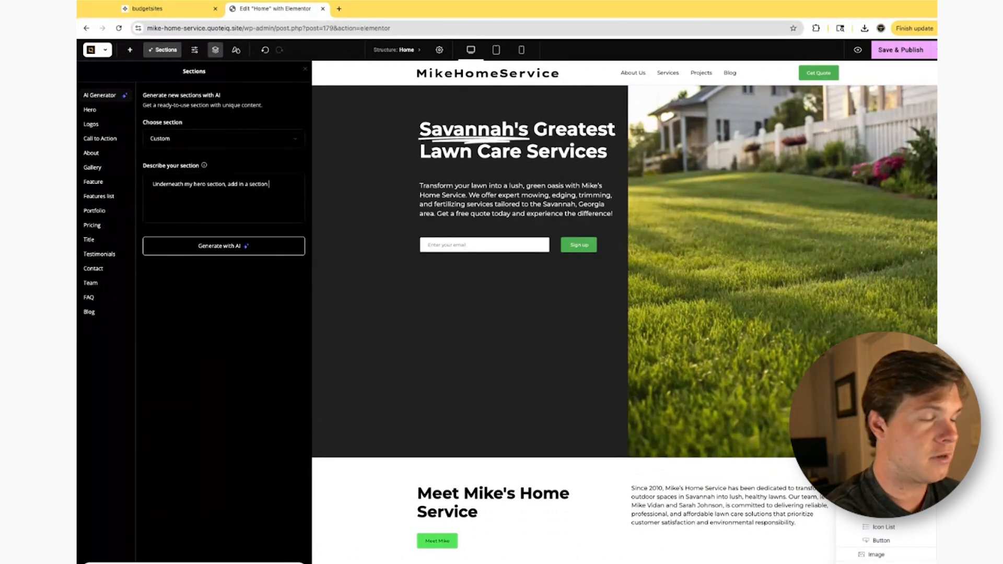
pyautogui.write(' about my lawn c')
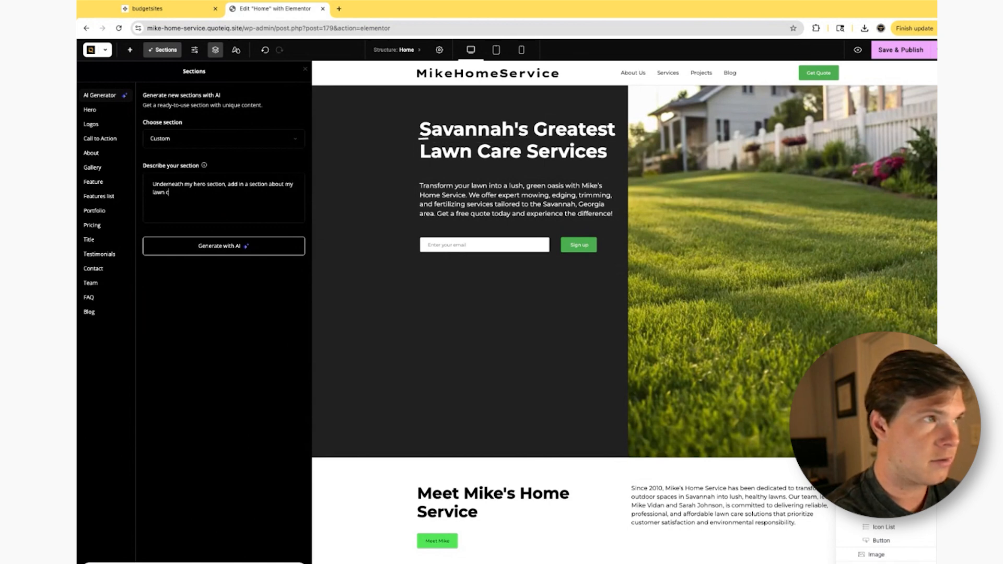
pyautogui.write('are business being a')
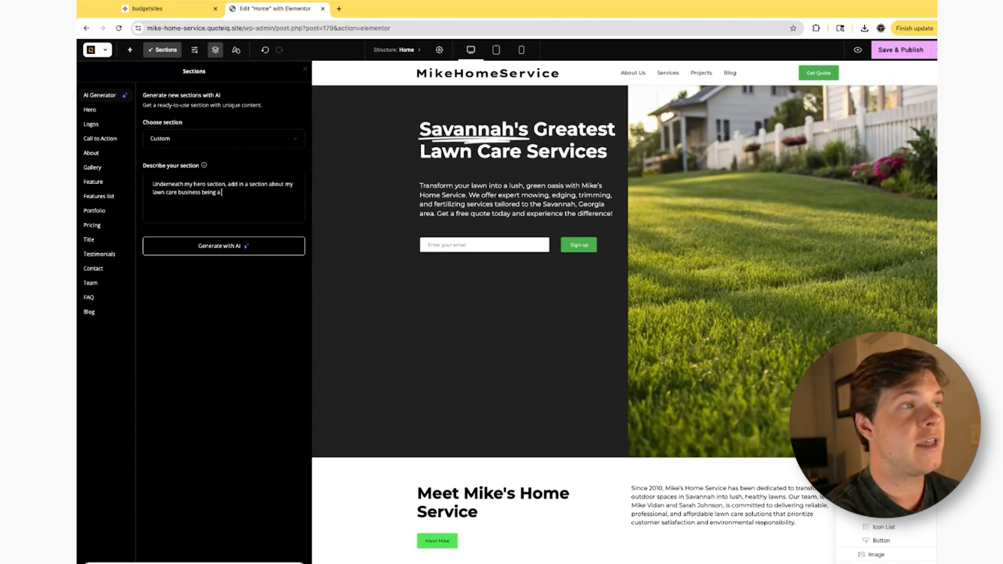
pyautogui.write(' veteran owned b')
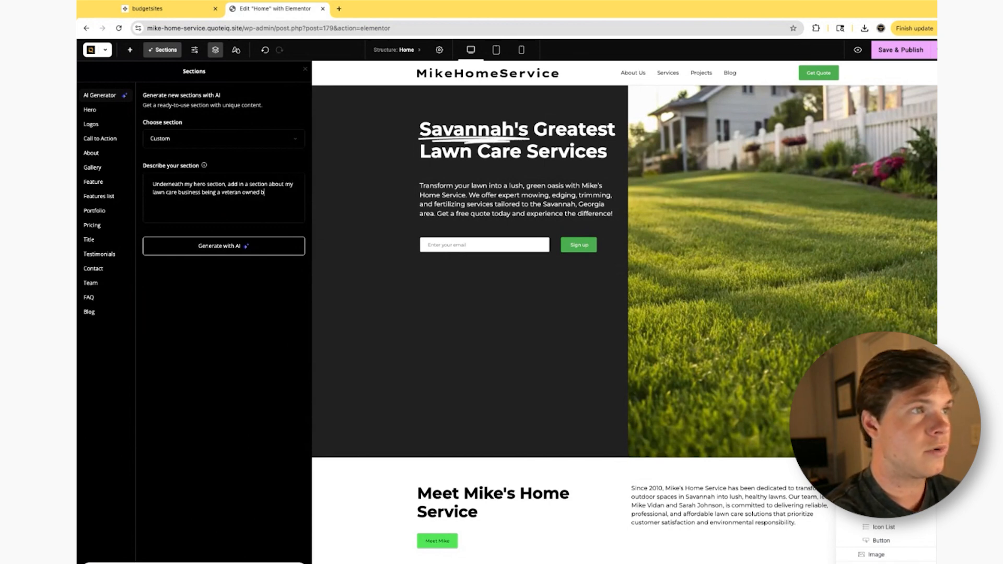
pyautogui.write('usiness. Mike it american g')
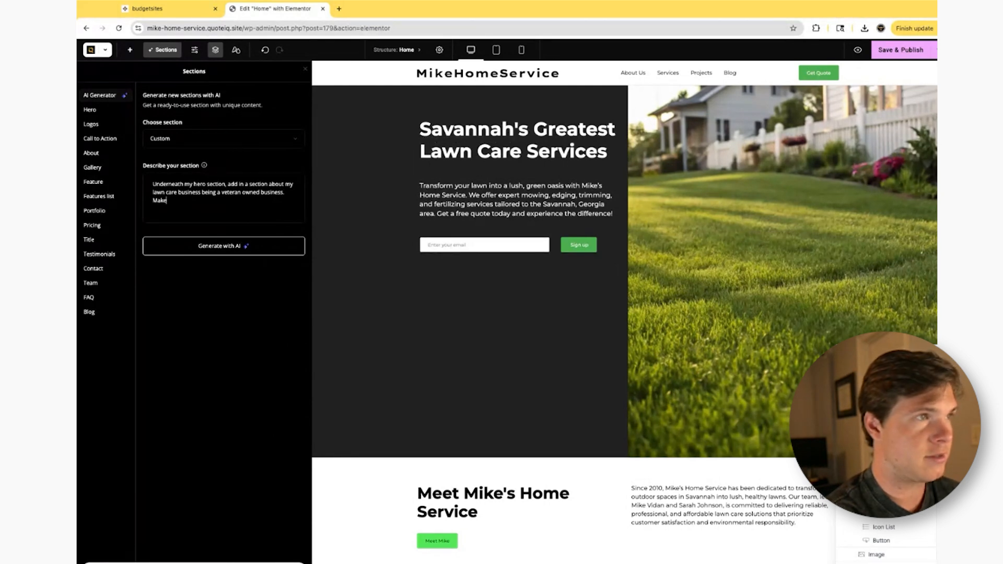
pyautogui.press('BackSpace')
pyautogui.write('flagged themed')
pyautogui.click(256, 244)
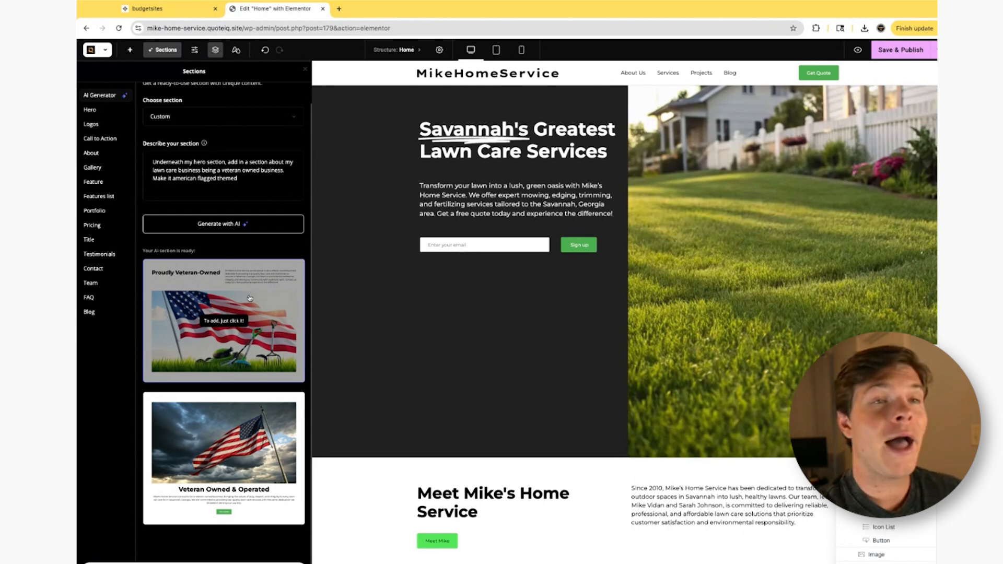
# - Add the generated Proudly Veteran-Owned section to the homepage and move it directly below the hero section
pyautogui.click(235, 303)
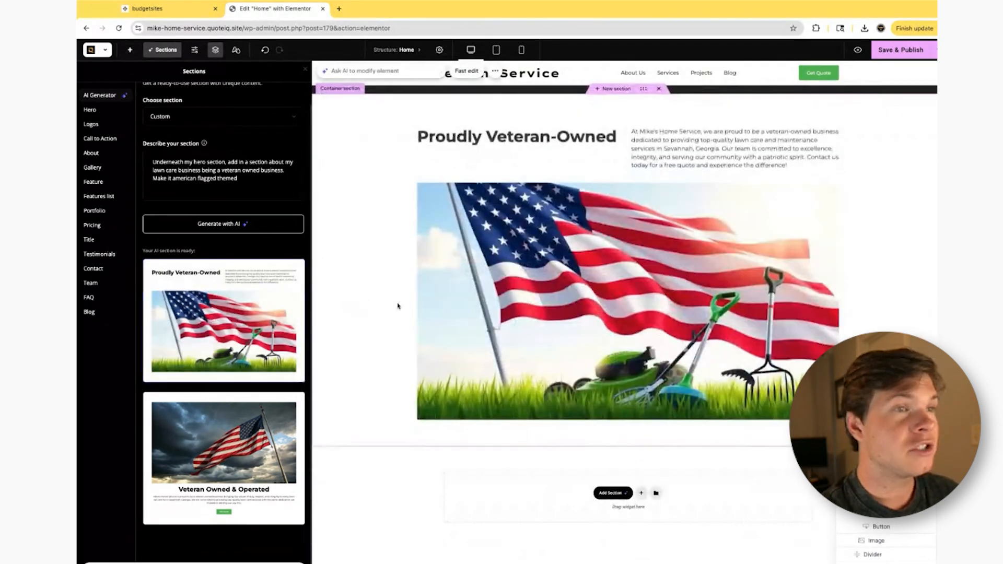
pyautogui.scroll(8, 602, 282)
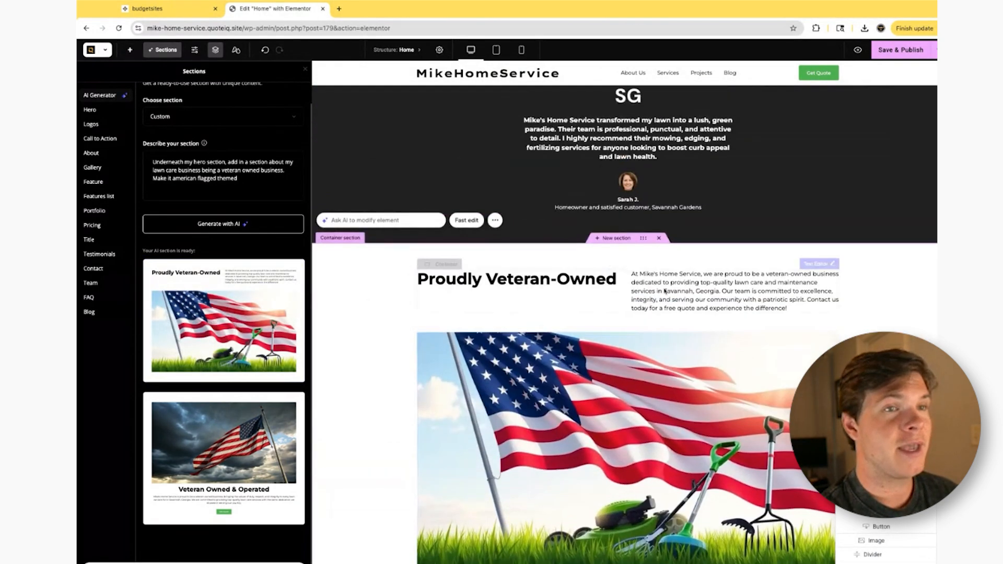
pyautogui.scroll(-4, 688, 257)
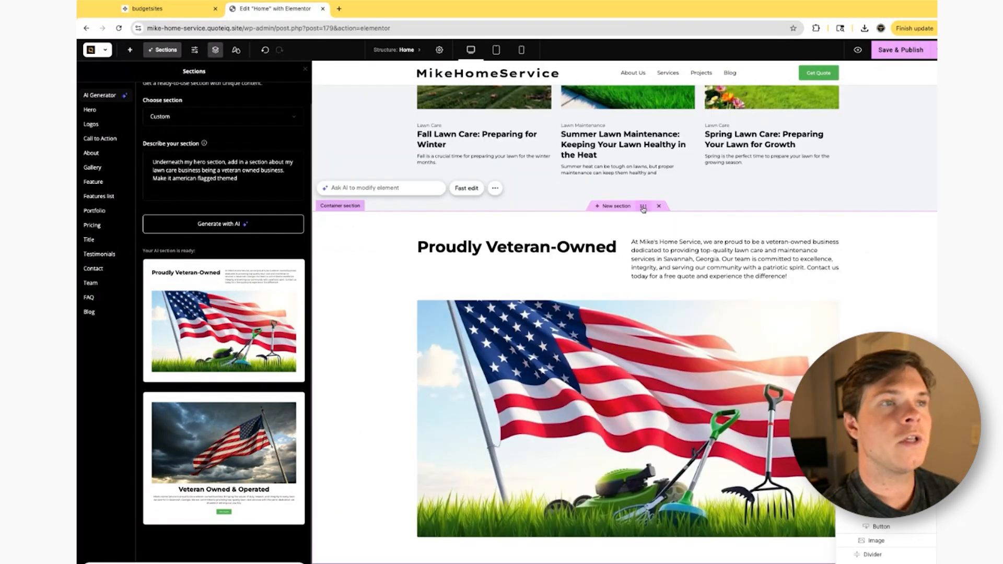
pyautogui.moveTo(643, 209); pyautogui.dragTo(631, 424)
pyautogui.scroll(13, 643, 209)
pyautogui.scroll(10, 643, 209)
pyautogui.scroll(-5, 629, 386)
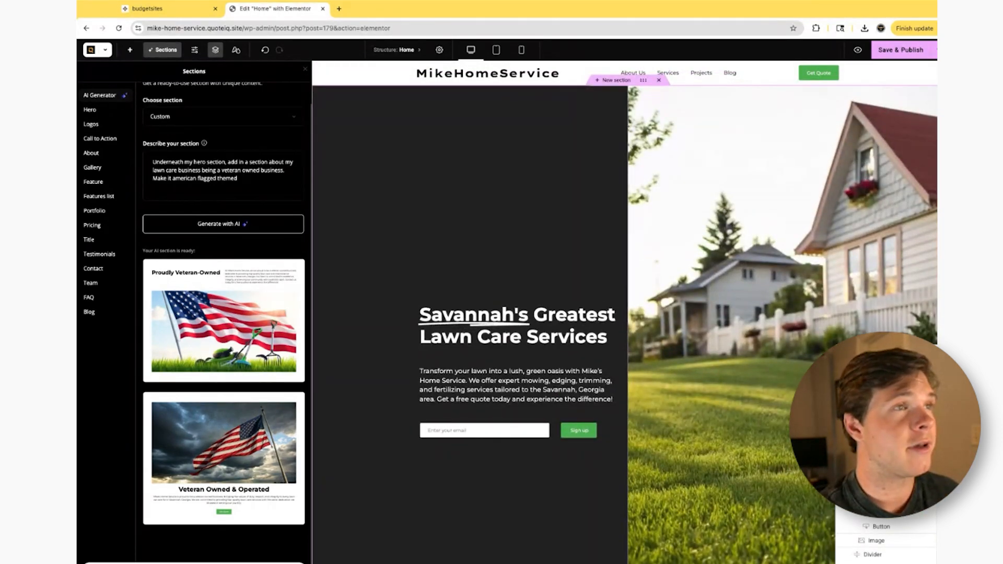
# - Preview the homepage with its veteran-owned section in the mobile and tablet portrait layouts
pyautogui.click(521, 50)
pyautogui.scroll(-3, 639, 224)
pyautogui.scroll(-10, 639, 224)
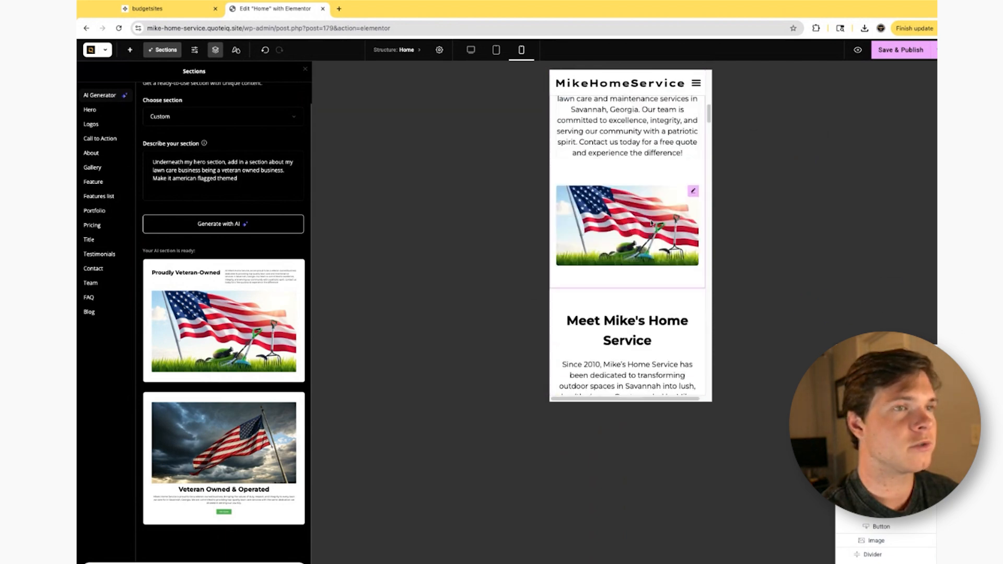
pyautogui.scroll(5, 643, 209)
pyautogui.click(496, 53)
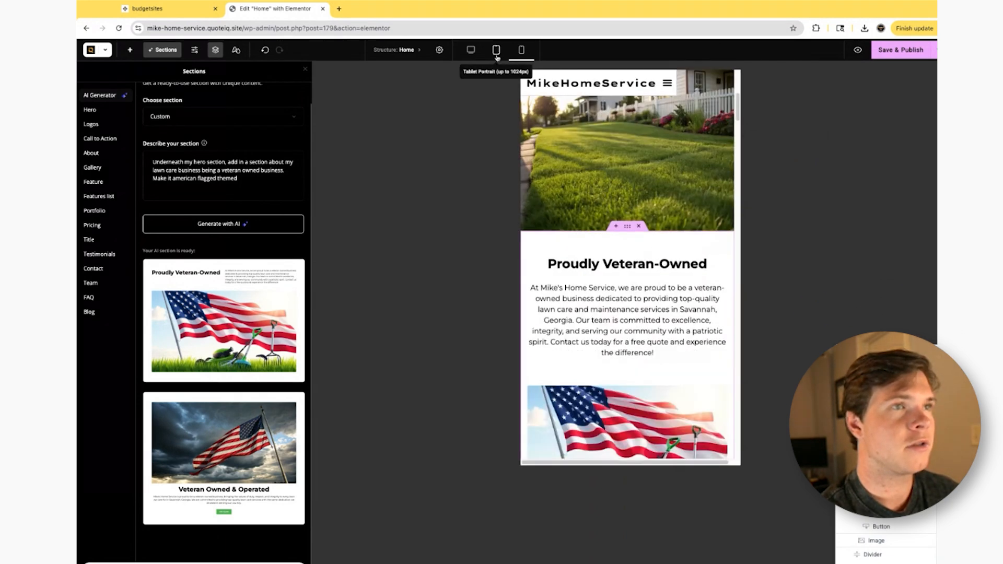
pyautogui.scroll(3, 632, 313)
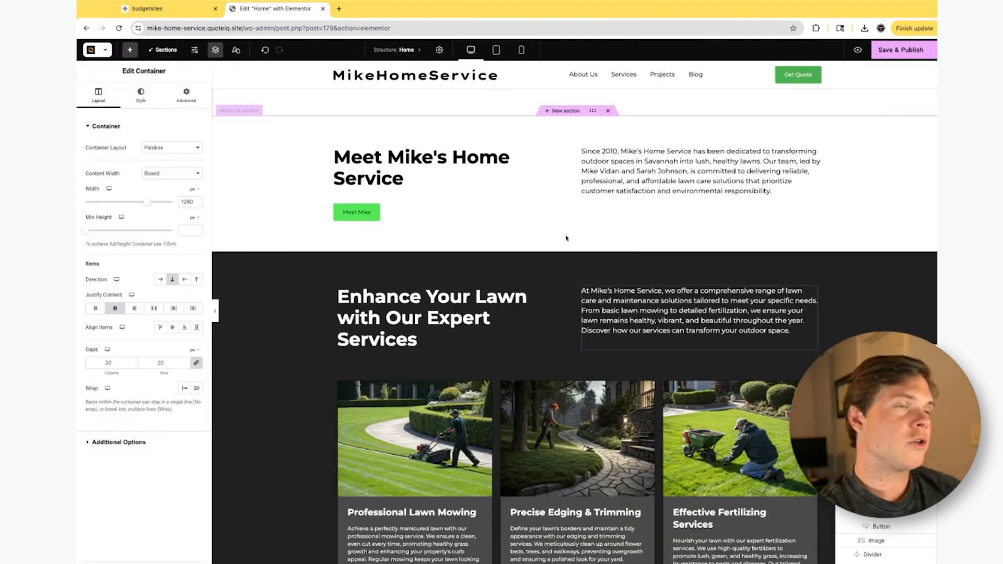
pyautogui.scroll(10, 566, 238)
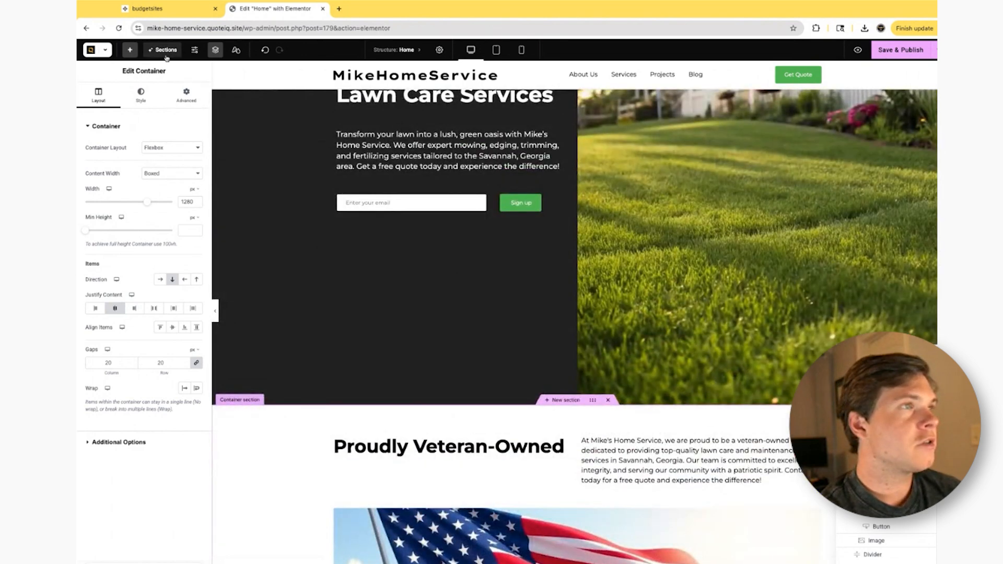
# - Browse the premade Pricing, Testimonials, FAQ and Title section templates
pyautogui.click(165, 49)
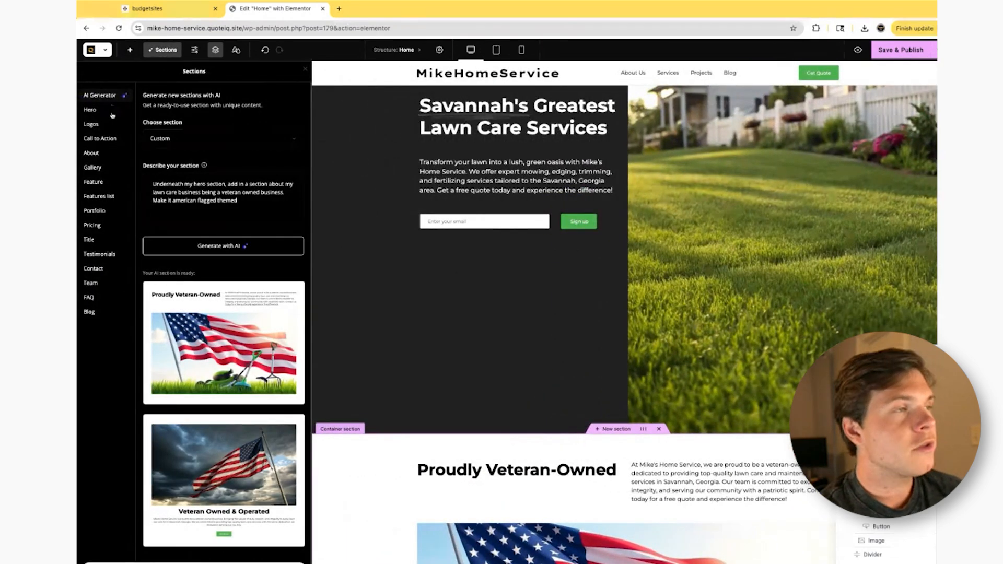
pyautogui.click(100, 227)
pyautogui.moveTo(251, 265)
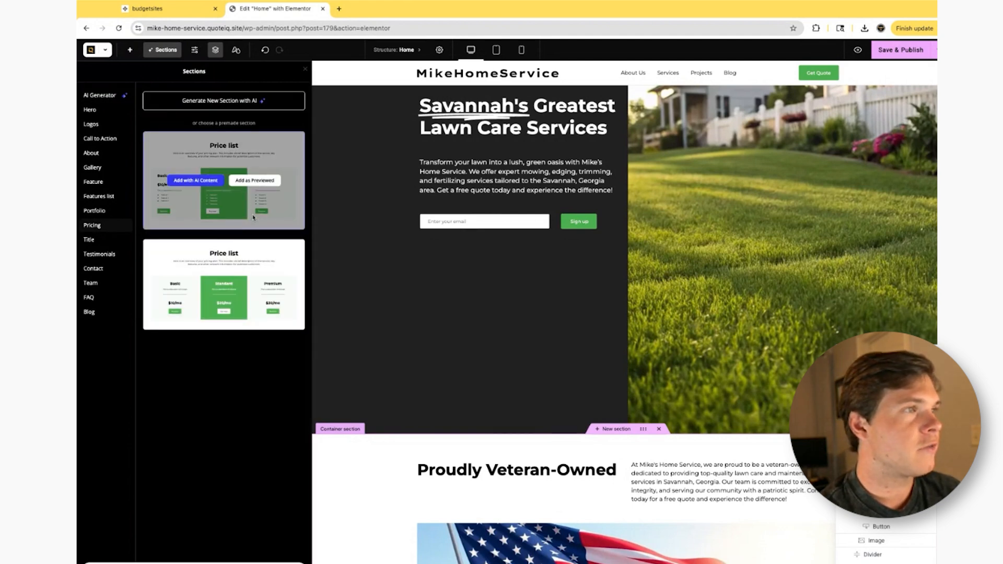
pyautogui.click(114, 254)
pyautogui.scroll(-2, 253, 378)
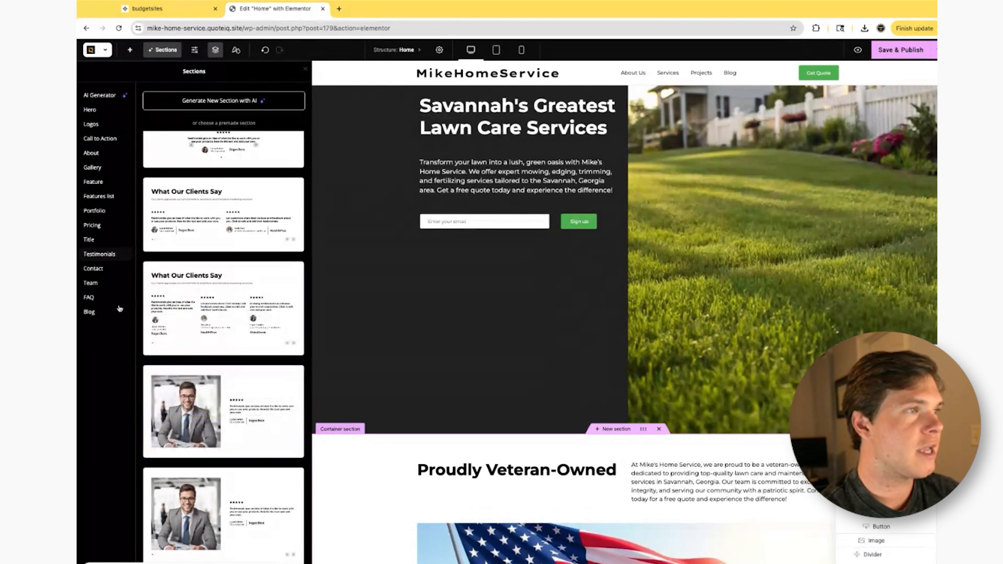
pyautogui.click(90, 298)
pyautogui.moveTo(279, 172)
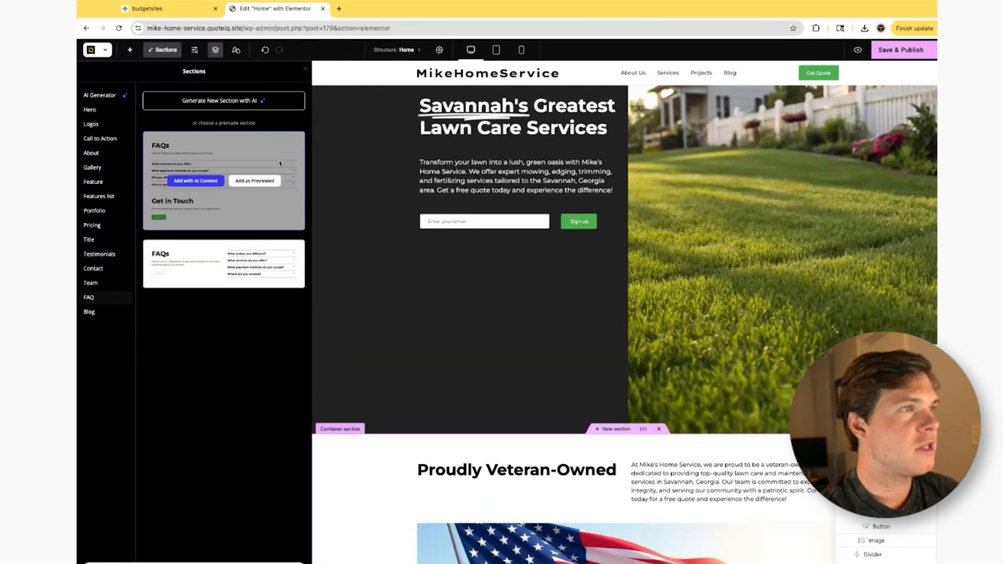
pyautogui.click(127, 238)
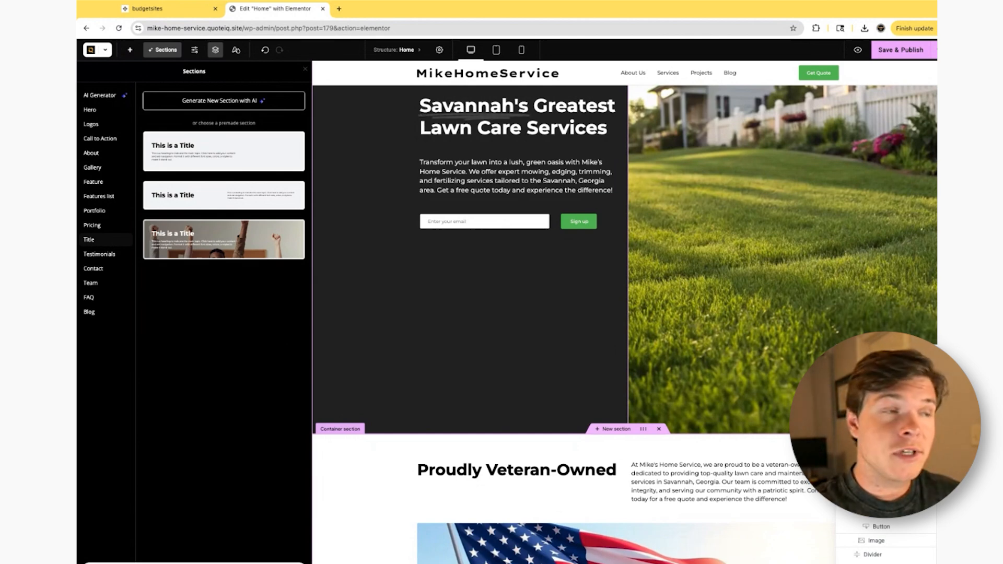
# - Close the section library and save and publish the homepage
pyautogui.scroll(4, 522, 365)
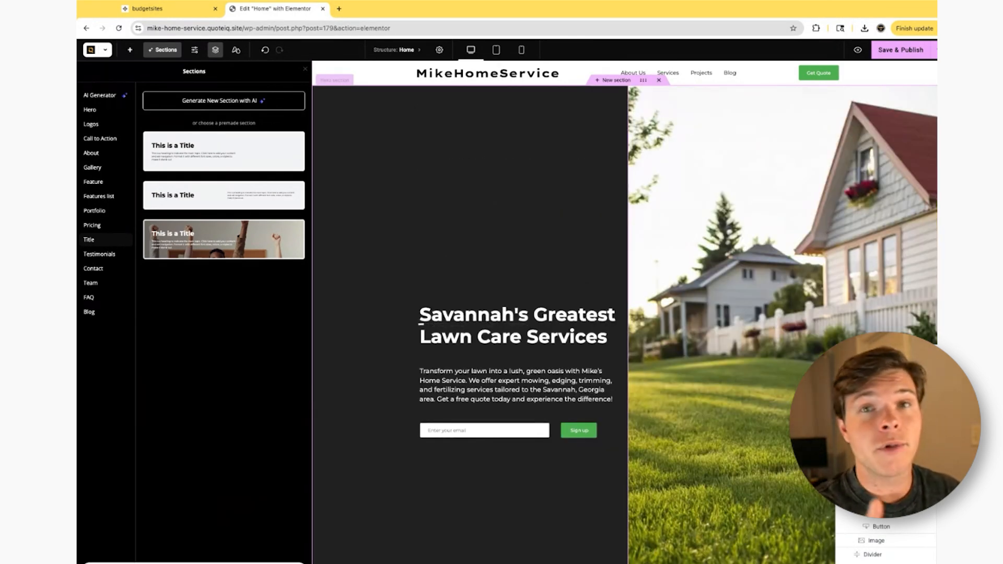
pyautogui.click(701, 166)
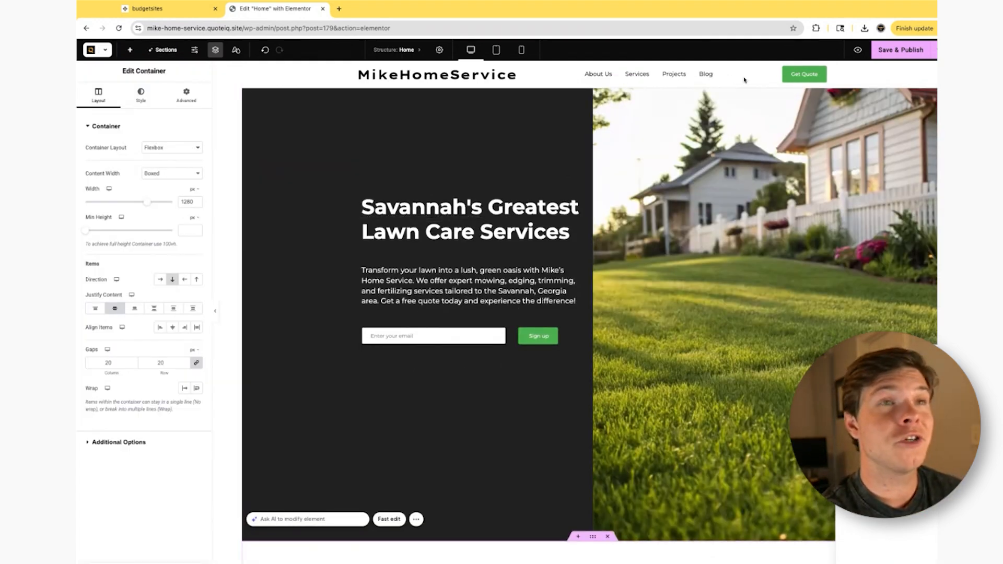
pyautogui.click(892, 53)
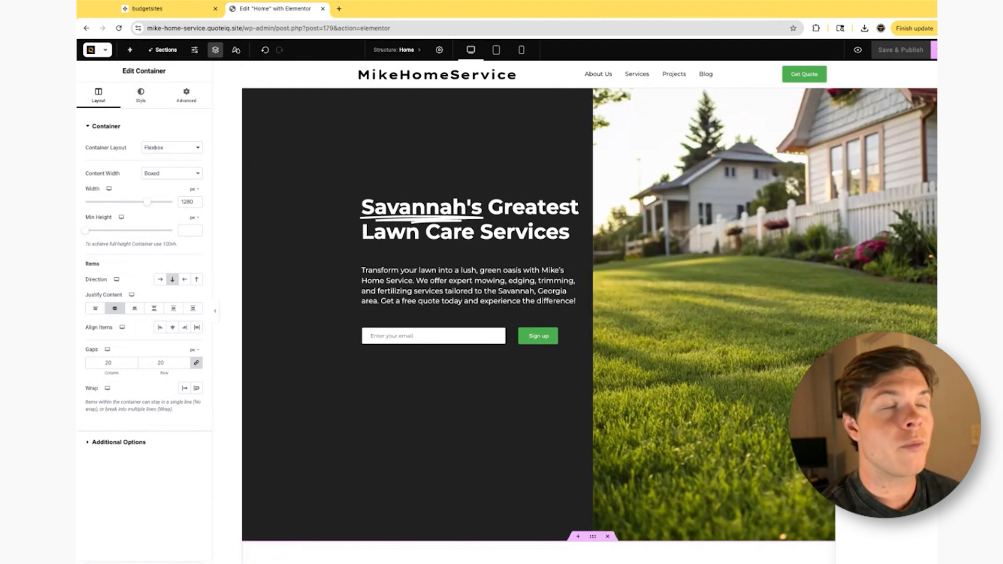
# - Open the global styles and look through the available color palettes and fonts
pyautogui.click(236, 50)
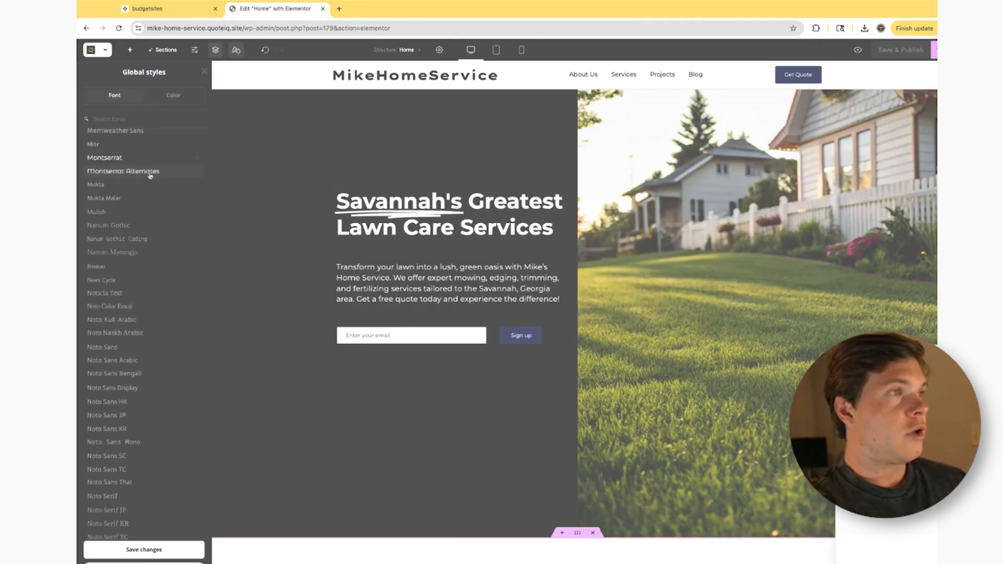
pyautogui.scroll(3, 146, 186)
pyautogui.scroll(2, 147, 187)
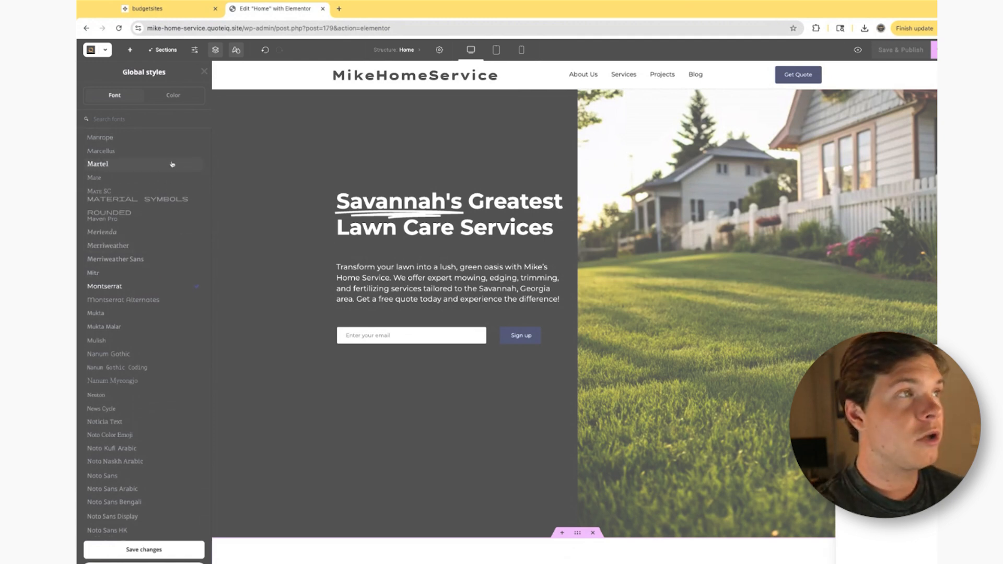
pyautogui.click(173, 95)
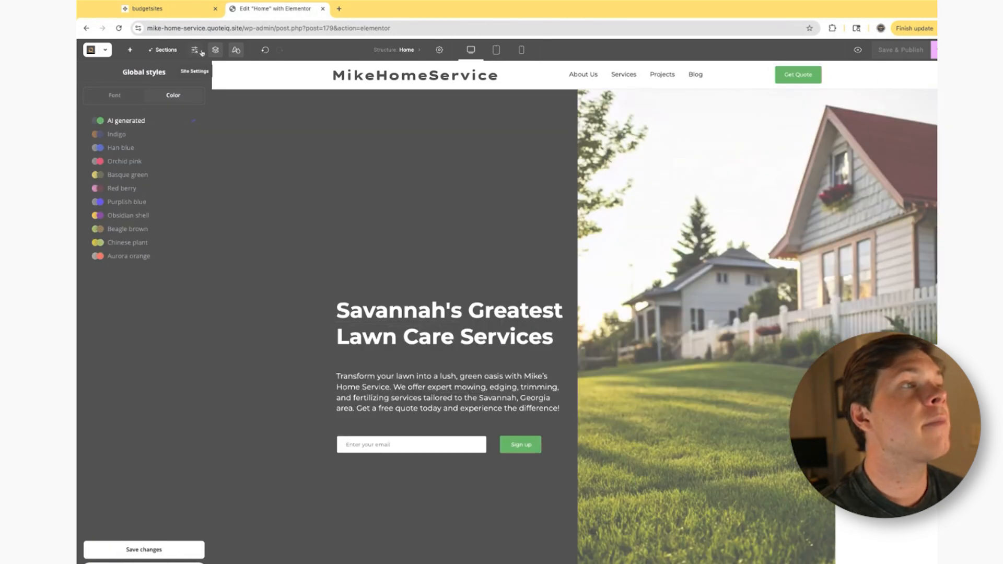
# - Open the site settings and review the Global Colors, including the system and custom colors
pyautogui.click(196, 50)
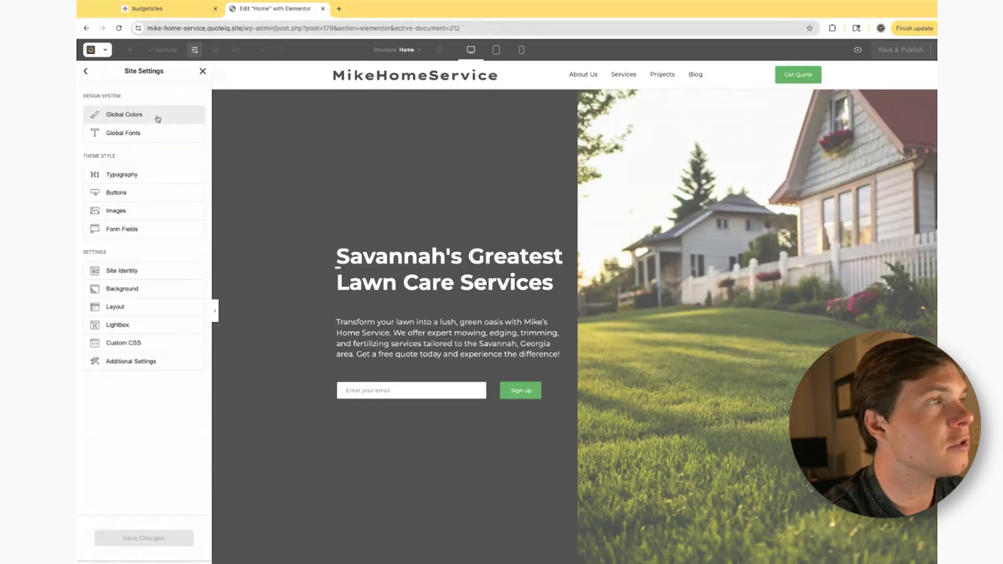
pyautogui.click(158, 118)
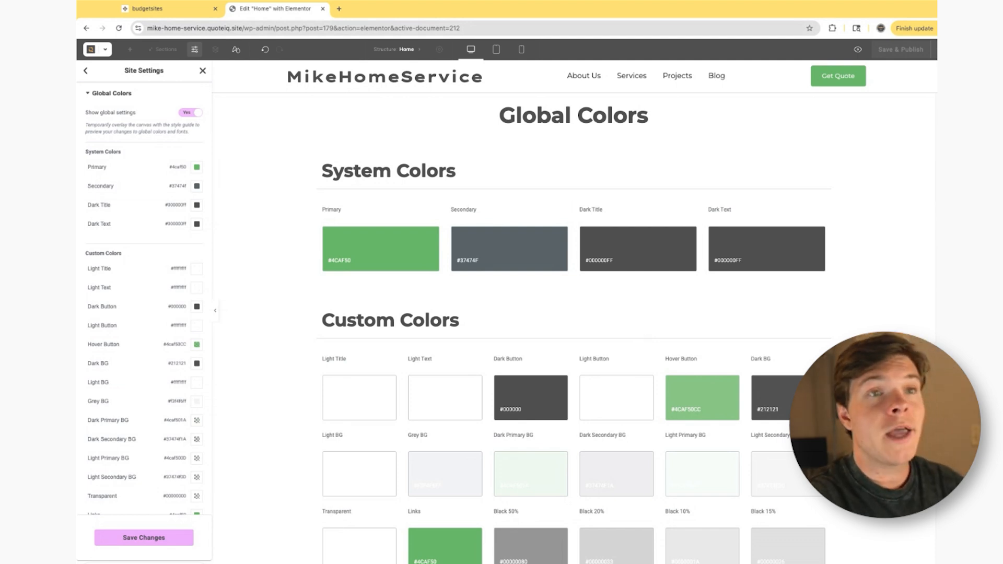
pyautogui.click(85, 77)
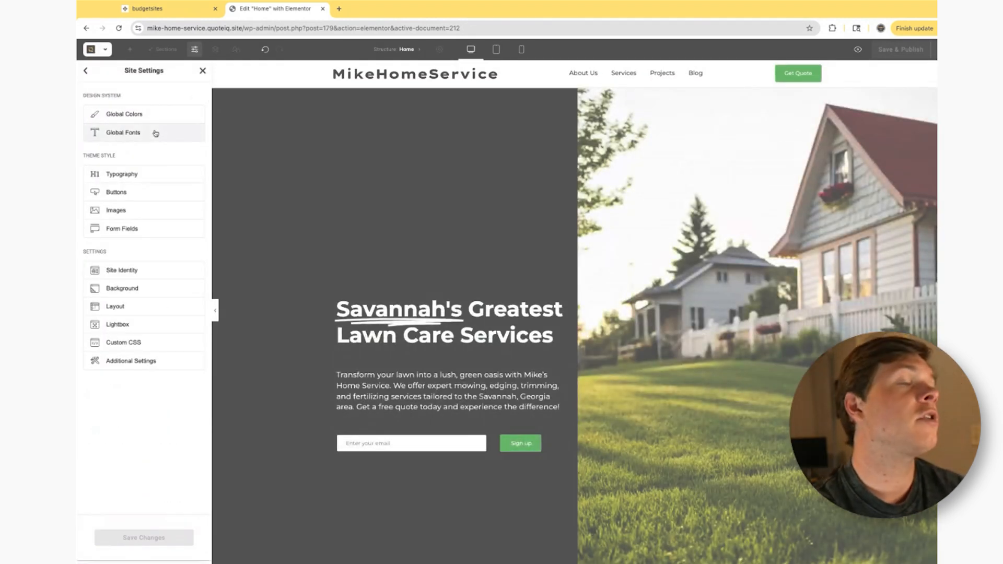
pyautogui.scroll(-1, 417, 264)
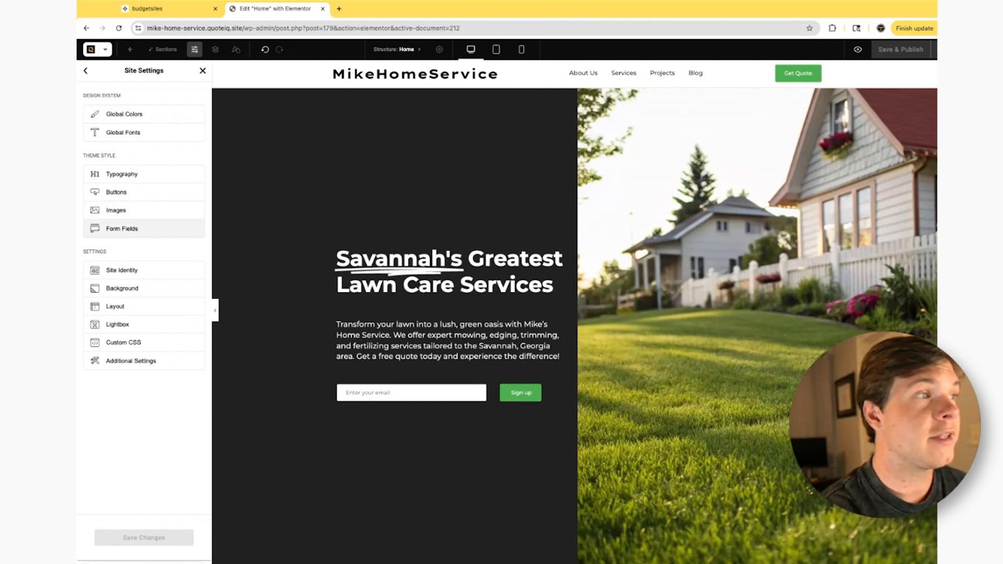
# - Review the Site Identity and Background options alongside the homepage and close the site settings
pyautogui.click(167, 271)
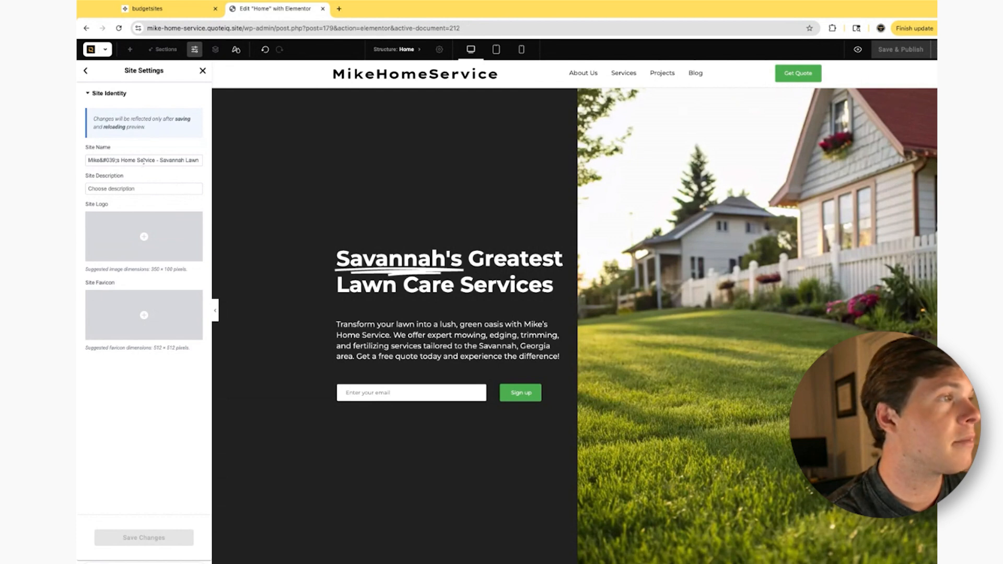
pyautogui.moveTo(118, 296)
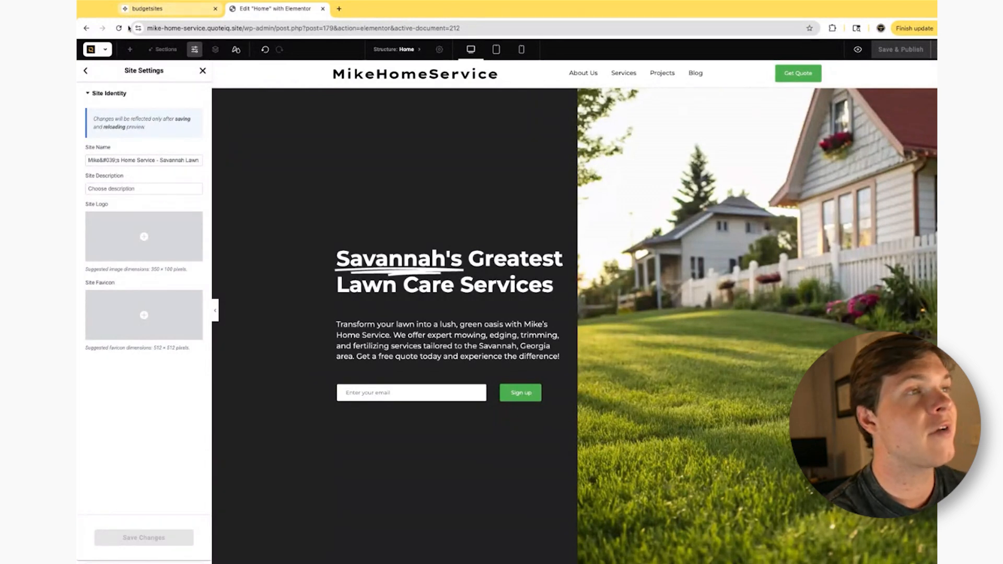
pyautogui.moveTo(179, 307)
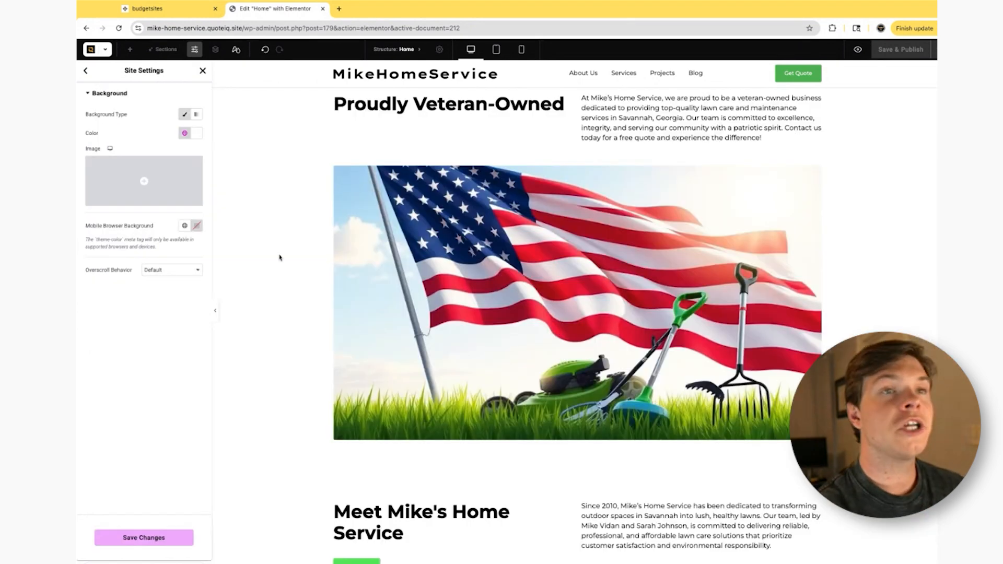
pyautogui.scroll(5, 269, 235)
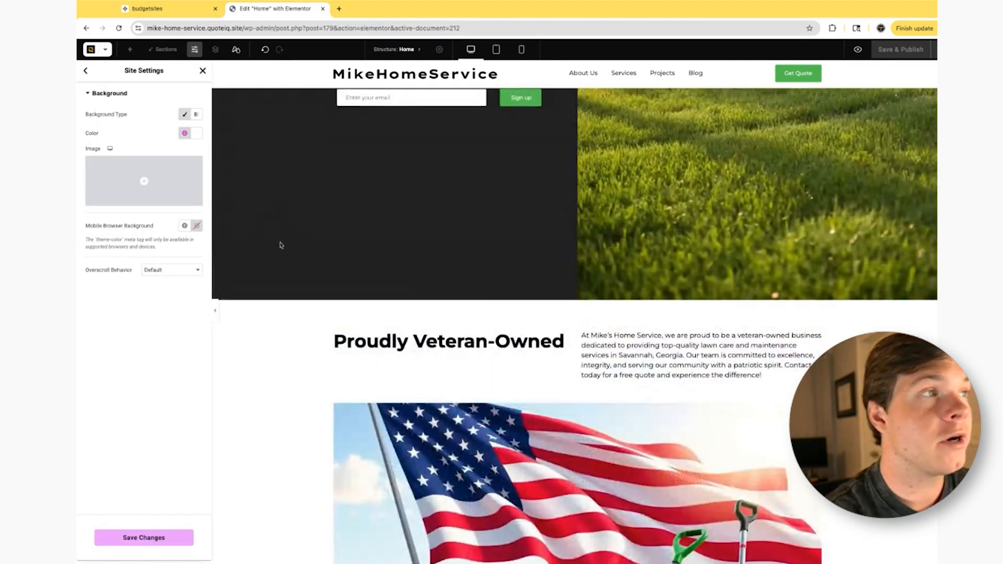
pyautogui.scroll(1, 326, 305)
pyautogui.scroll(3, 326, 305)
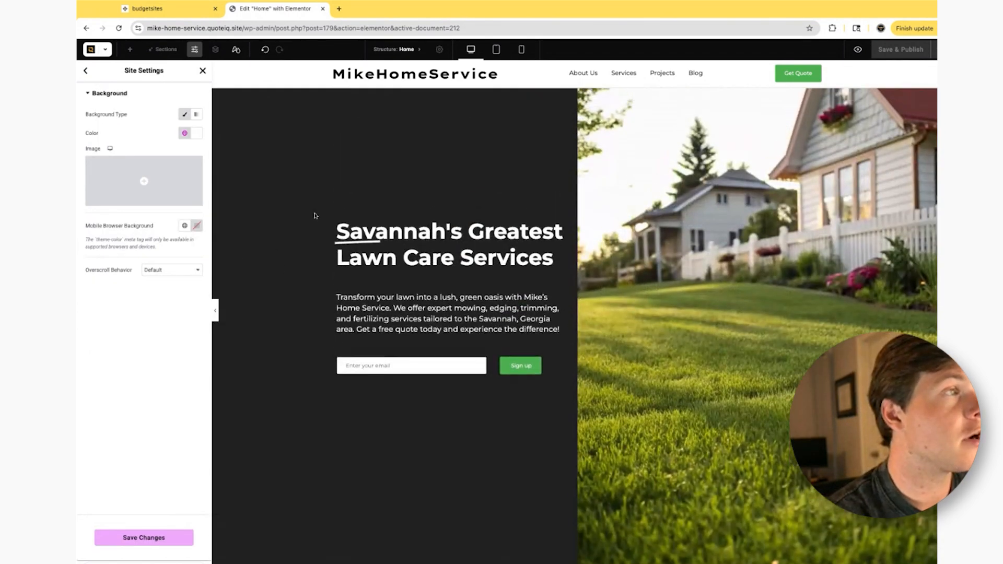
pyautogui.scroll(-5, 367, 230)
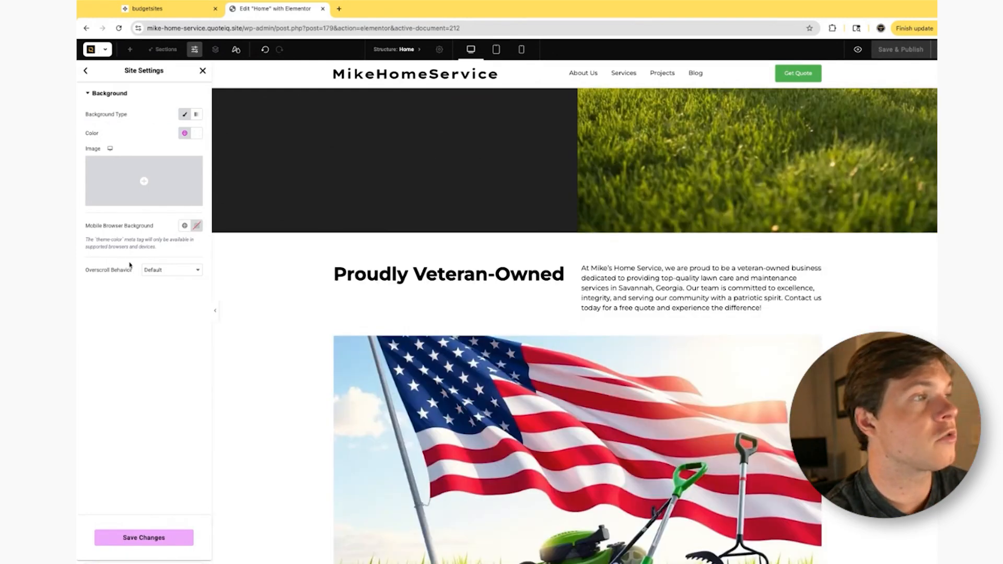
pyautogui.click(86, 70)
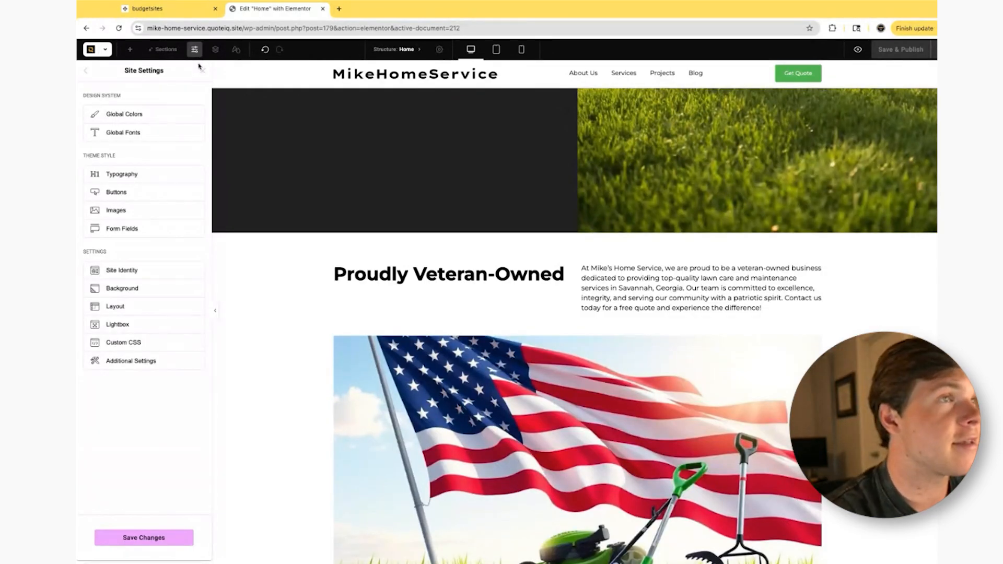
pyautogui.click(202, 68)
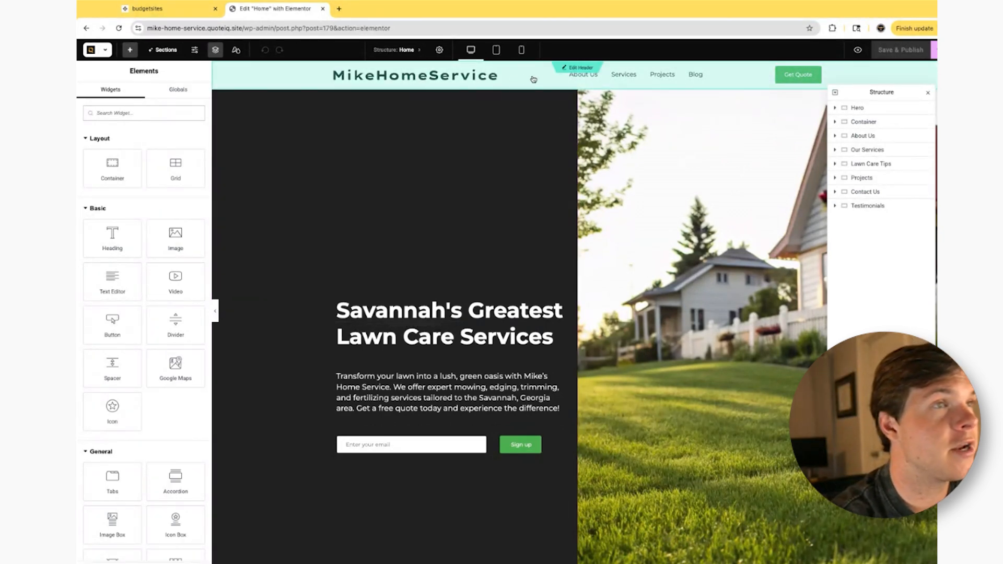
# - Open the site header for editing and inspect the settings of its logo image, navigation menu and Get Quote button
pyautogui.click(581, 68)
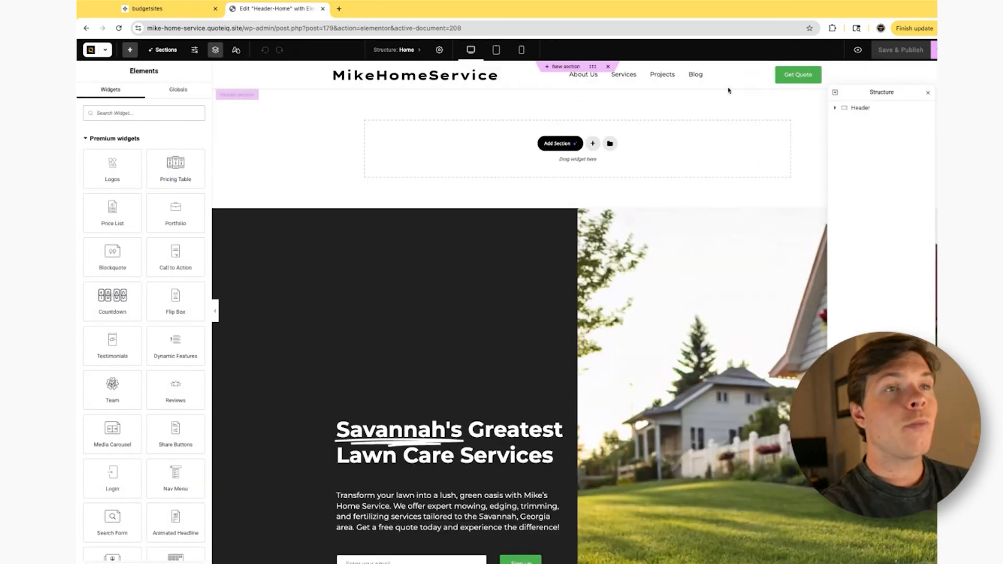
pyautogui.click(835, 110)
pyautogui.click(464, 73)
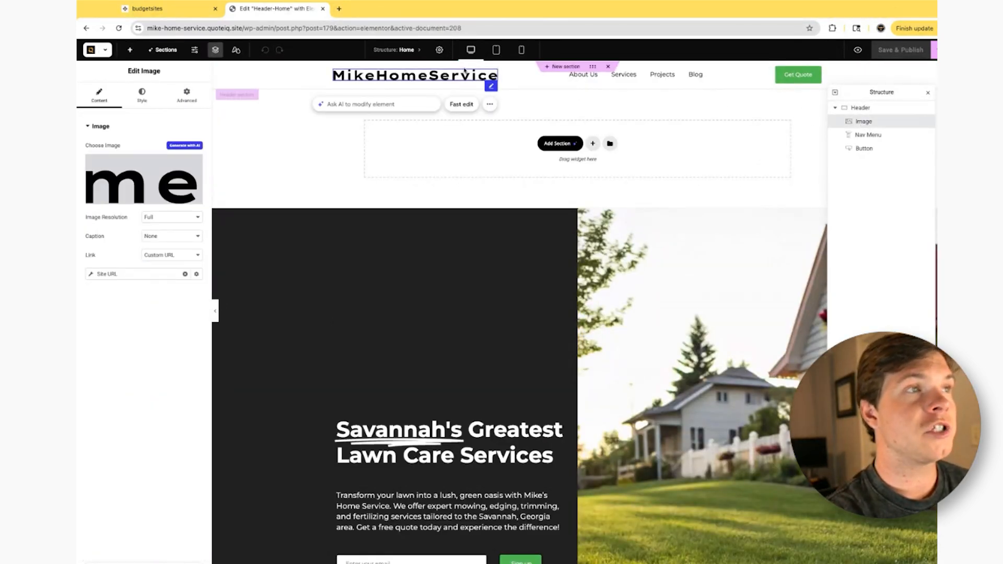
pyautogui.click(667, 77)
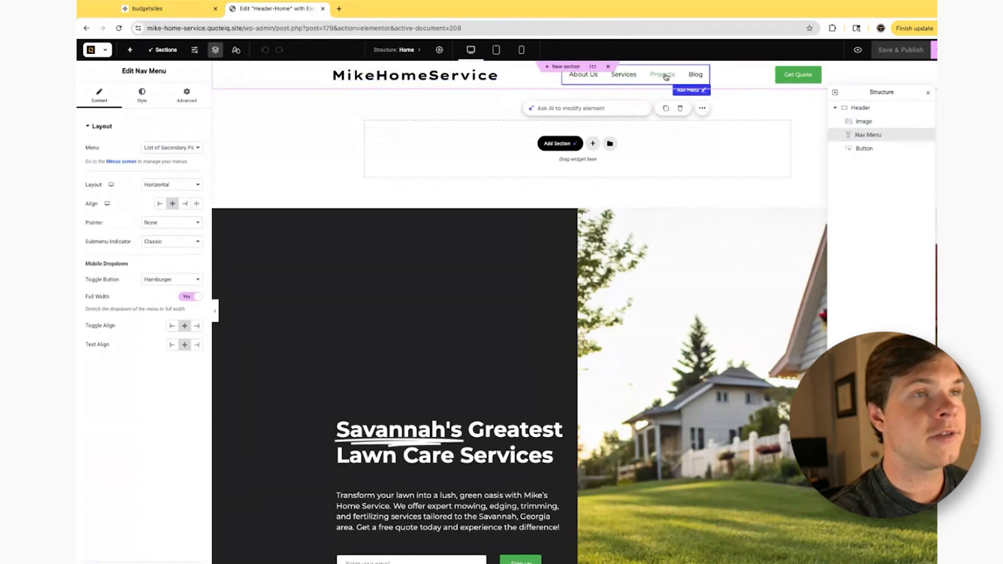
pyautogui.click(805, 76)
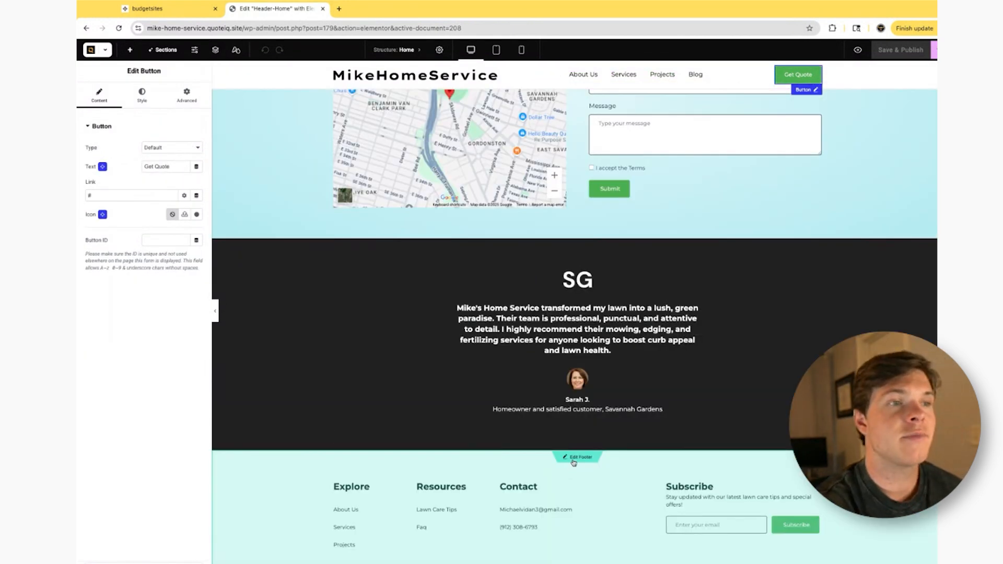
# - Open the site footer for editing
pyautogui.click(574, 459)
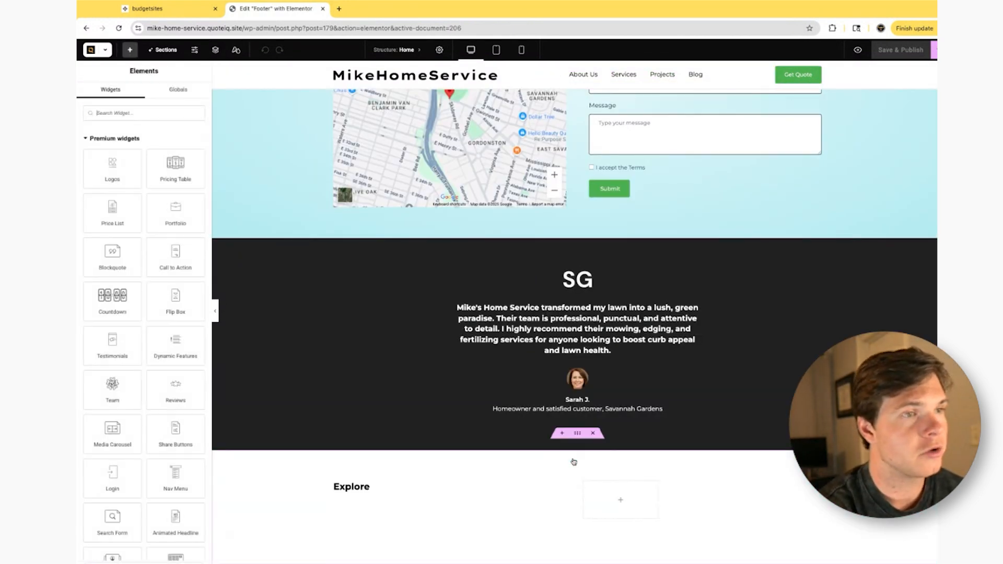